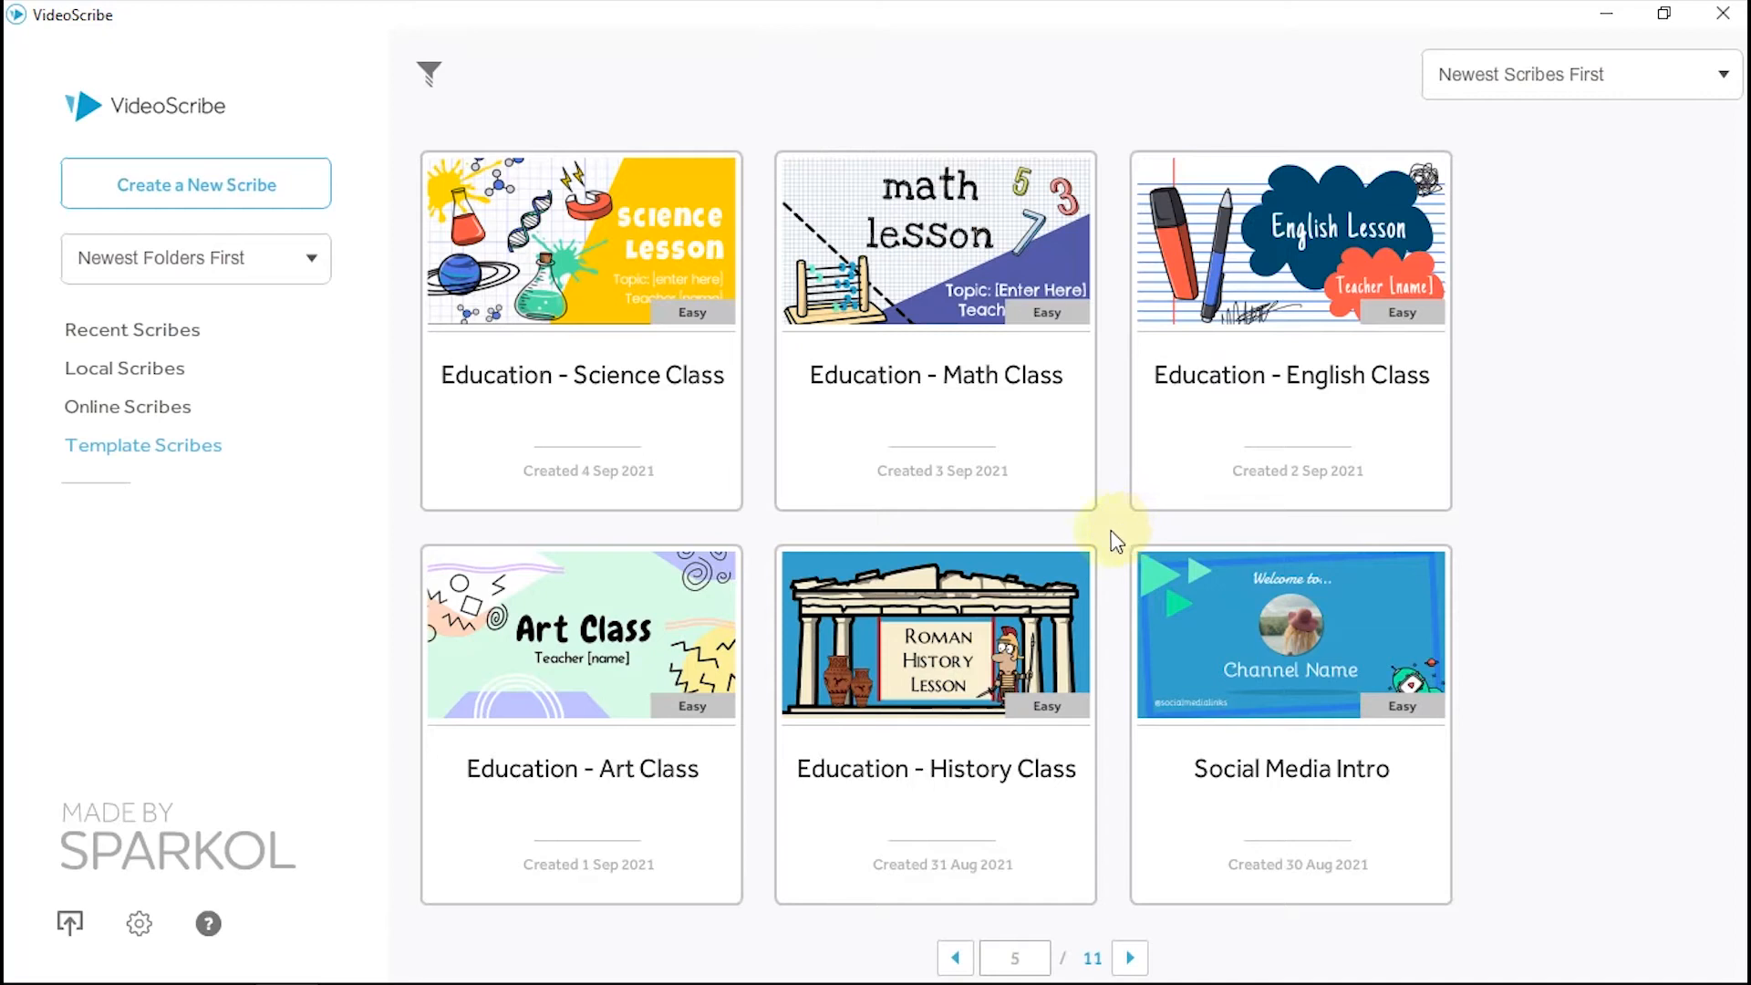
Create a new blank scribe.
{"action": "left_click", "coordinate": [162, 339]}
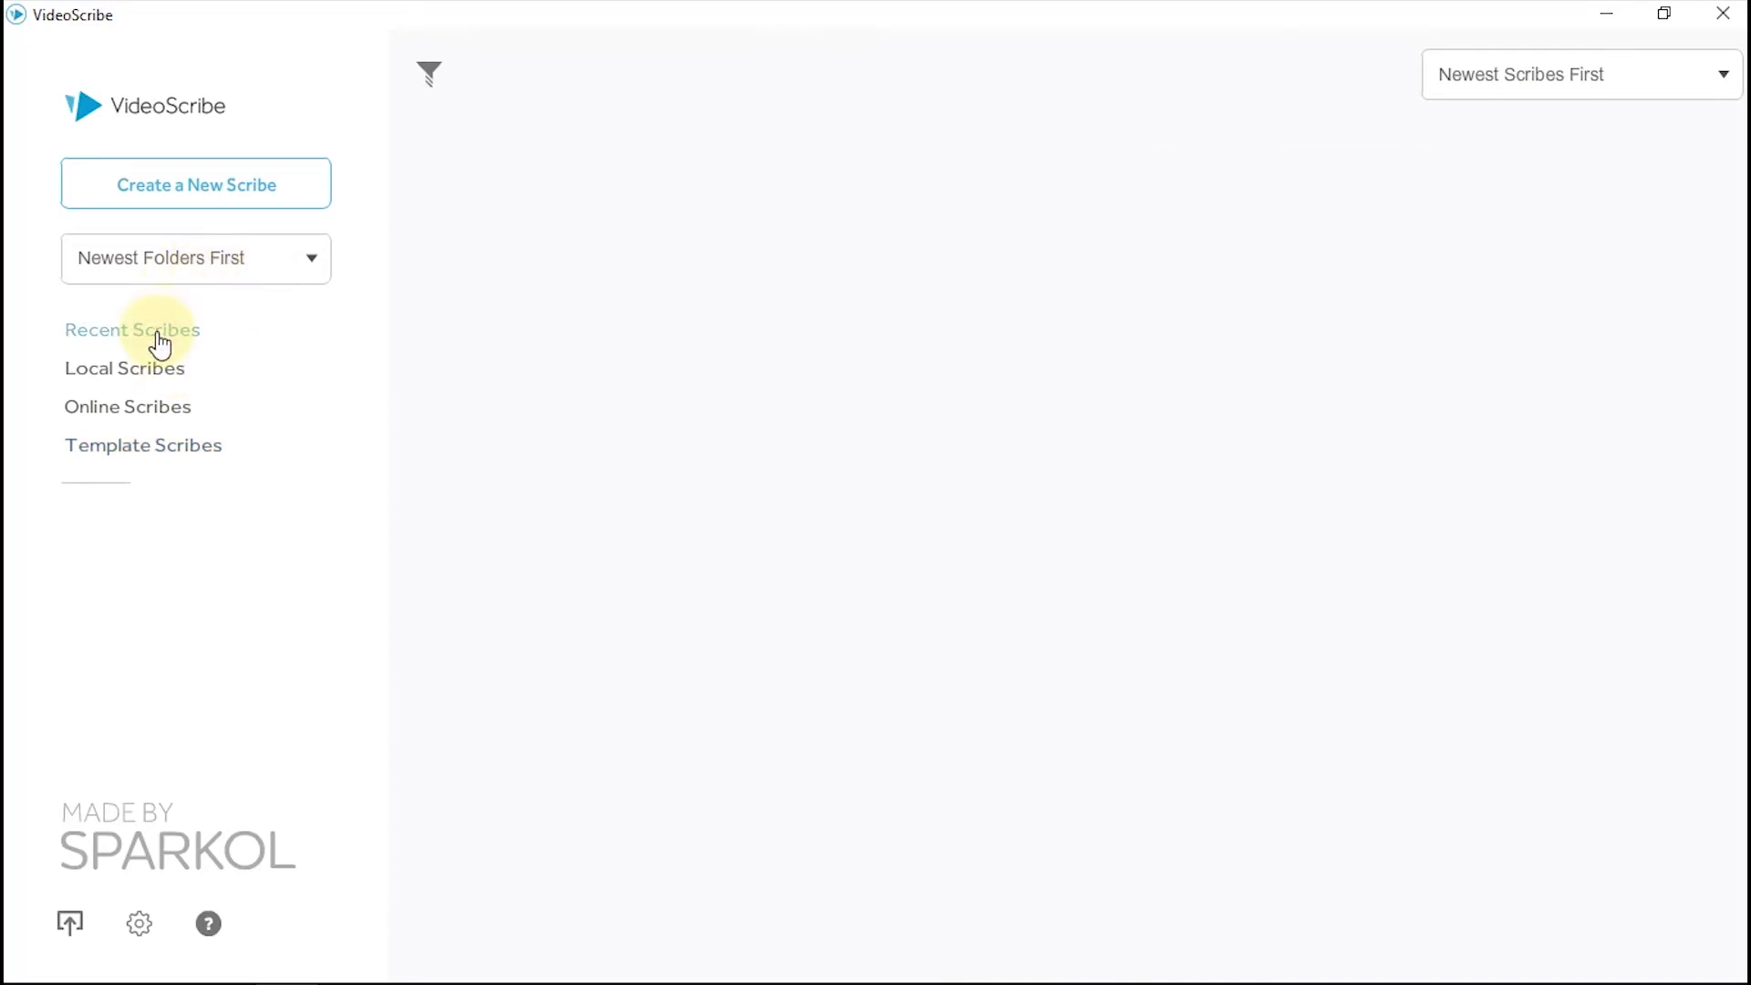
{"action": "left_click", "coordinate": [178, 203]}
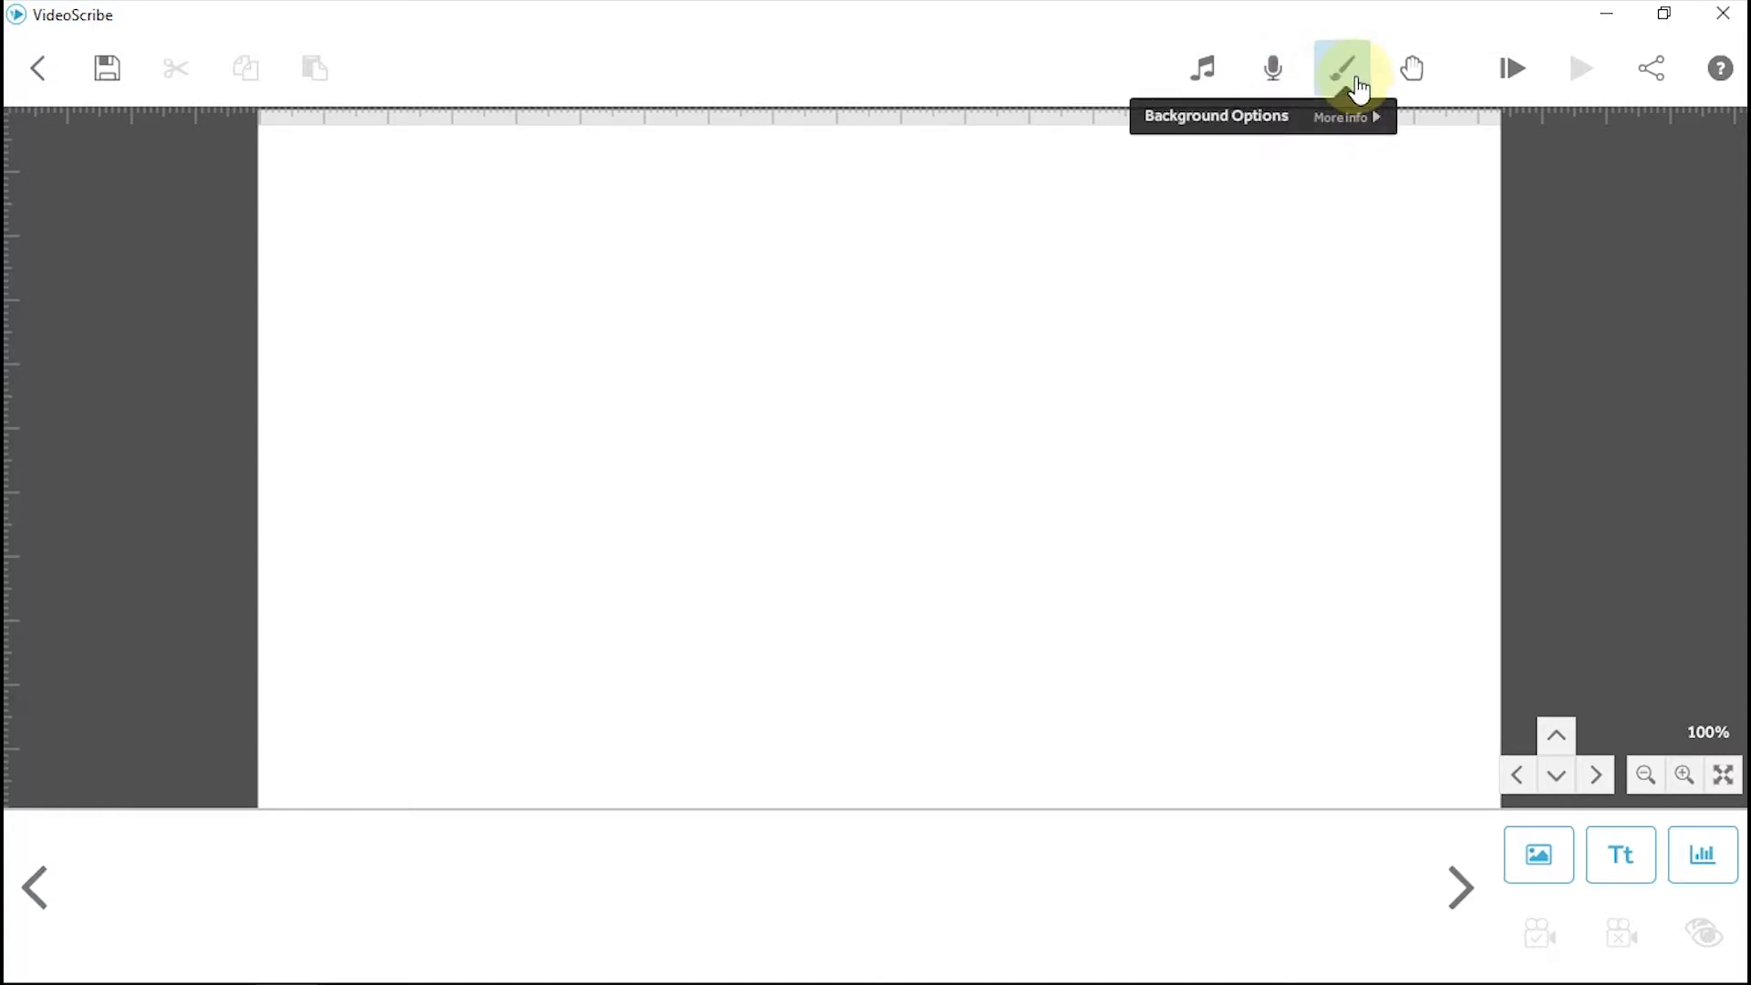
Set the canvas background to light grey with the fine horizontal-grain texture and no vignette.
{"action": "left_click", "coordinate": [1350, 80]}
{"action": "left_click", "coordinate": [949, 383]}
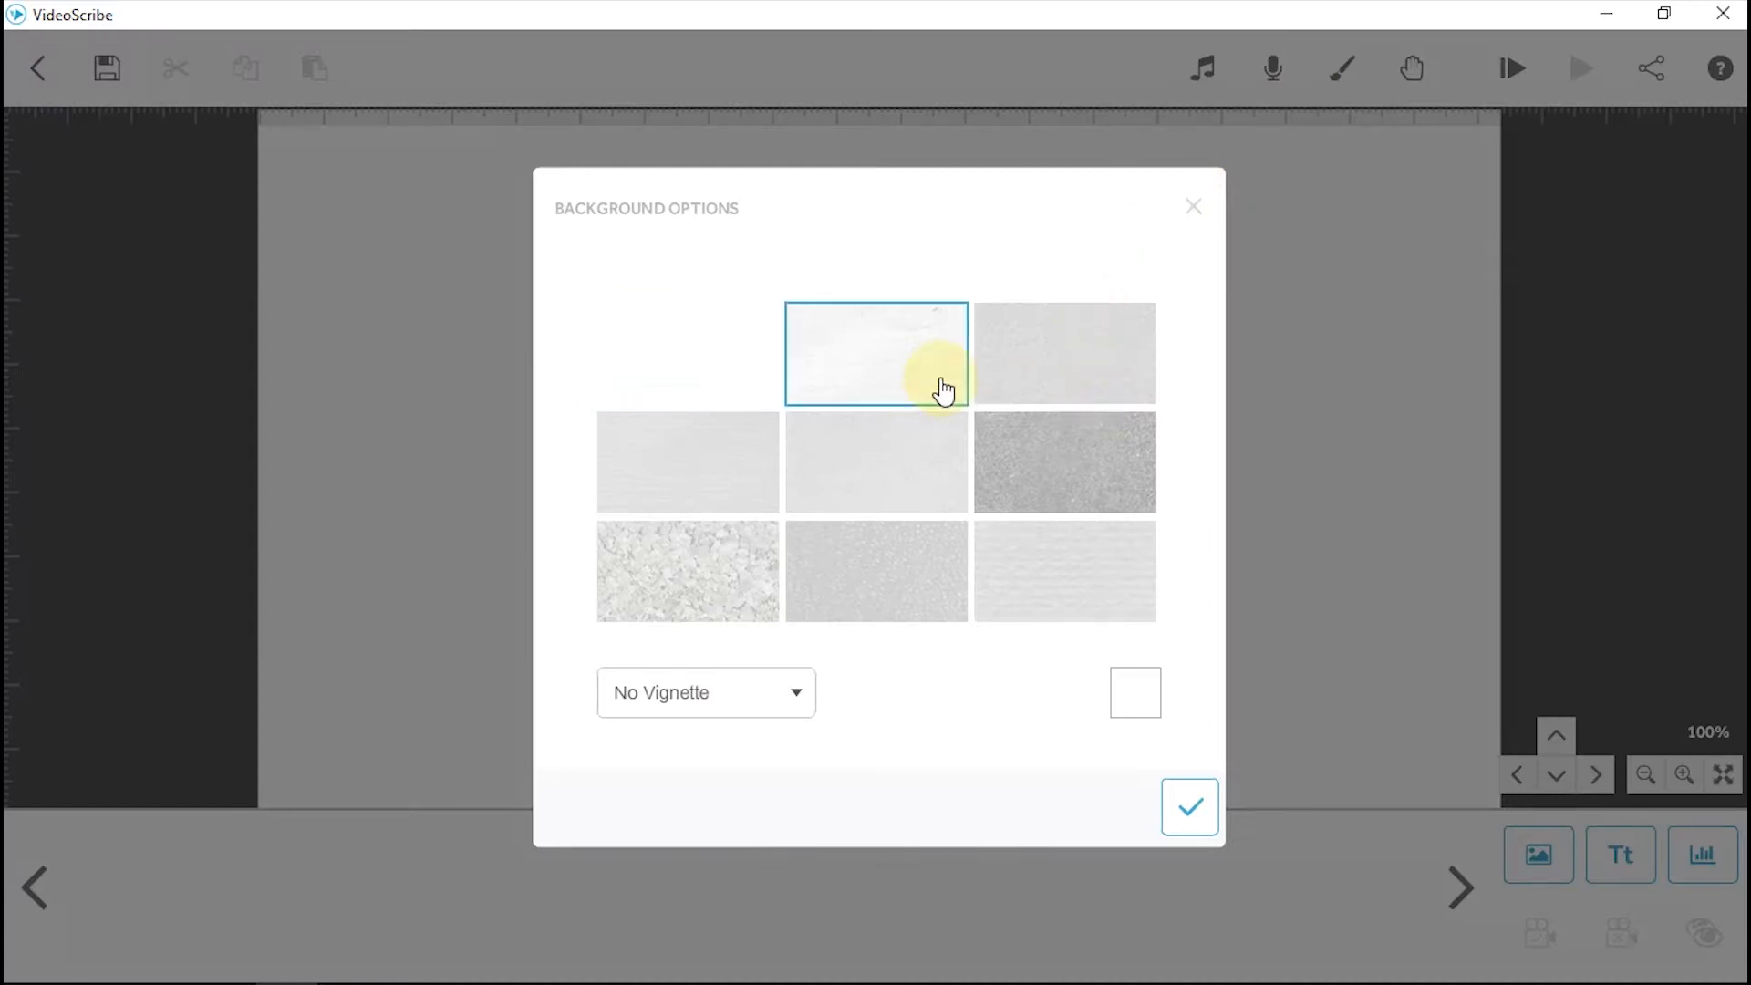
{"action": "left_click", "coordinate": [1015, 387]}
{"action": "left_click", "coordinate": [1025, 460]}
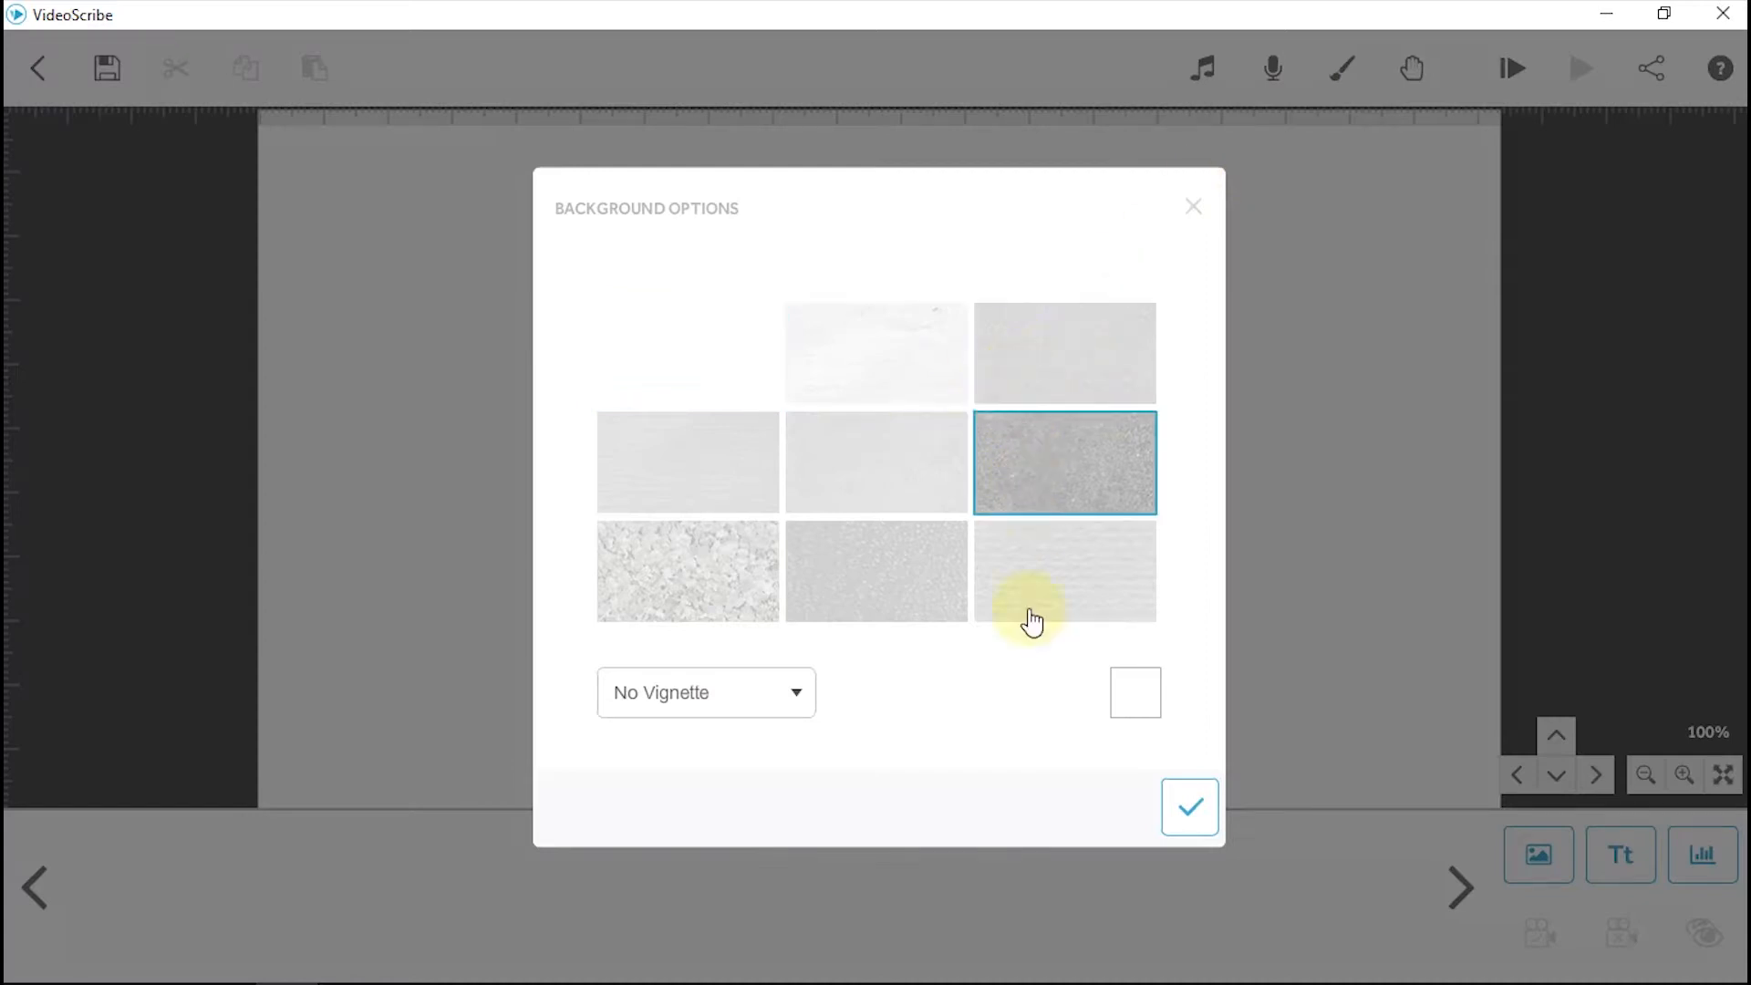
{"action": "left_click", "coordinate": [1136, 694]}
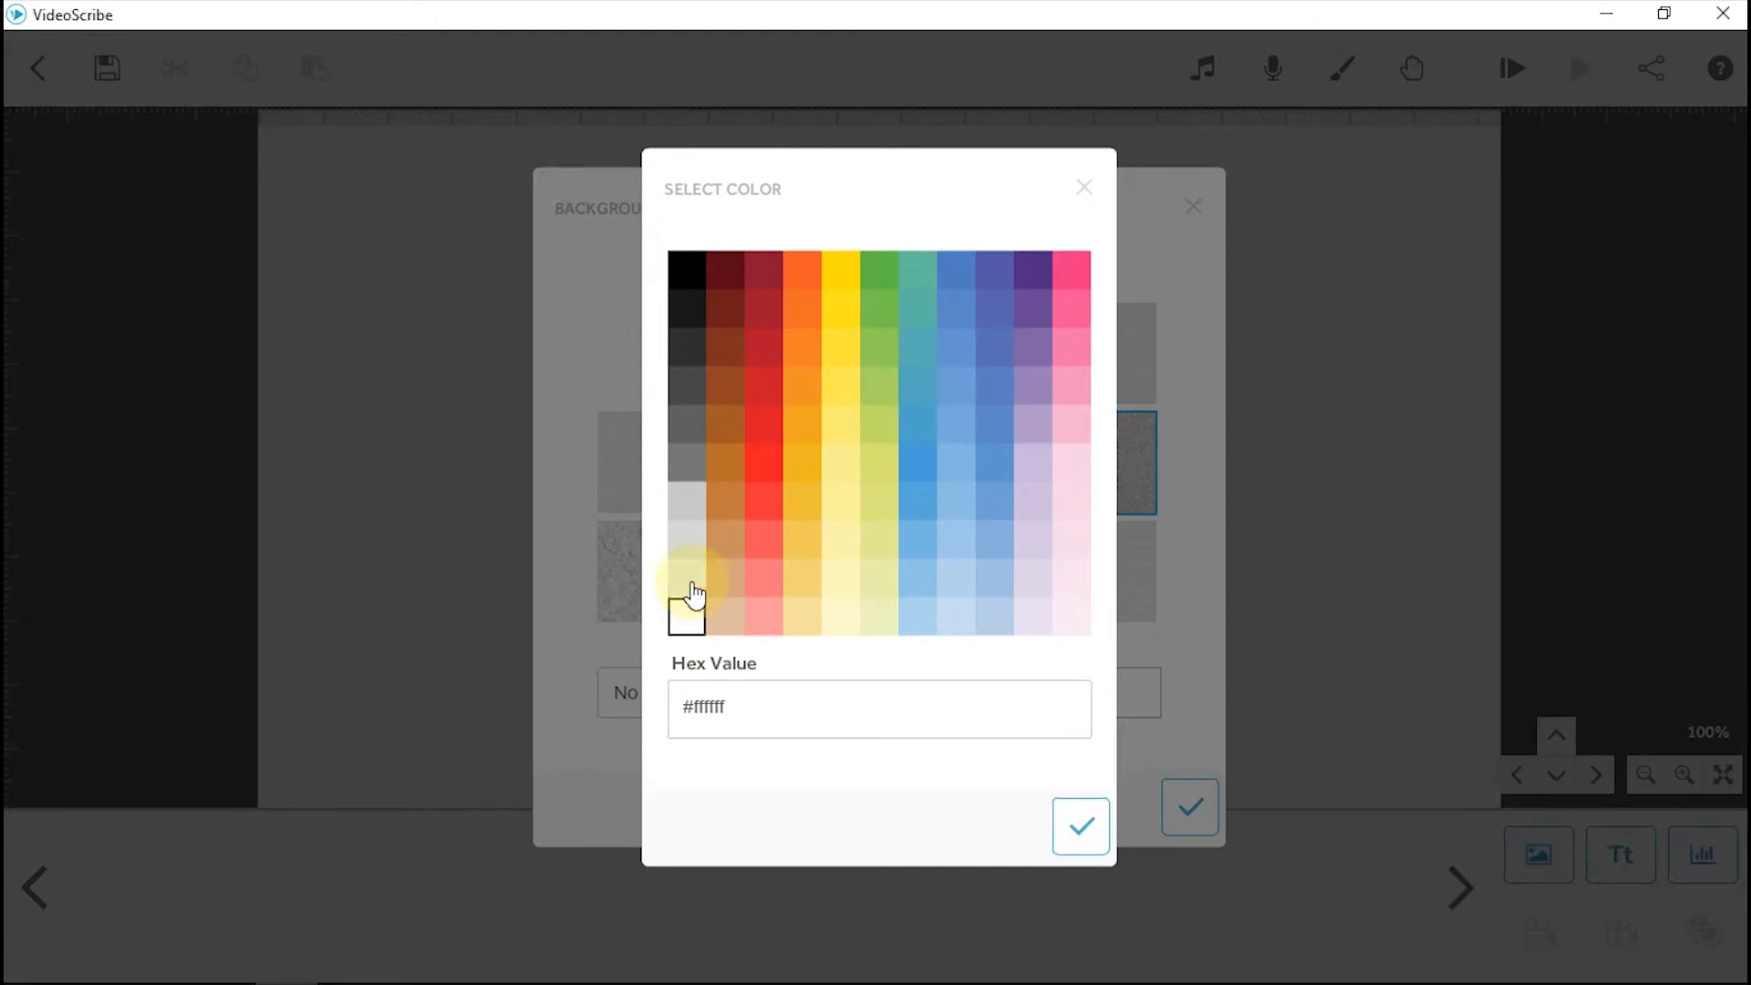
{"action": "left_click", "coordinate": [690, 582]}
{"action": "left_click", "coordinate": [1070, 830]}
{"action": "left_click", "coordinate": [730, 493]}
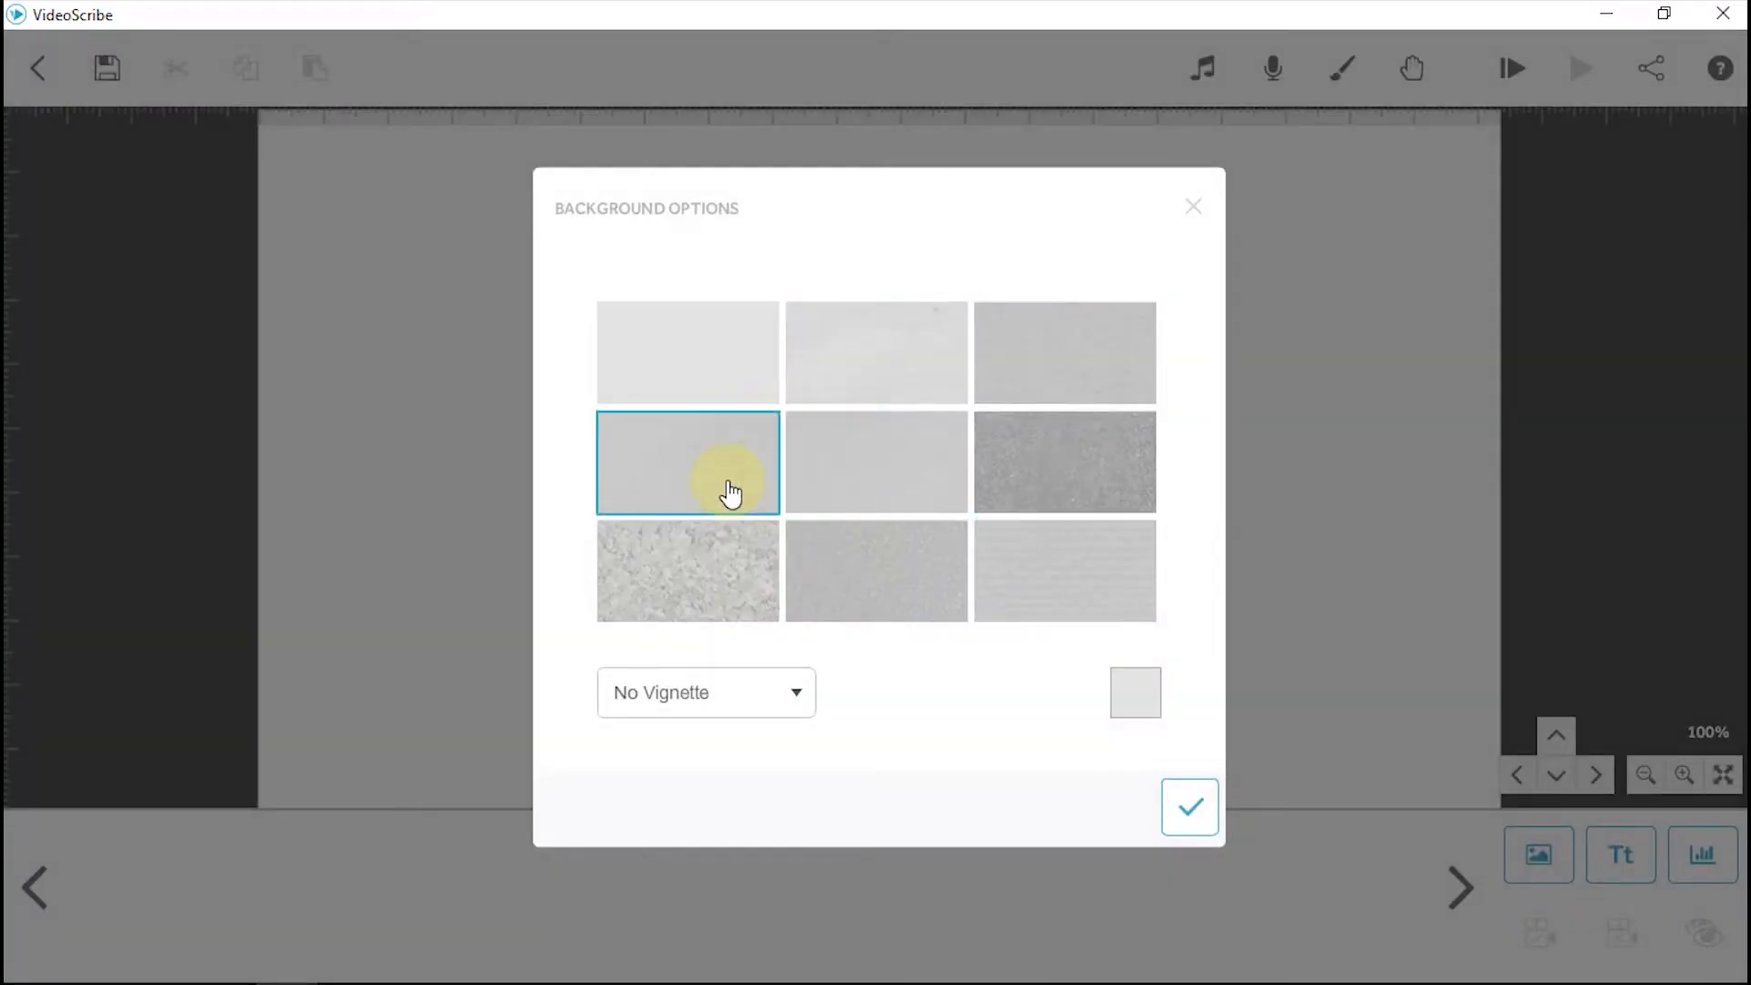
{"action": "left_click", "coordinate": [1190, 806]}
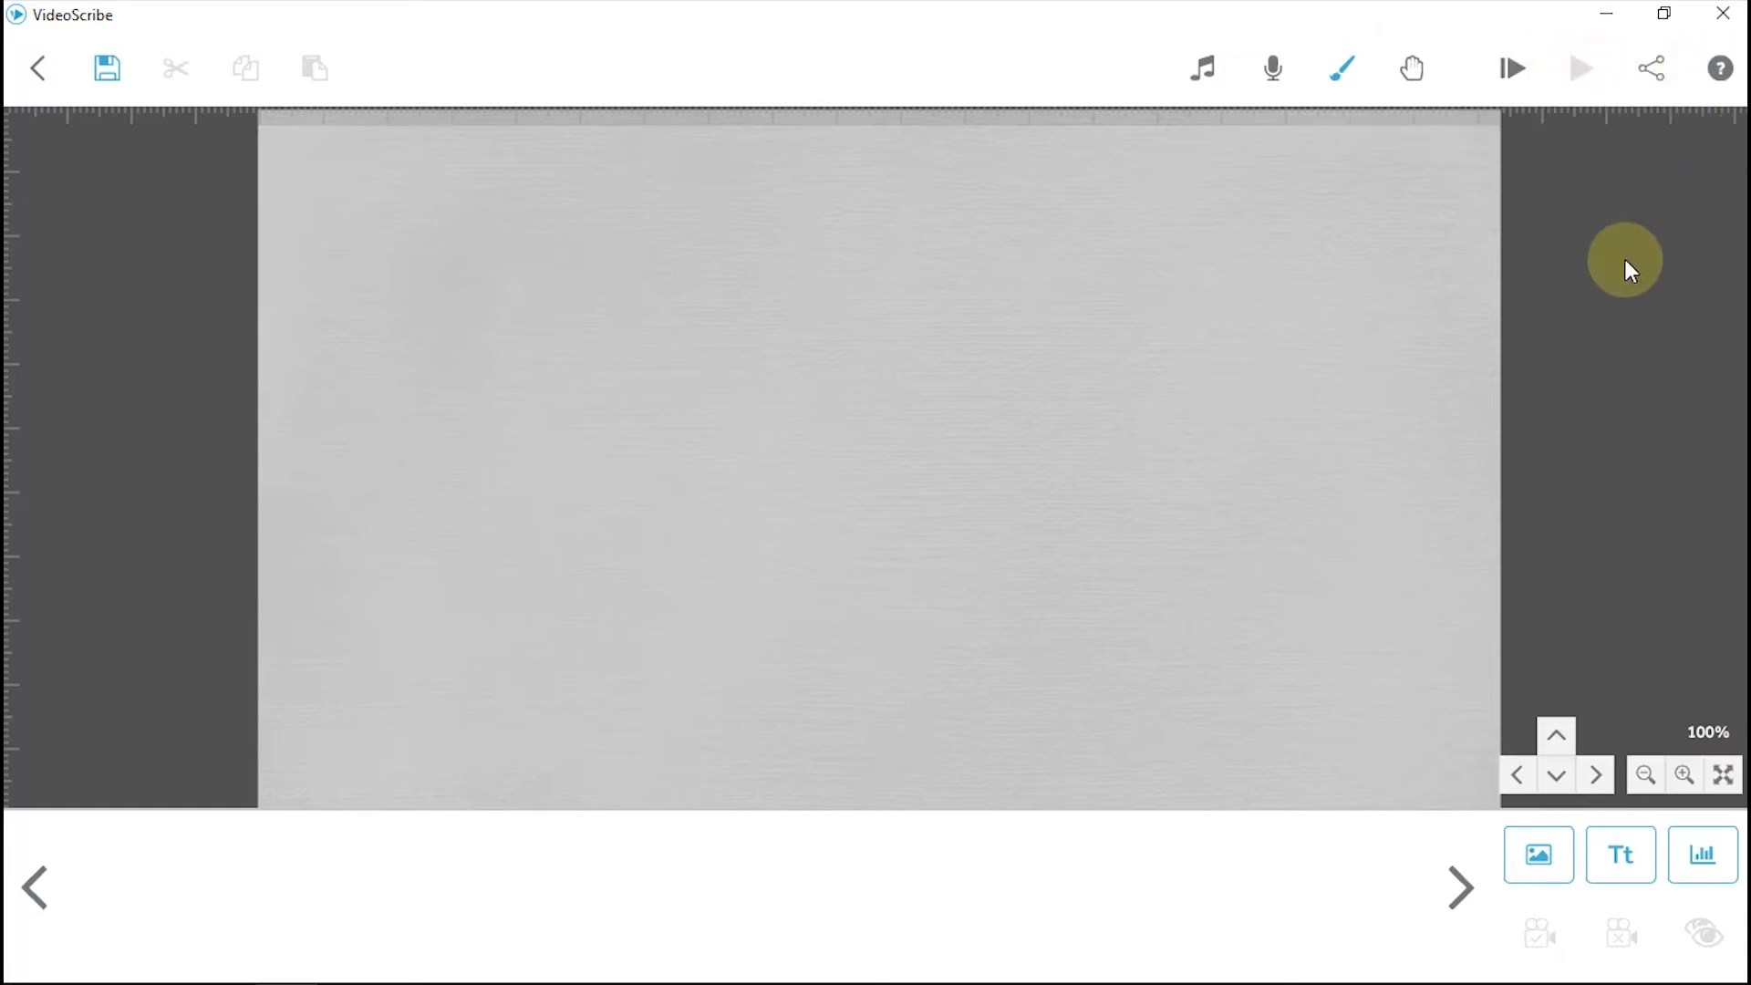
Browse the image library and insert the picture of a man in a black suit standing on two men's shoulders from the People category.
{"action": "left_click", "coordinate": [1551, 867]}
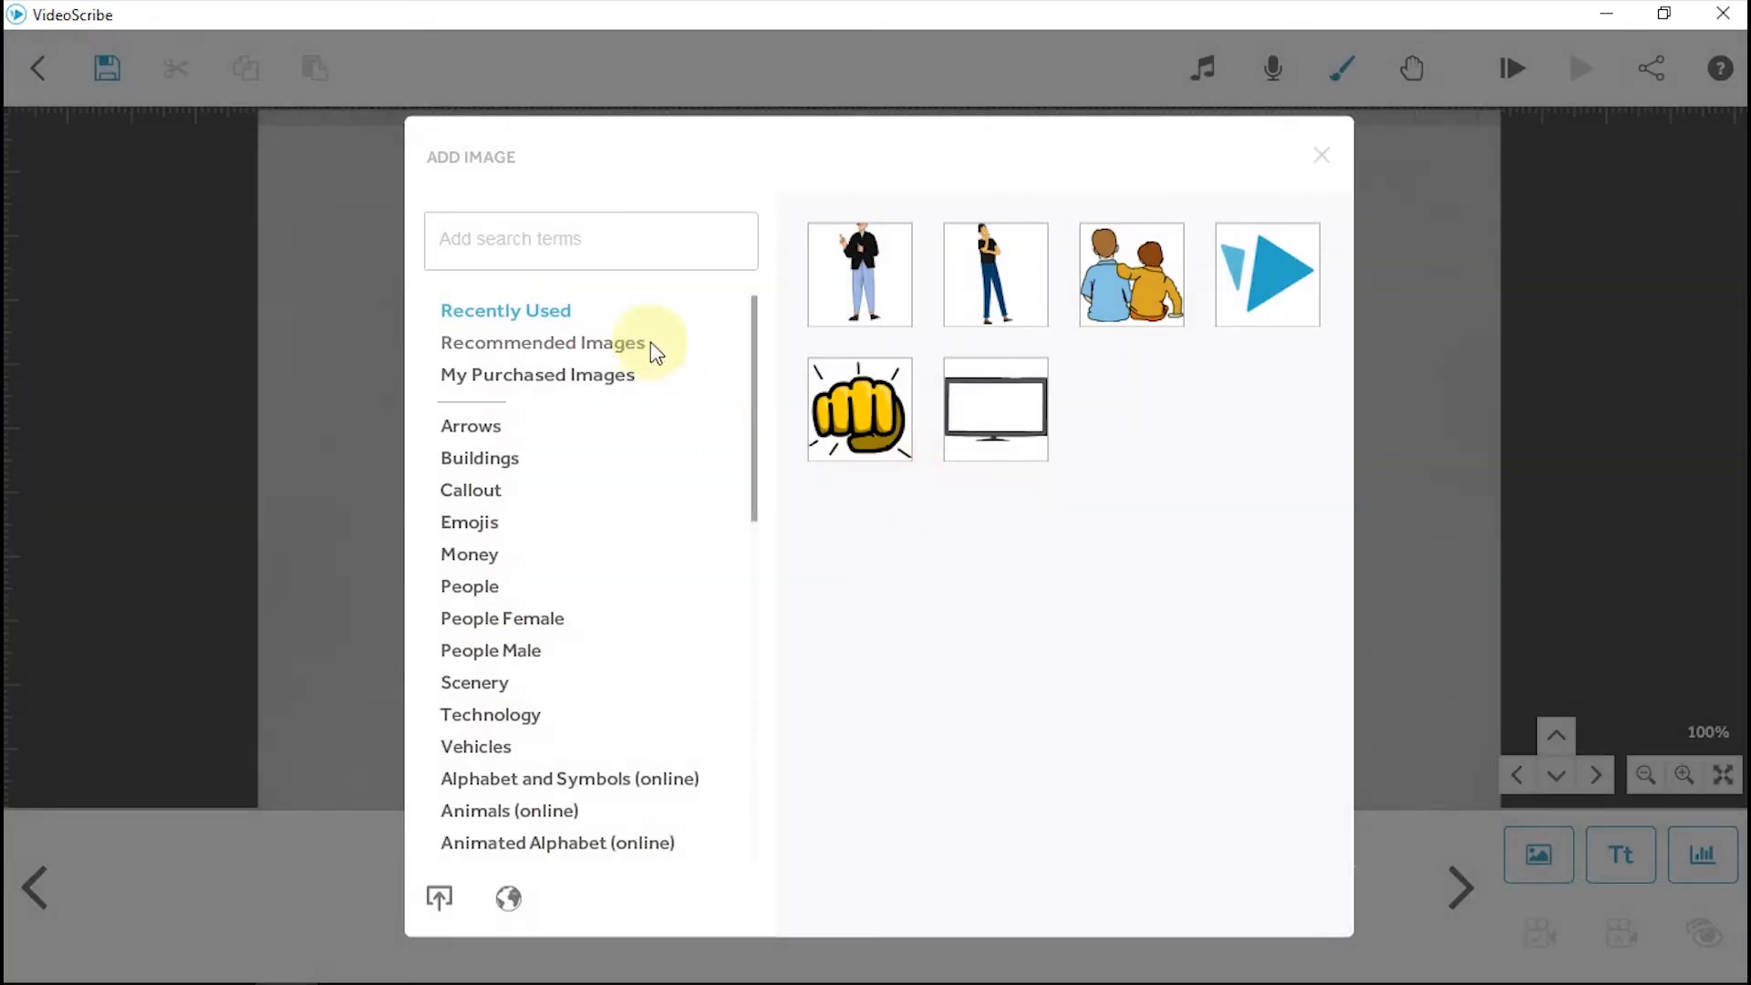
{"action": "left_click", "coordinate": [486, 427]}
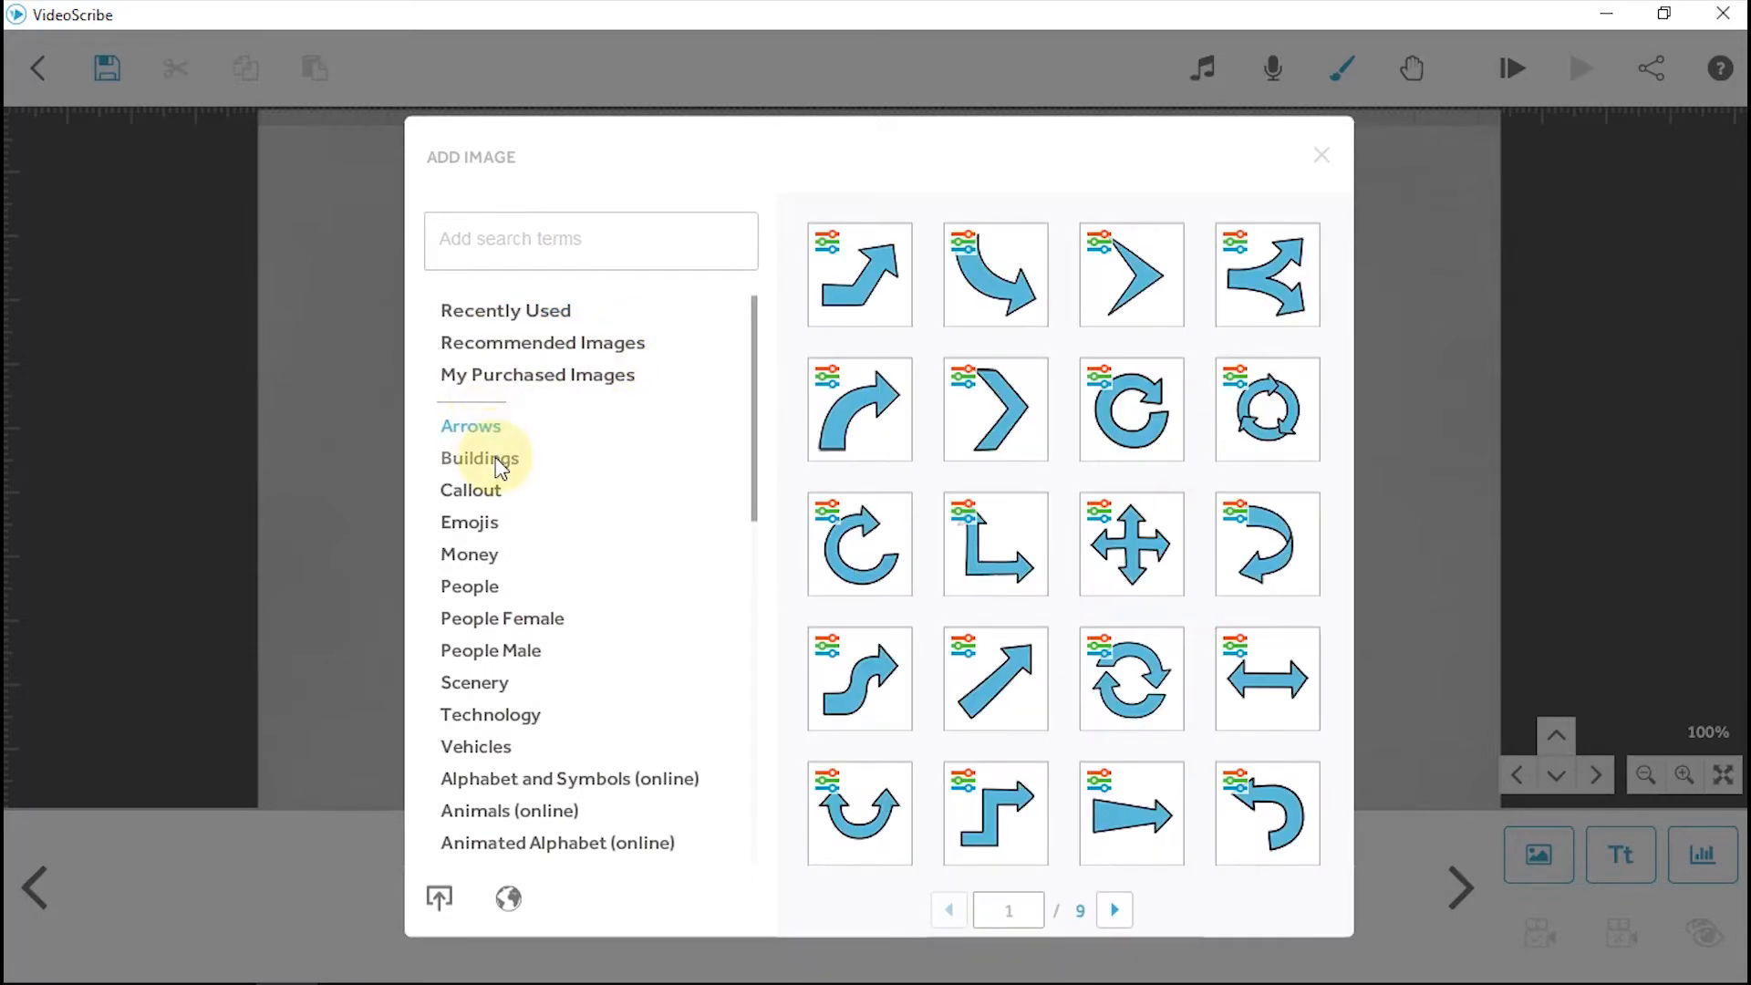
{"action": "left_click", "coordinate": [499, 461]}
{"action": "left_click", "coordinate": [497, 494]}
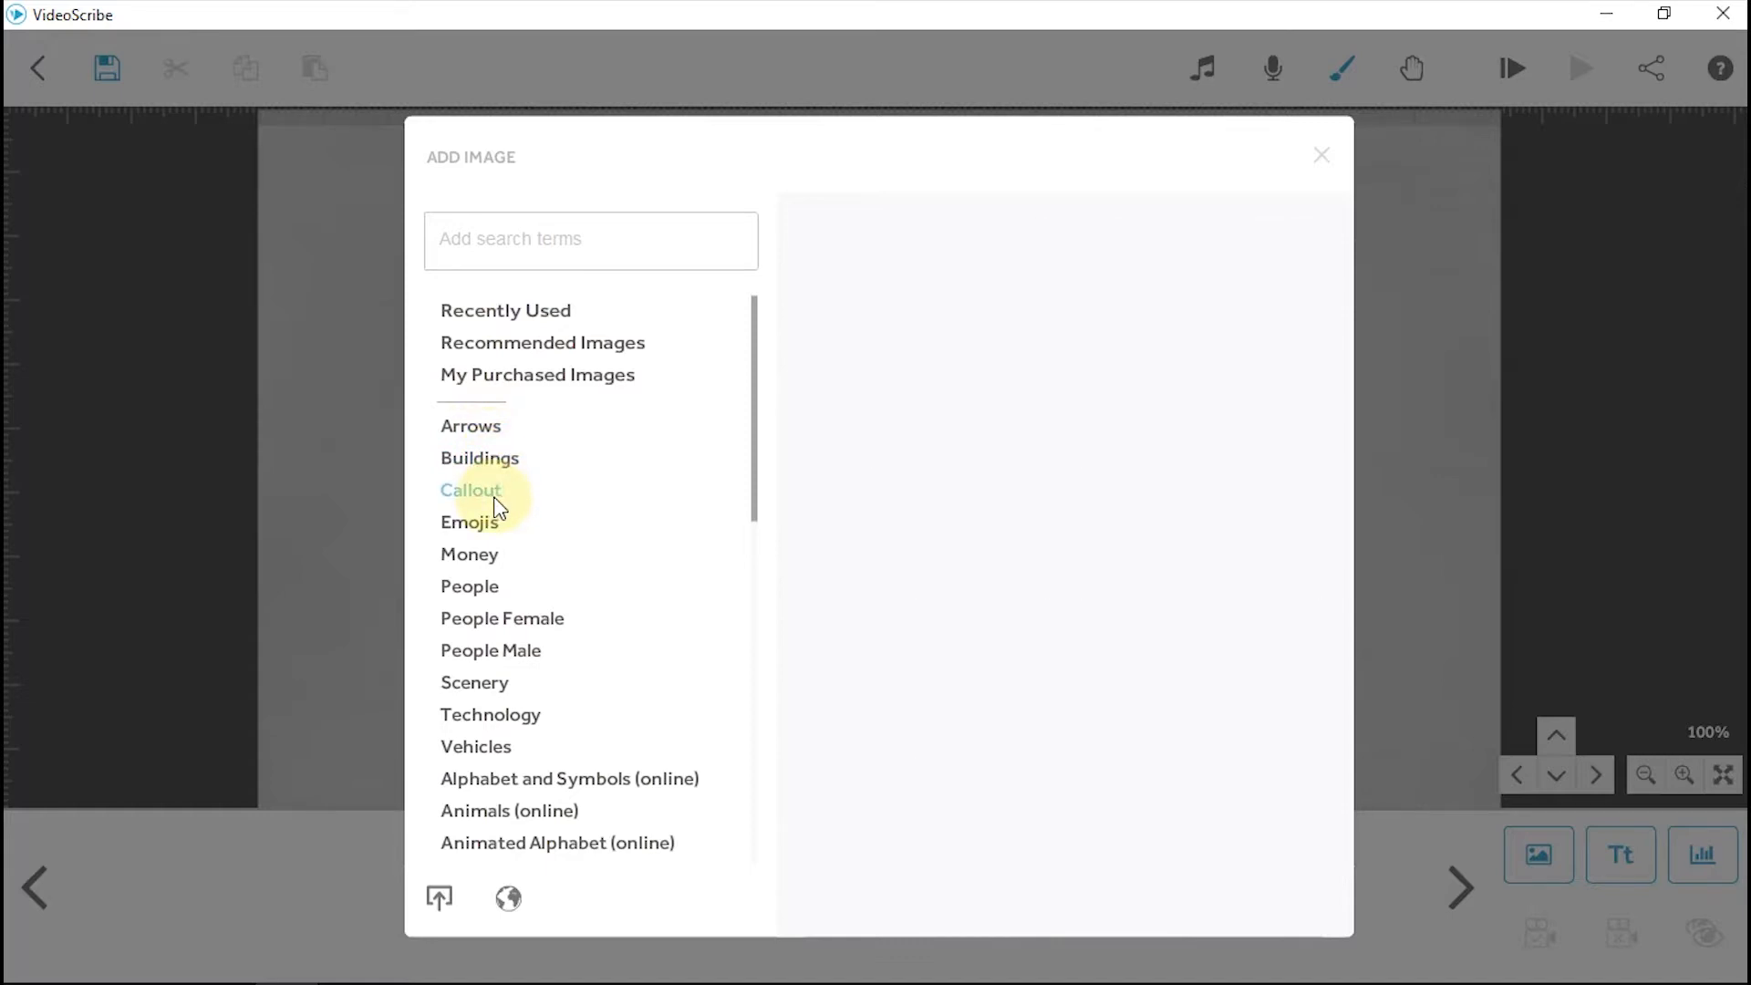
{"action": "scroll", "coordinate": [547, 555], "scroll_direction": "down", "scroll_amount": 1}
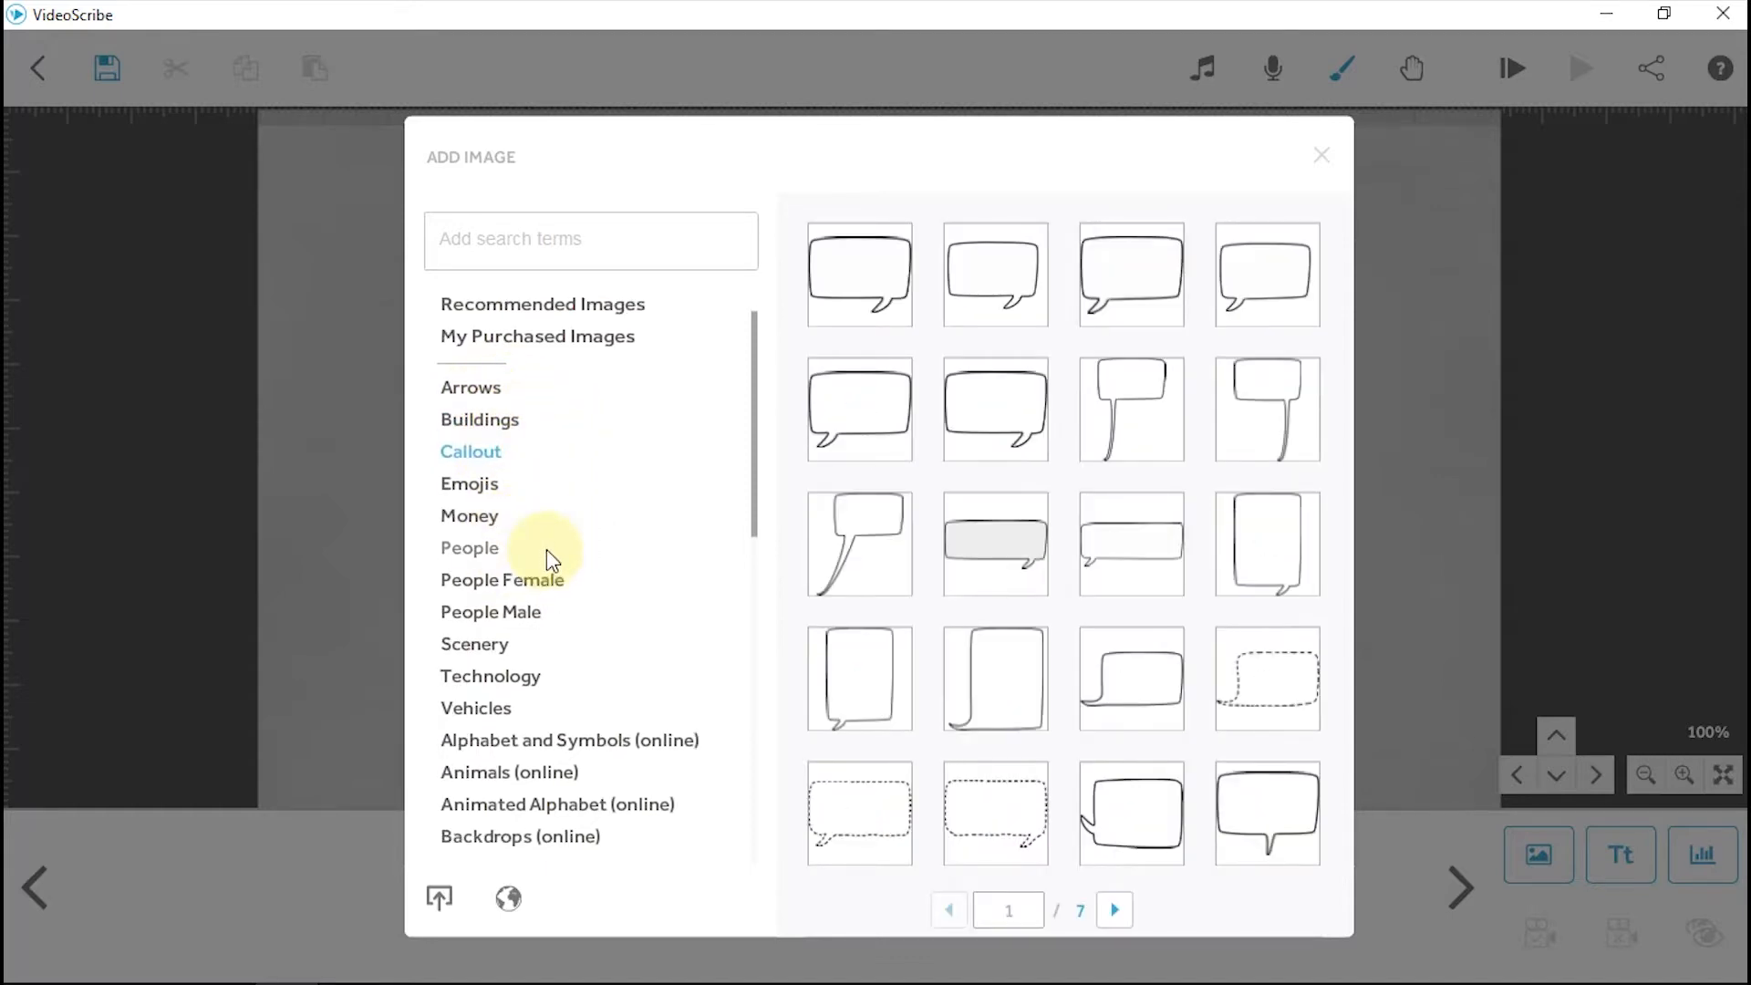
{"action": "left_click", "coordinate": [510, 611]}
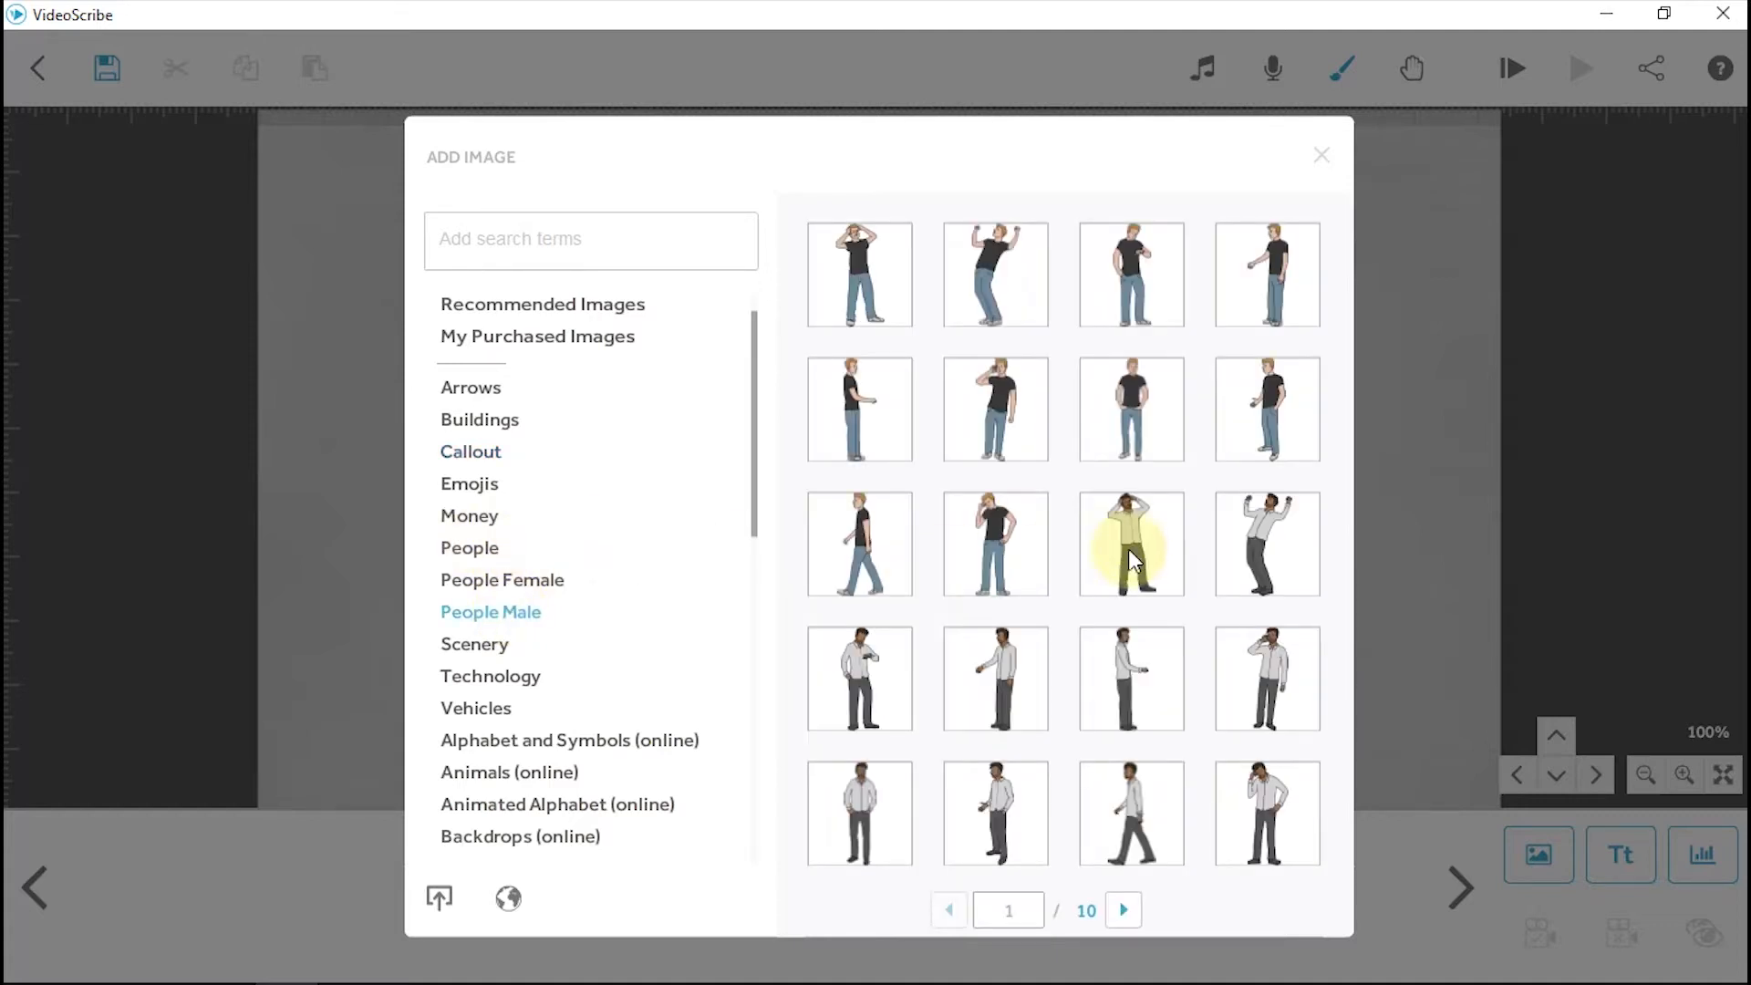
{"action": "left_click", "coordinate": [470, 547]}
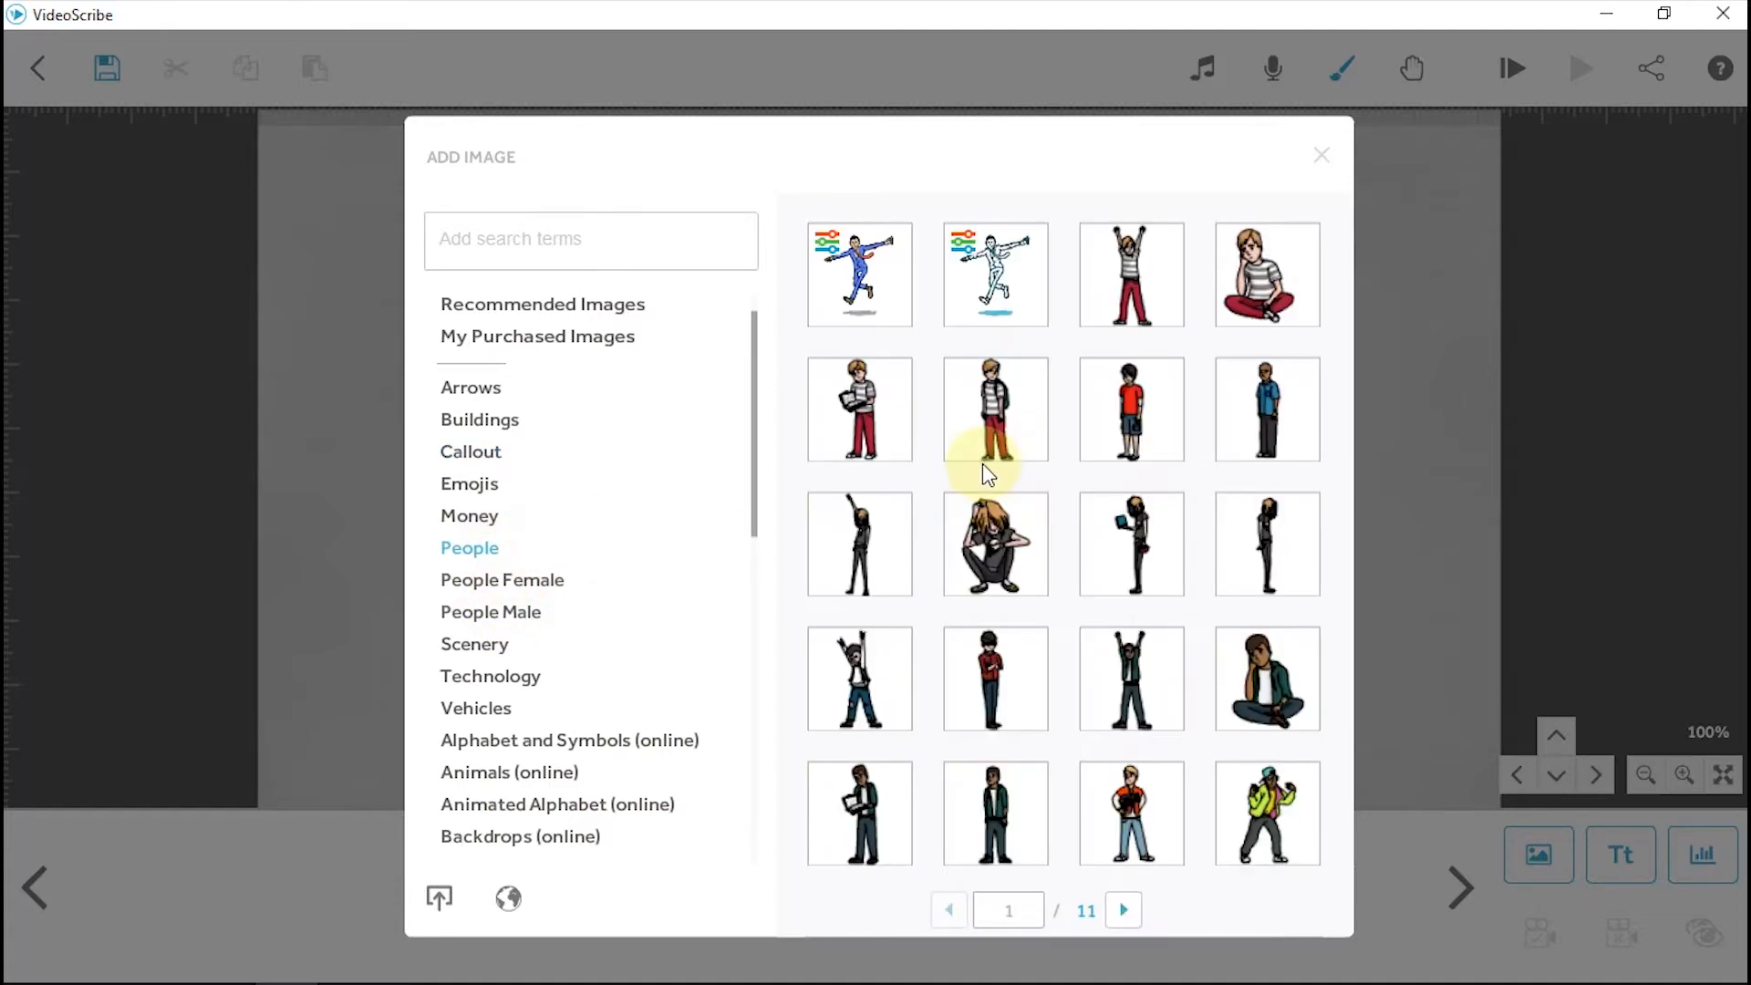
{"action": "scroll", "coordinate": [1014, 493], "scroll_direction": "down", "scroll_amount": 2}
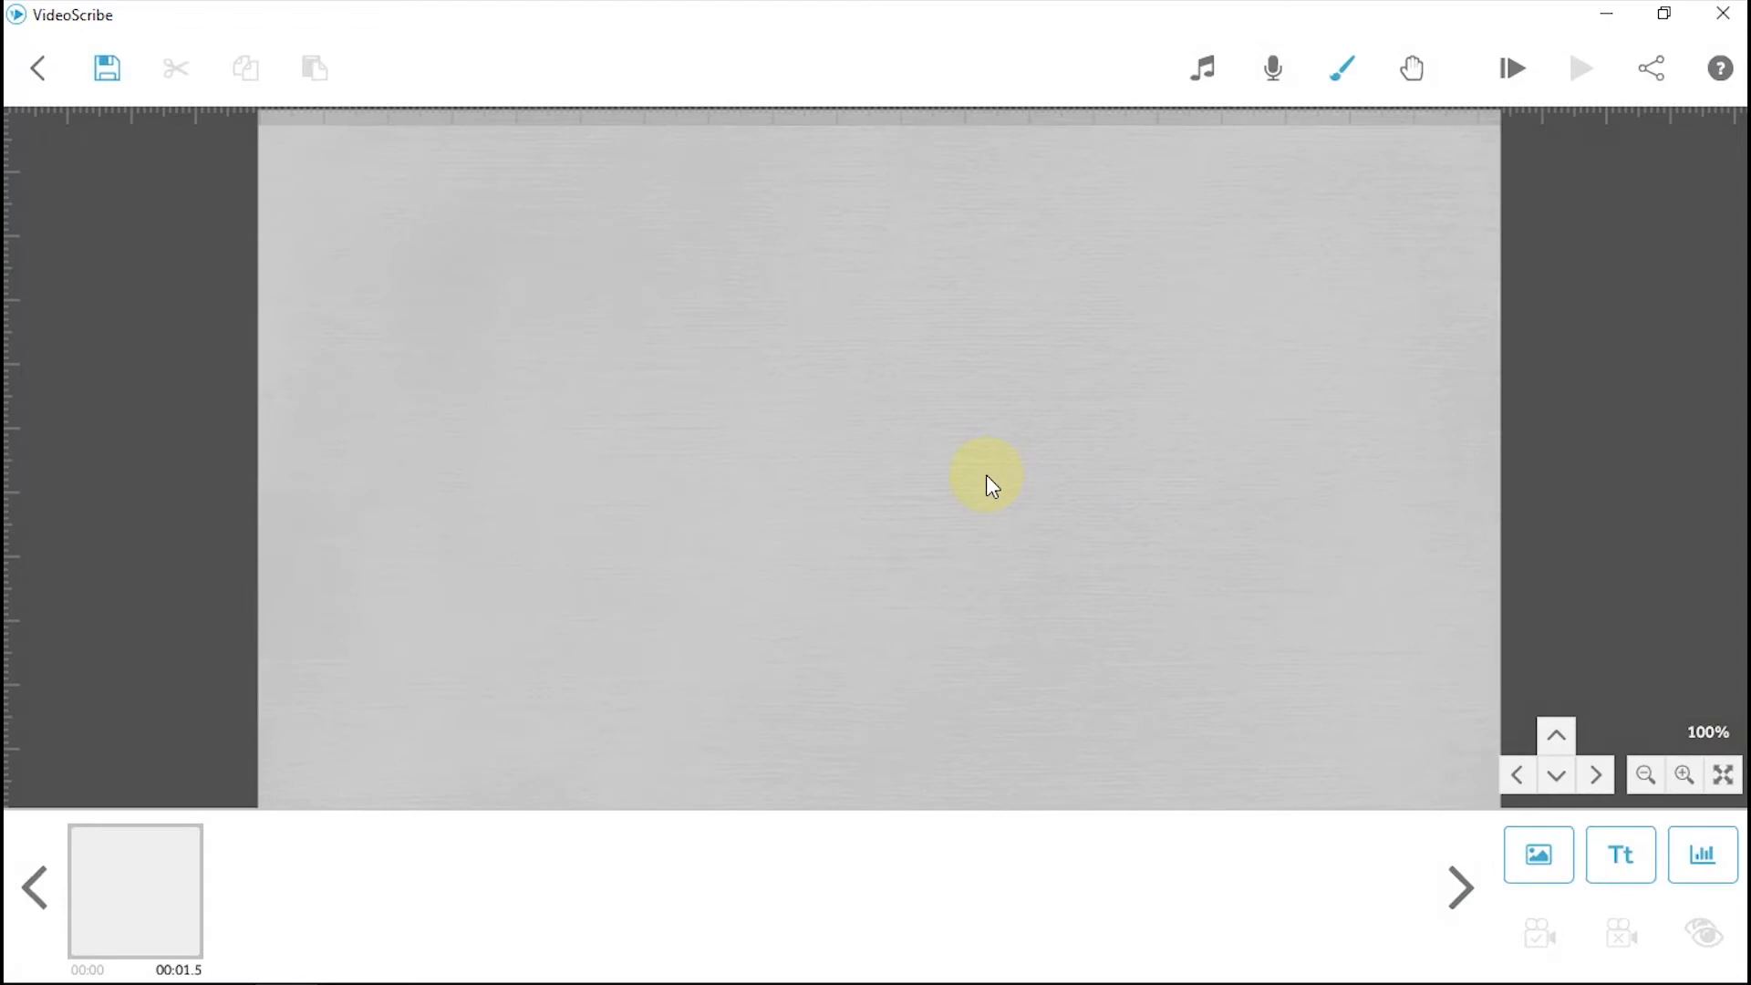
Resize and place the three-men picture at the middle of the canvas, and stretch it slightly wider.
{"action": "left_click_drag", "start_coordinate": [881, 203], "coordinate": [758, 277]}
{"action": "mouse_move", "coordinate": [866, 358]}
{"action": "left_mouse_down"}
{"action": "mouse_move", "coordinate": [868, 461]}
{"action": "mouse_move", "coordinate": [875, 337]}
{"action": "mouse_move", "coordinate": [878, 363]}
{"action": "left_mouse_up"}
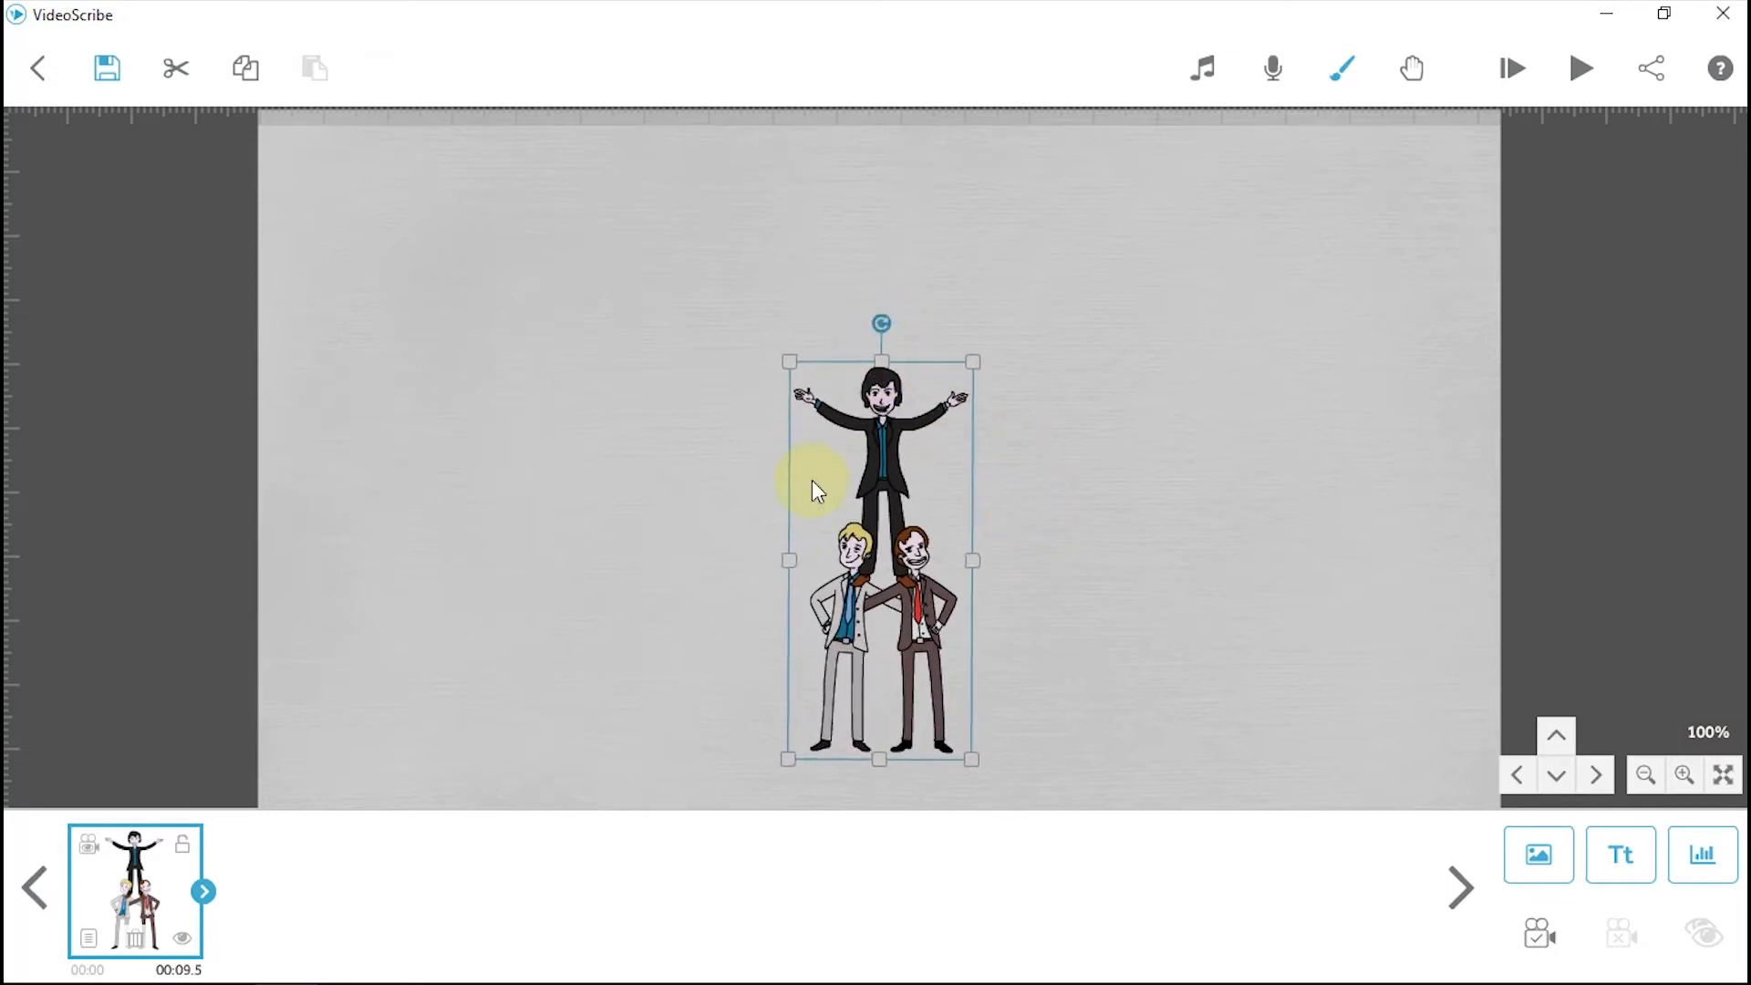
{"action": "left_click_drag", "start_coordinate": [788, 559], "coordinate": [778, 559]}
{"action": "left_click", "coordinate": [1016, 538]}
{"action": "left_click", "coordinate": [893, 501]}
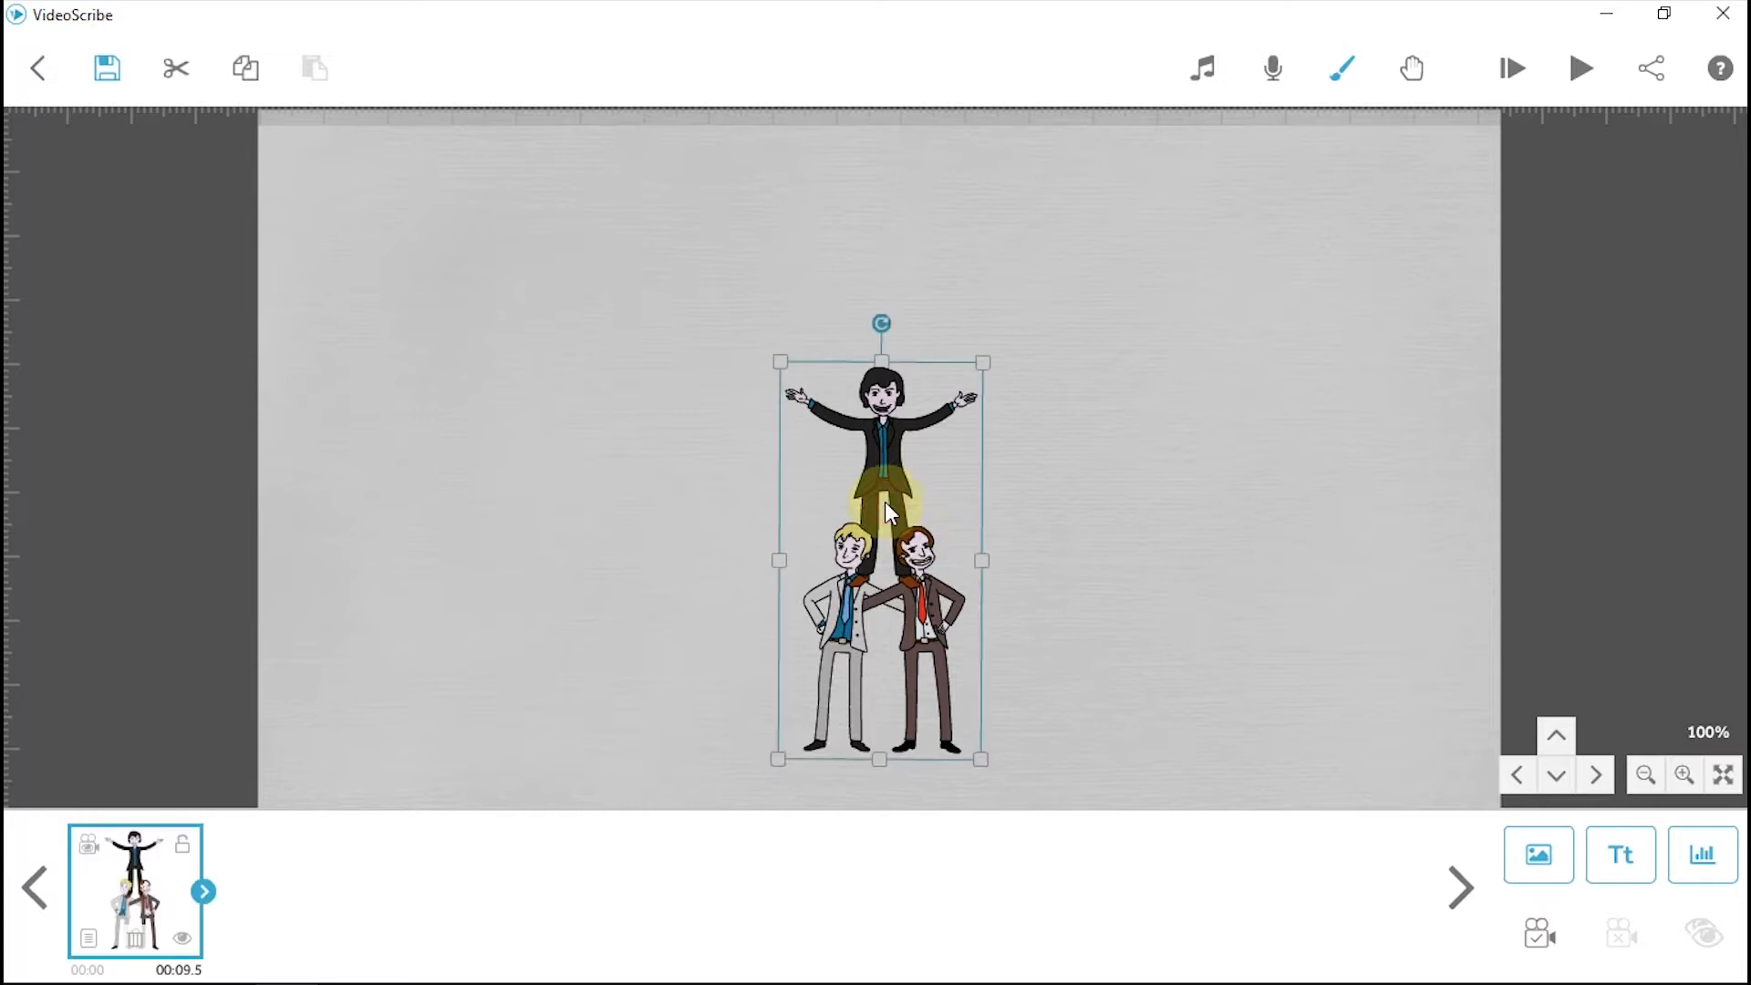
Replace the drawing hand with the beige, black-capped marker from the pens collection.
{"action": "left_click", "coordinate": [1412, 69]}
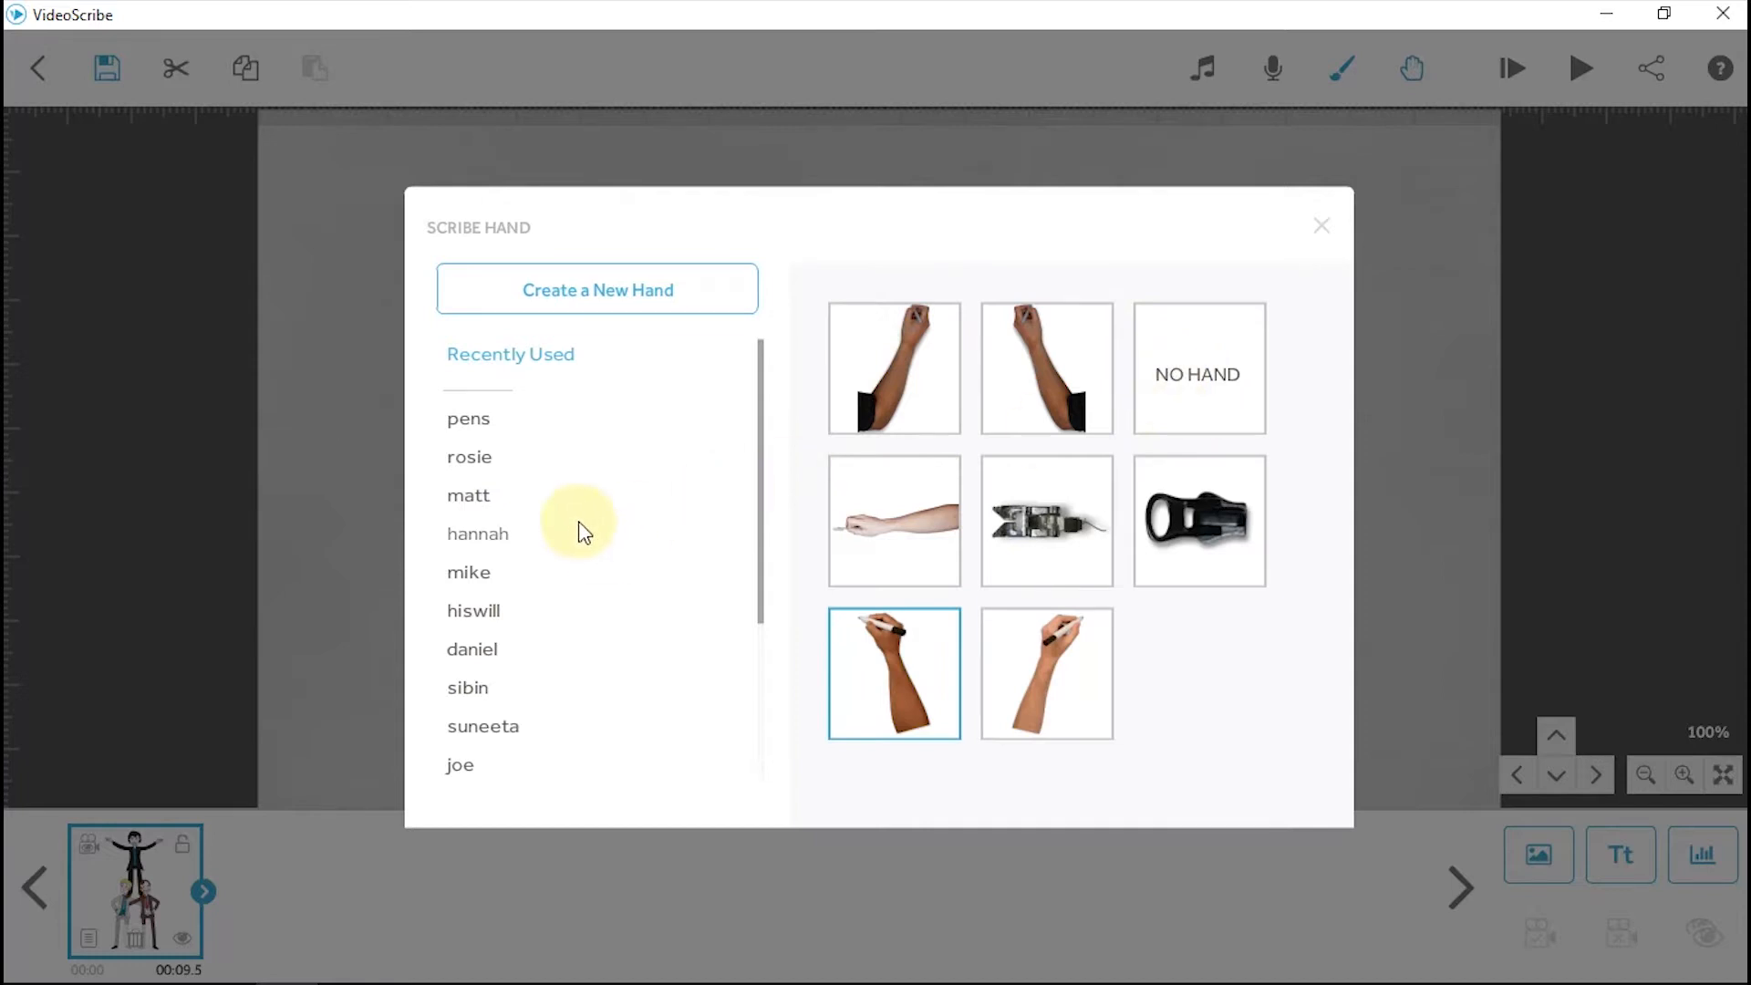
{"action": "left_click", "coordinate": [489, 421]}
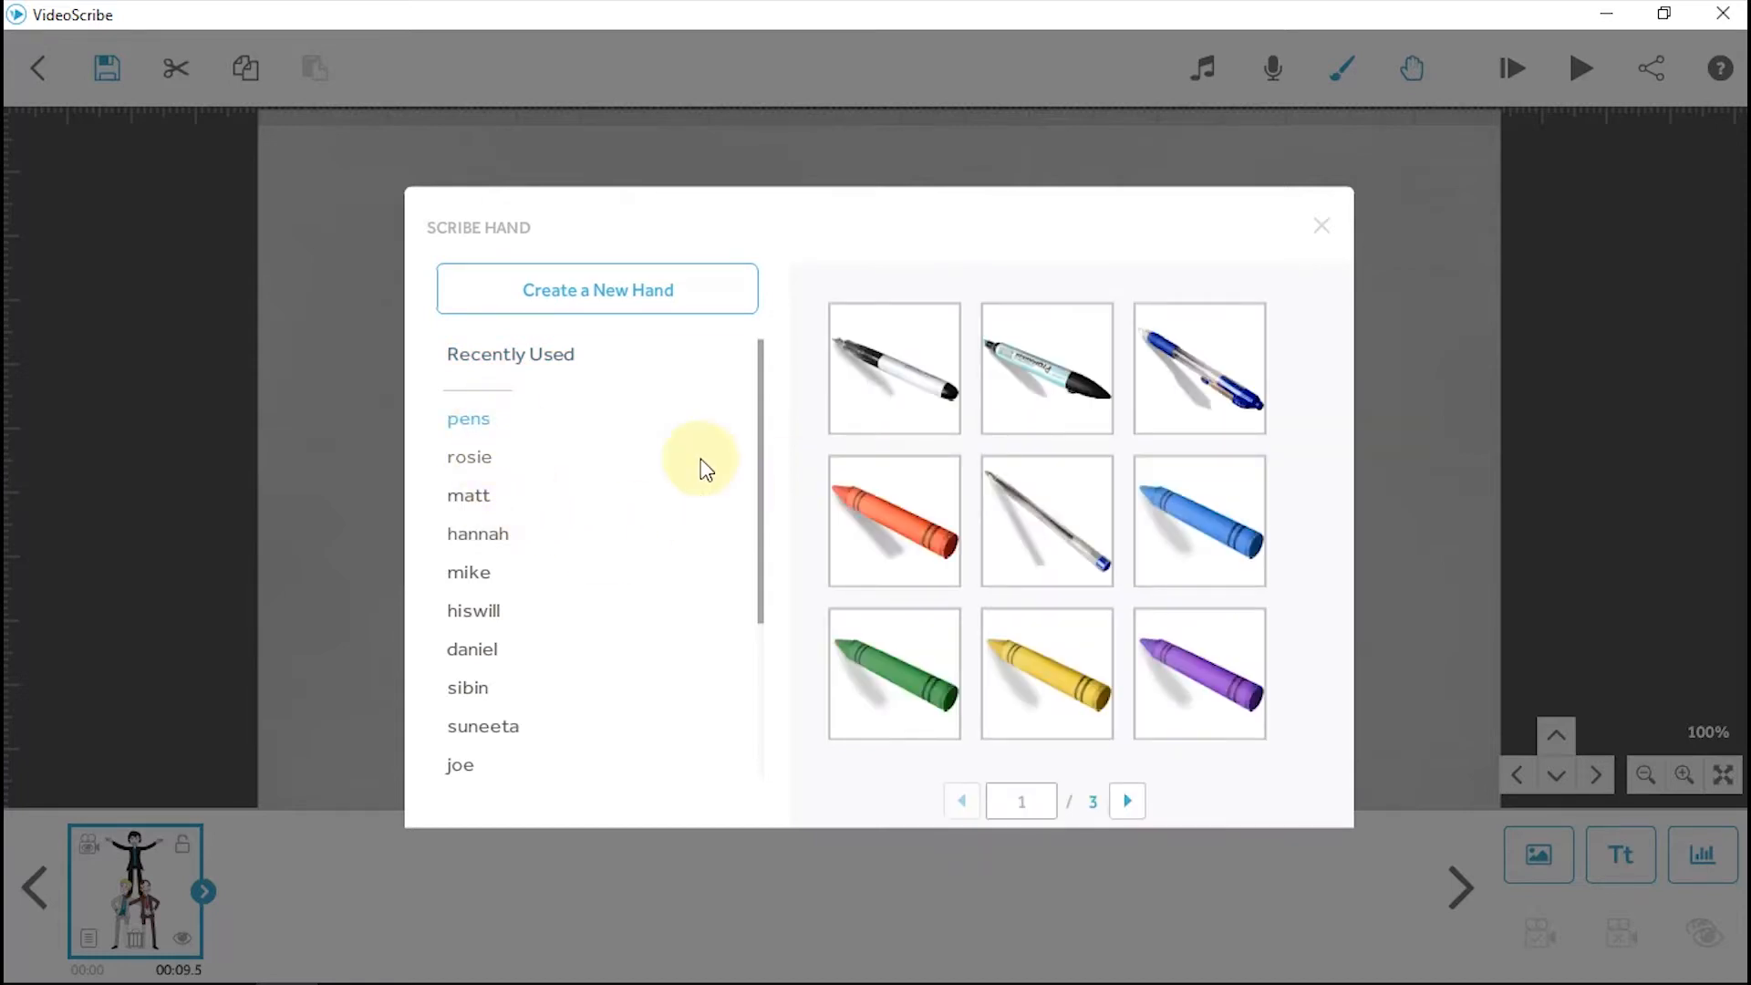
{"action": "left_click", "coordinate": [1128, 801]}
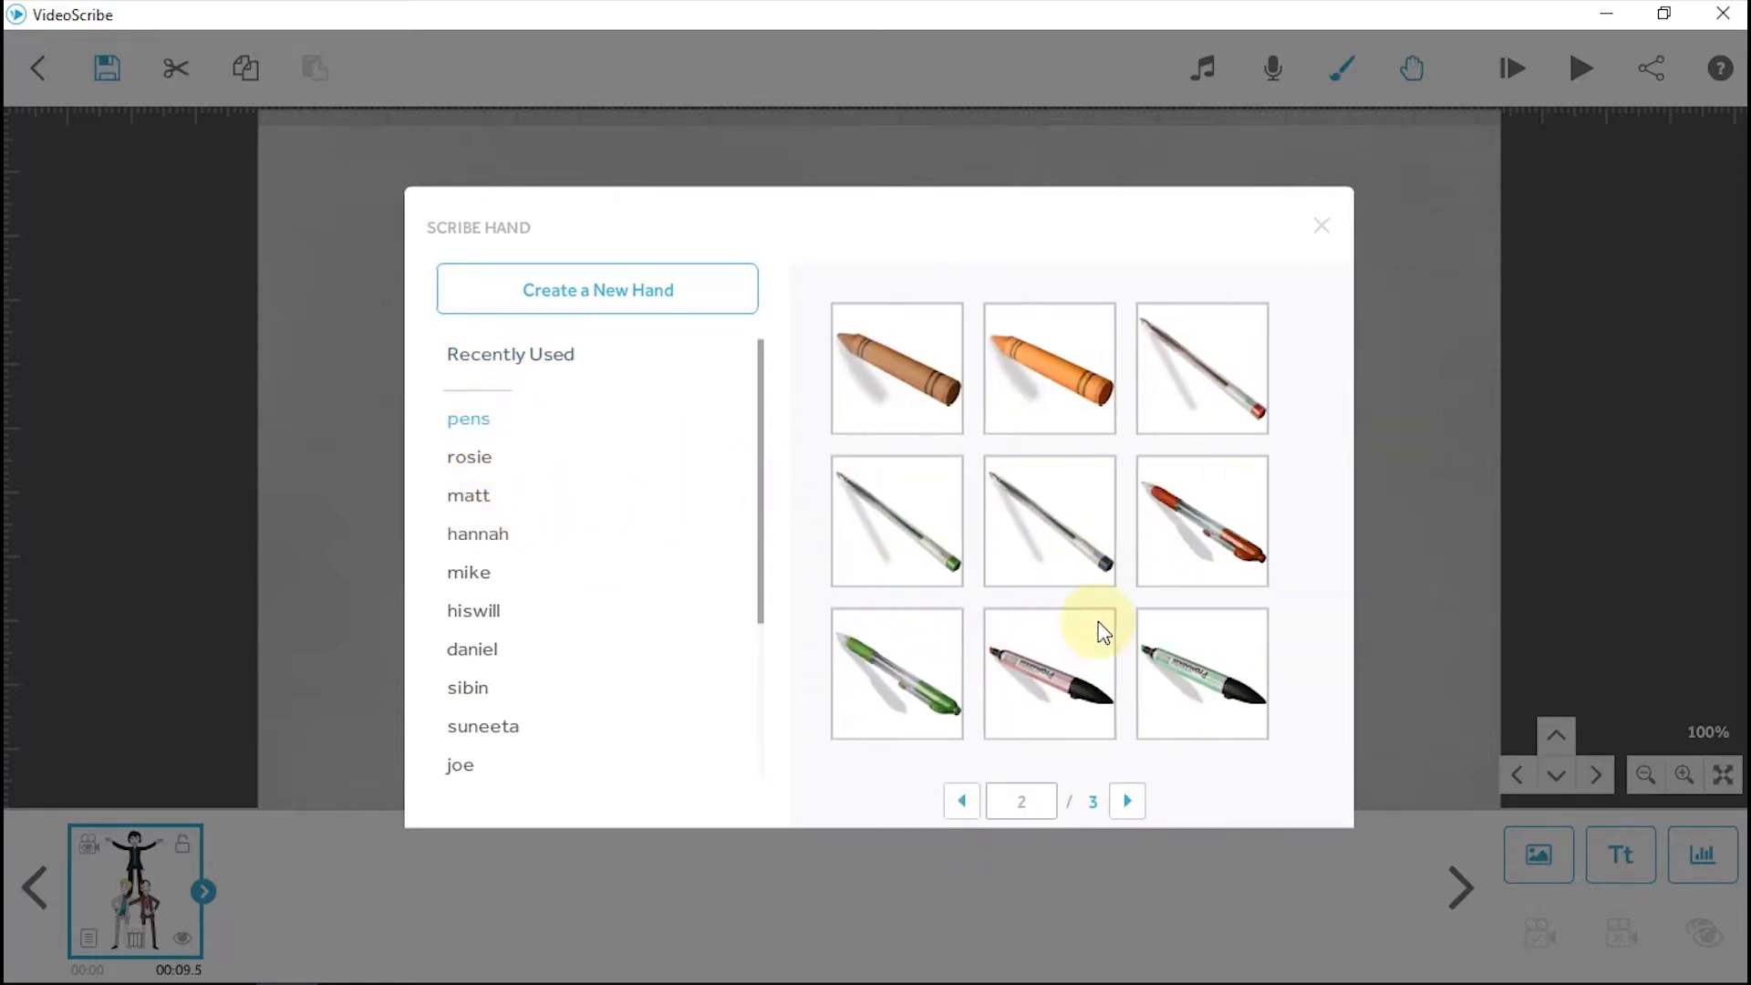
{"action": "left_click", "coordinate": [490, 506]}
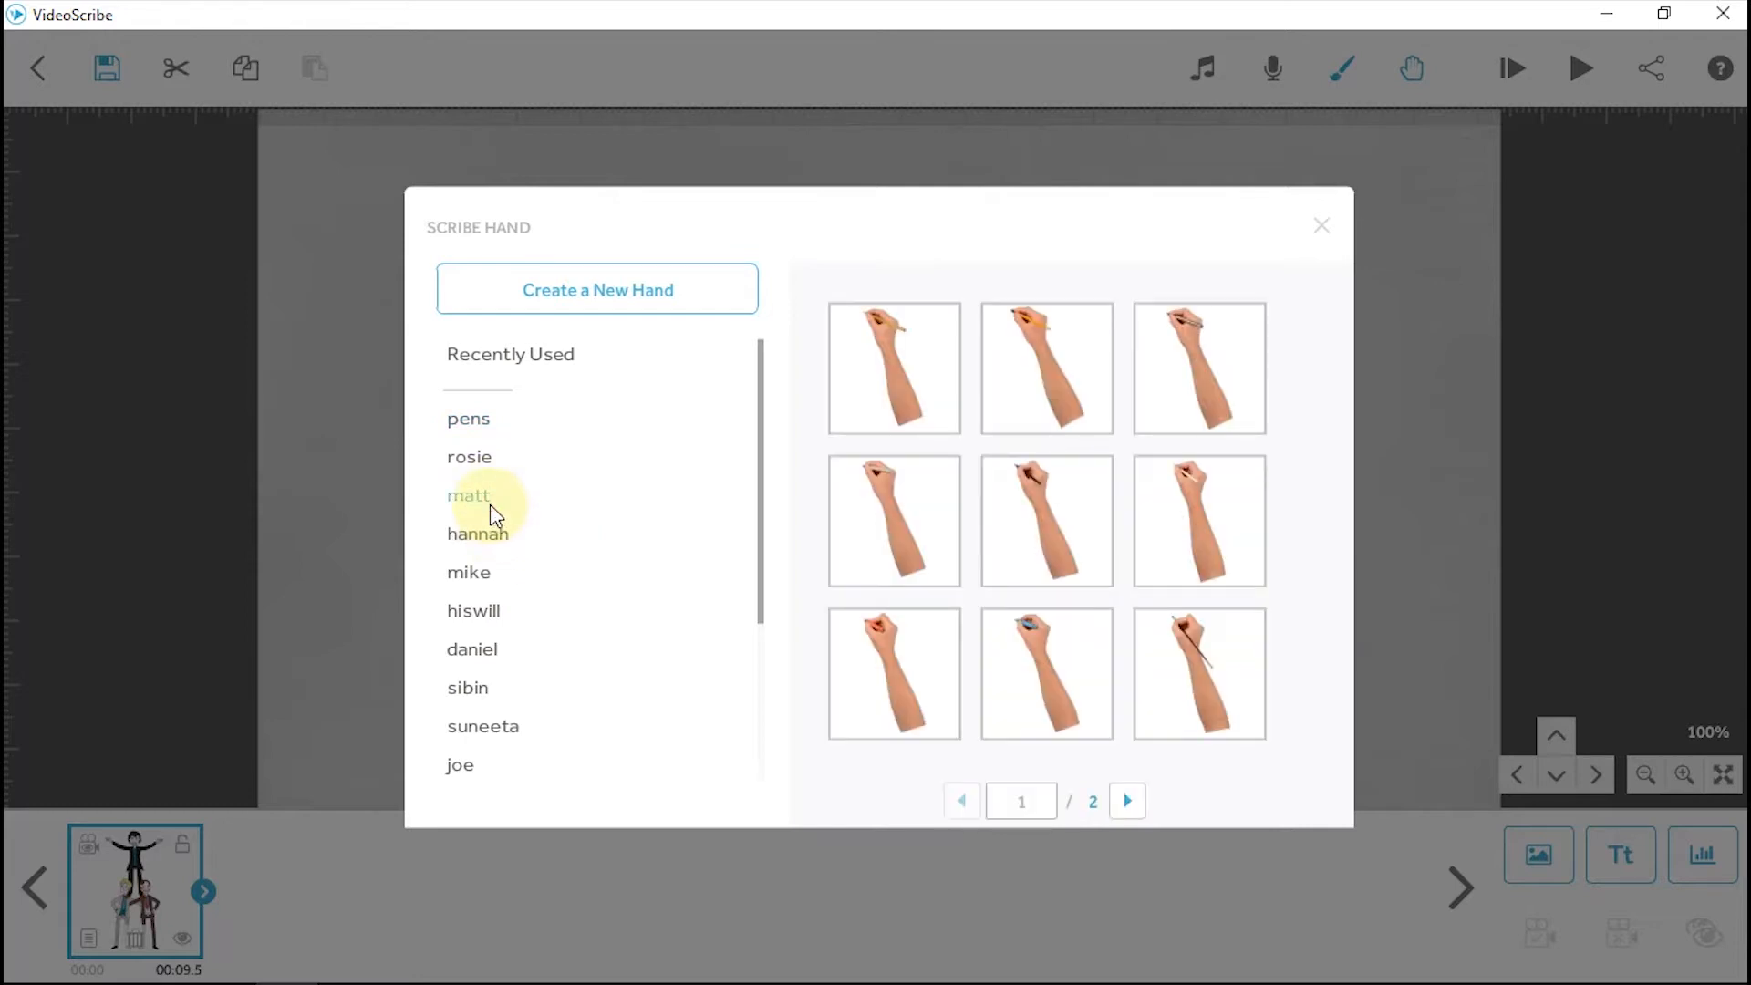
{"action": "left_click", "coordinate": [496, 574]}
{"action": "left_click", "coordinate": [489, 423]}
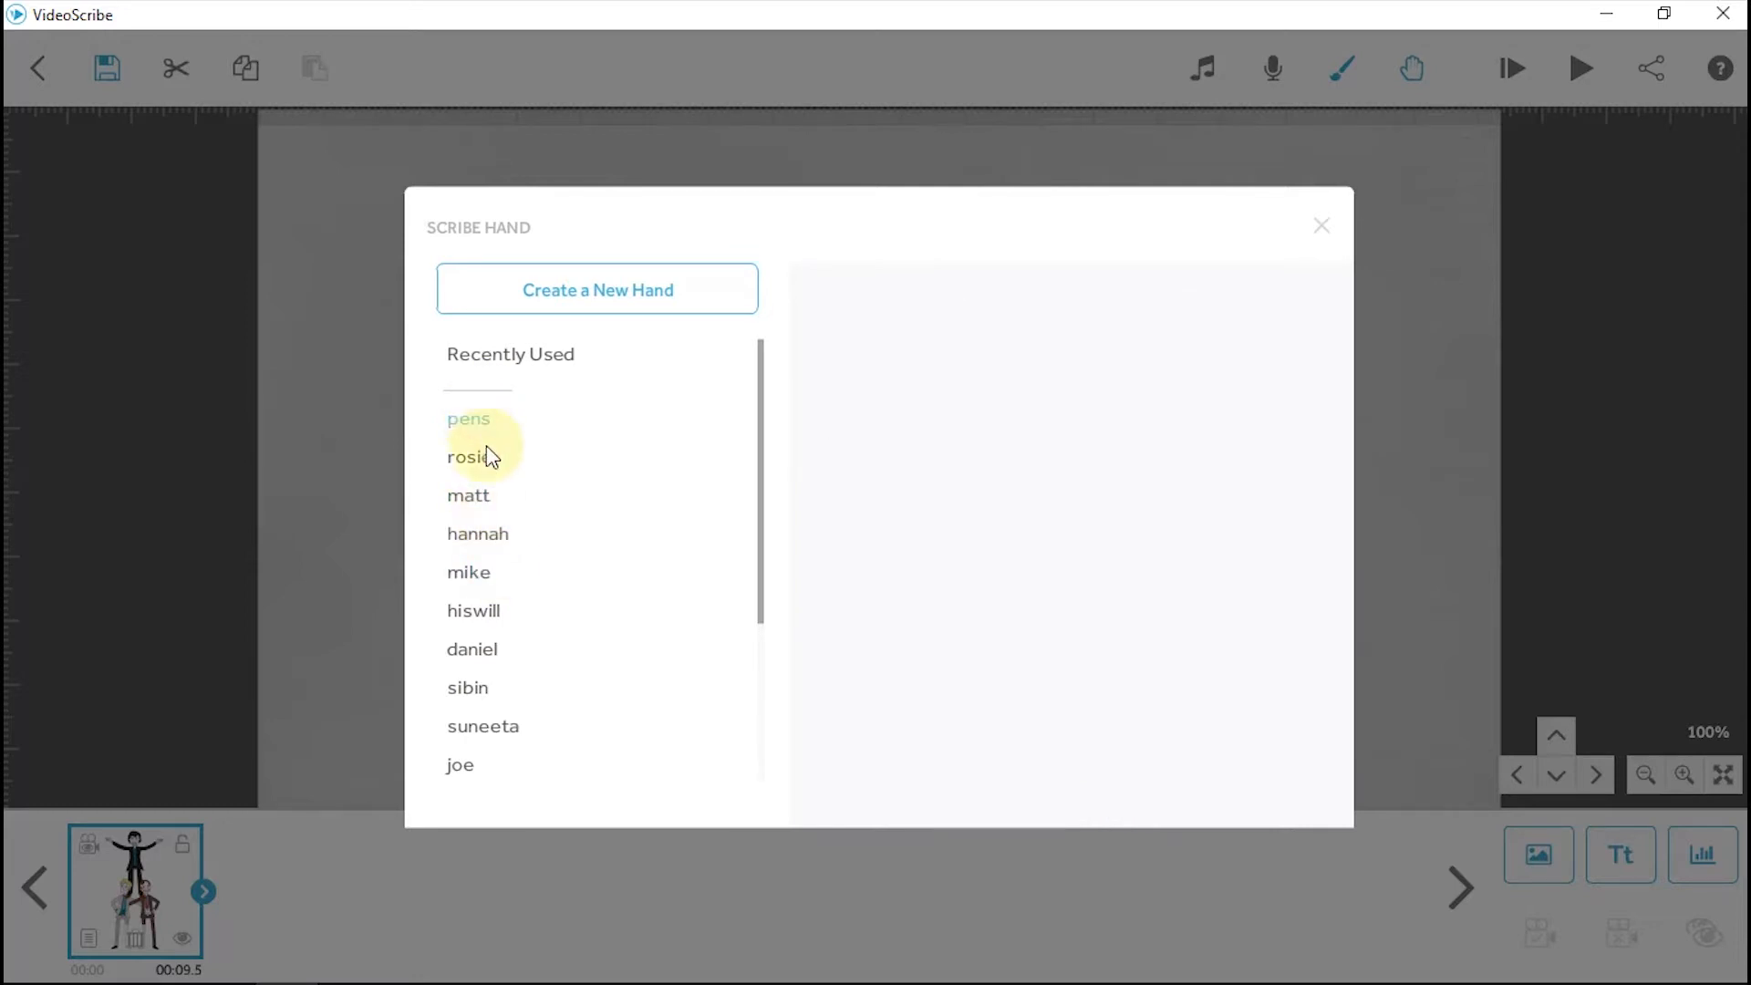
{"action": "scroll", "coordinate": [917, 523], "scroll_direction": "down", "scroll_amount": 2}
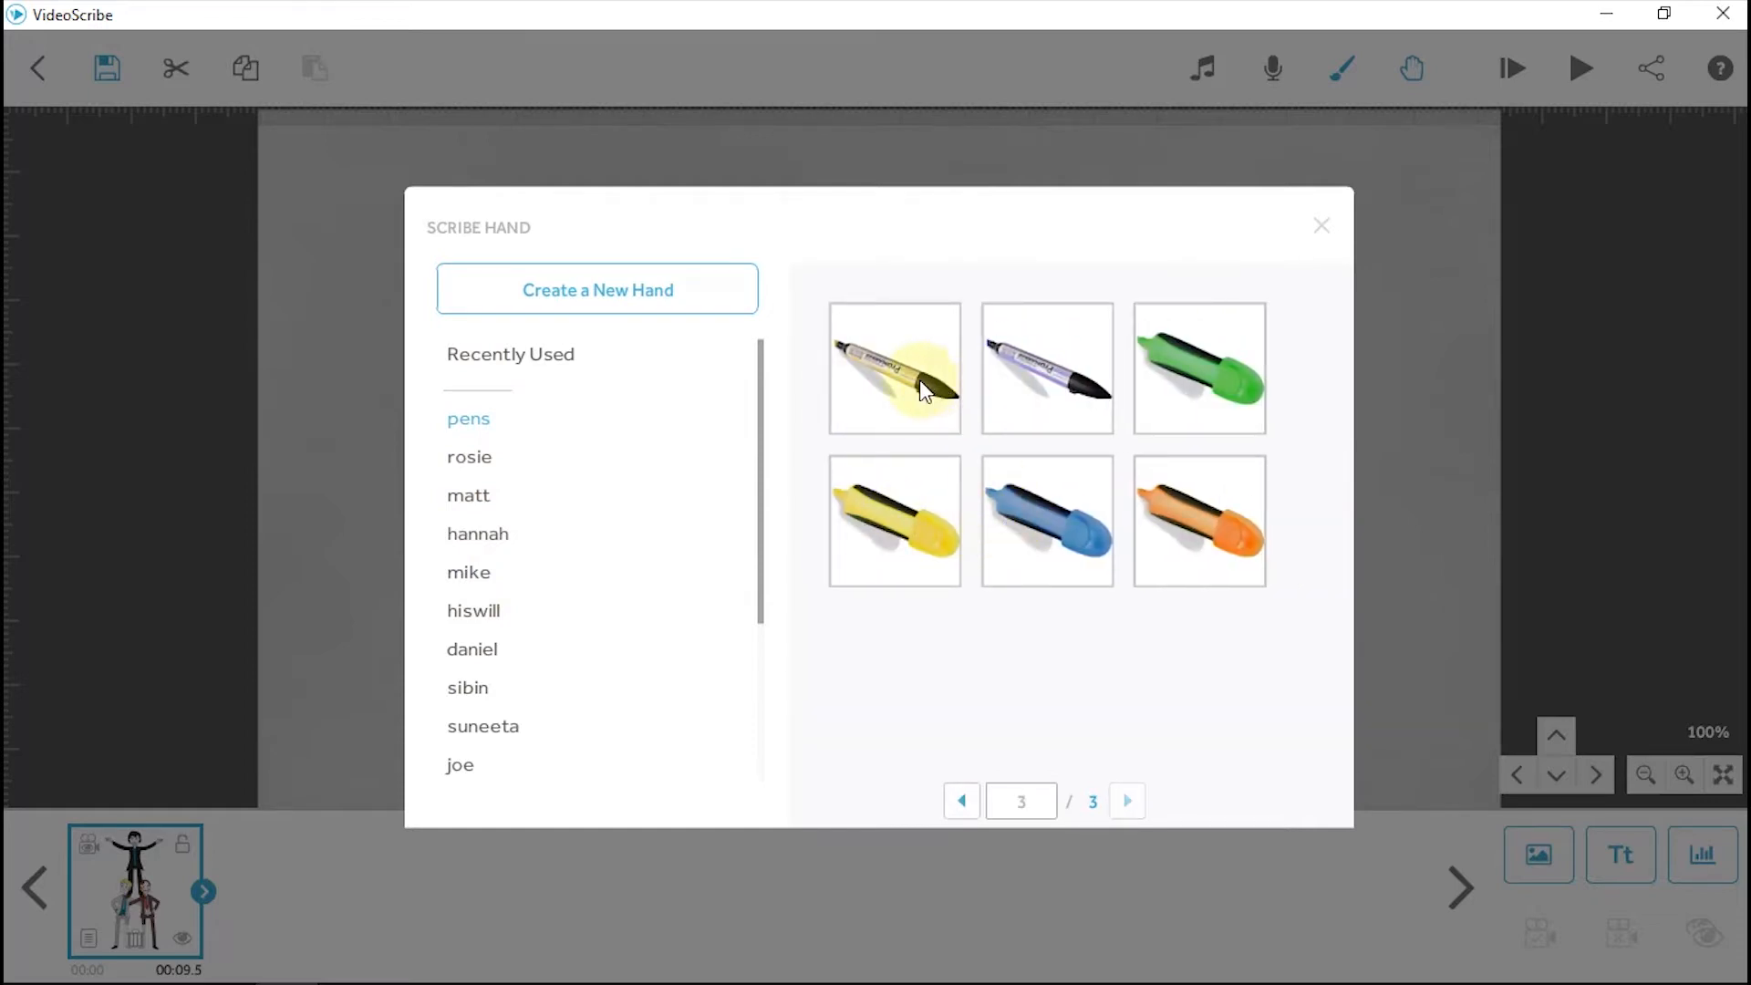
{"action": "left_click", "coordinate": [922, 391]}
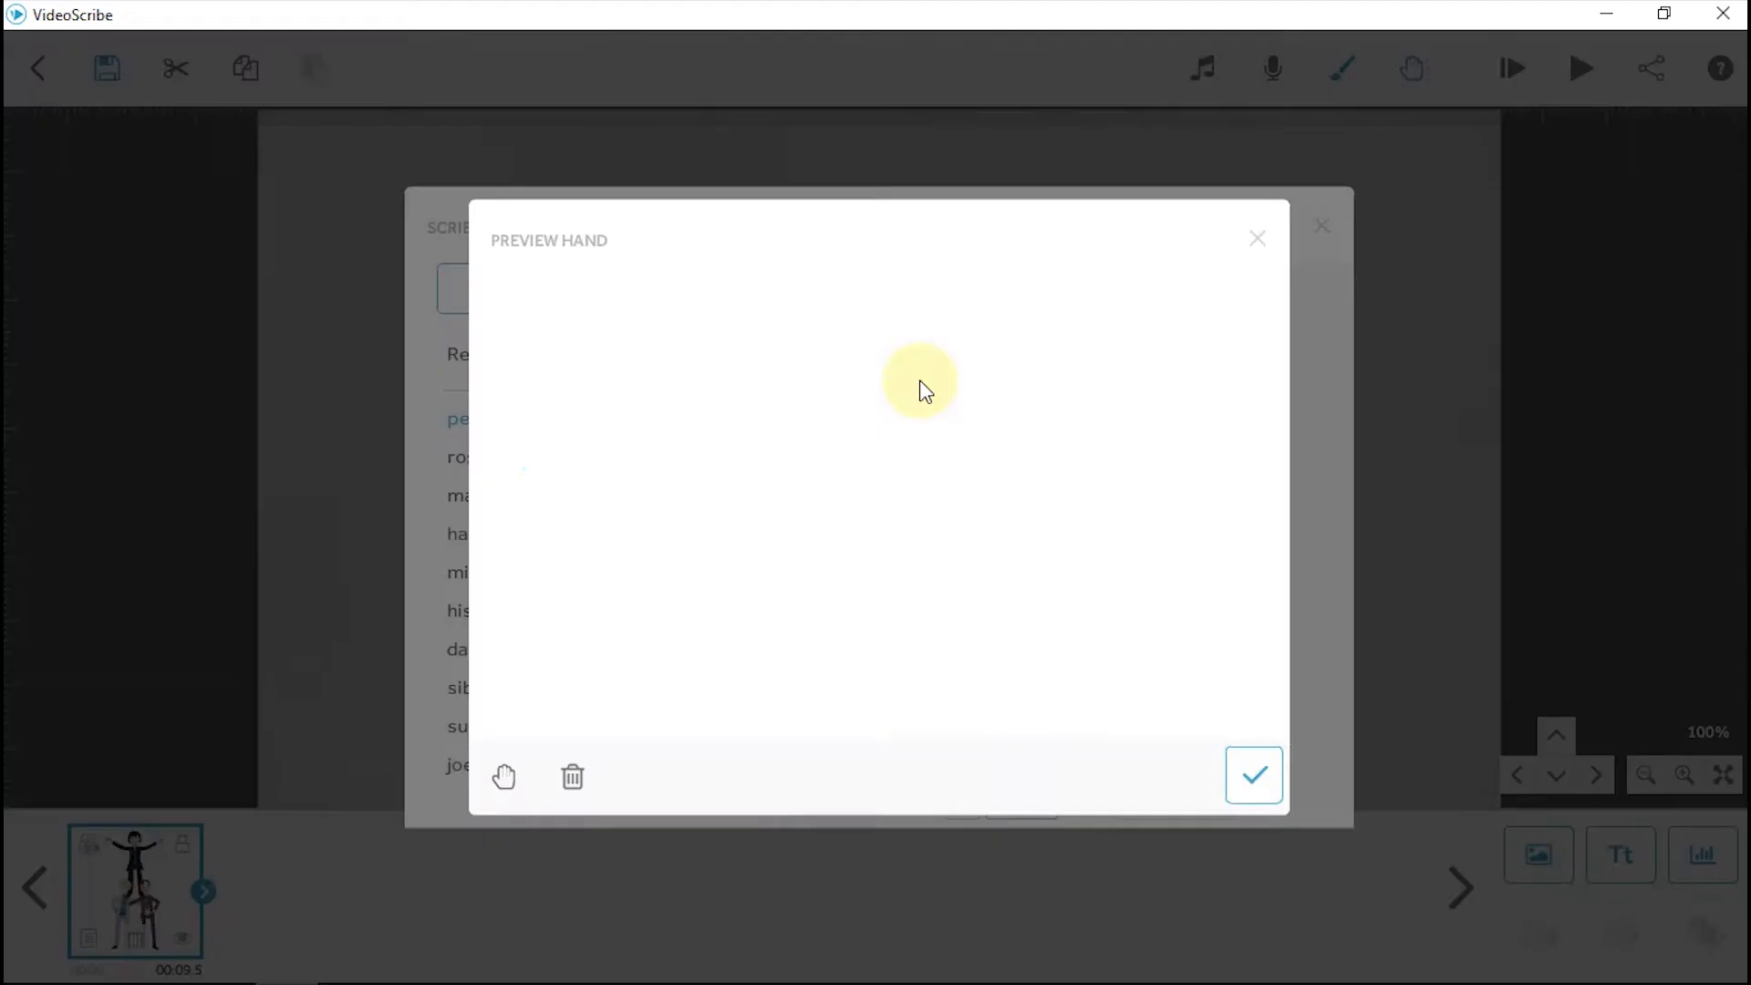
{"action": "left_click", "coordinate": [1249, 778]}
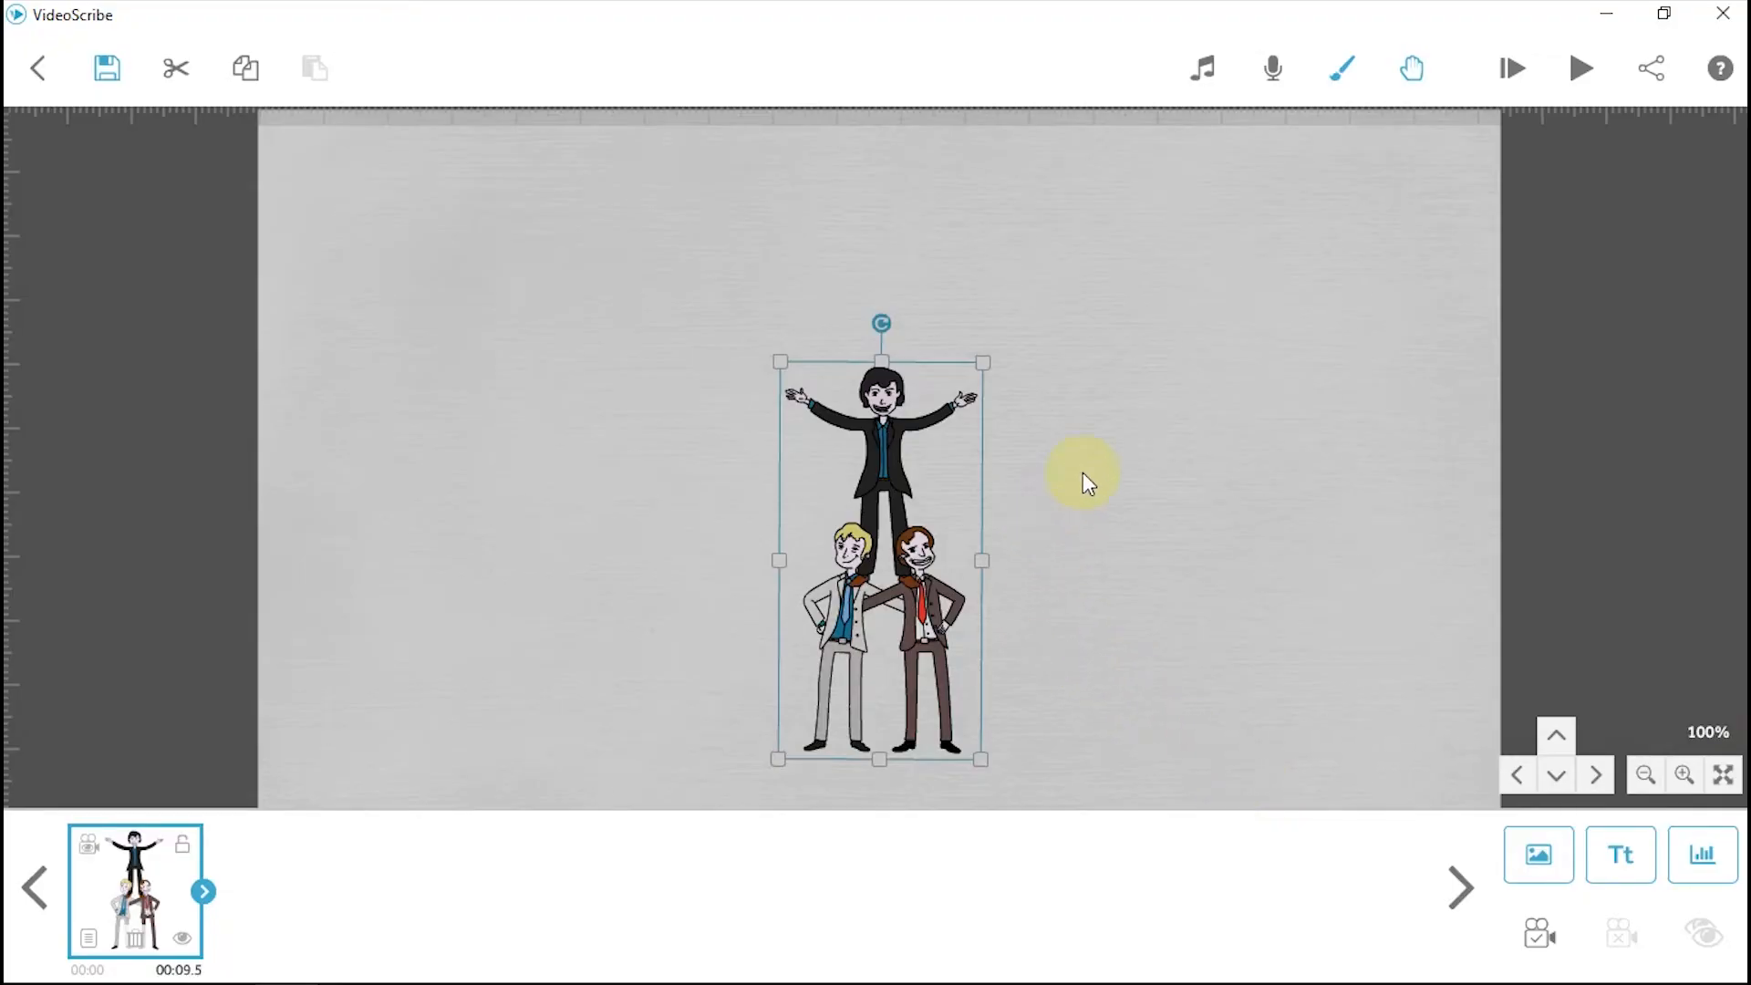
Play a preview of the three-men picture being drawn.
{"action": "left_click", "coordinate": [1581, 67]}
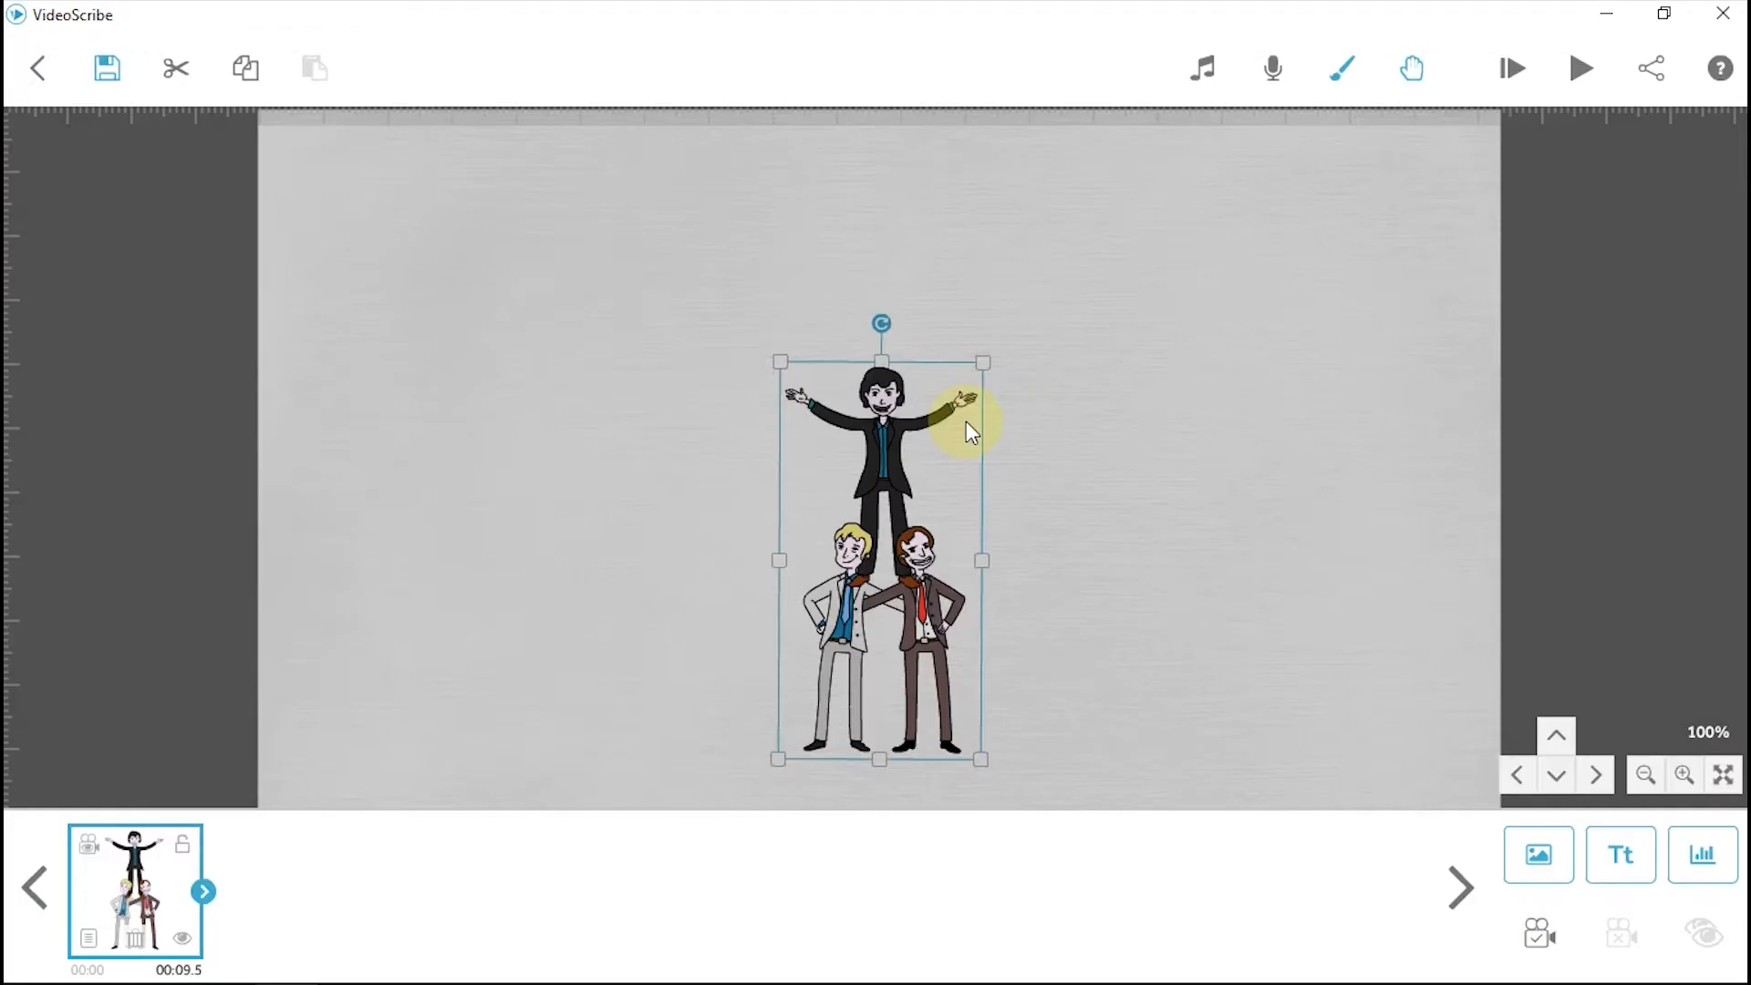
{"action": "left_click", "coordinate": [1576, 70]}
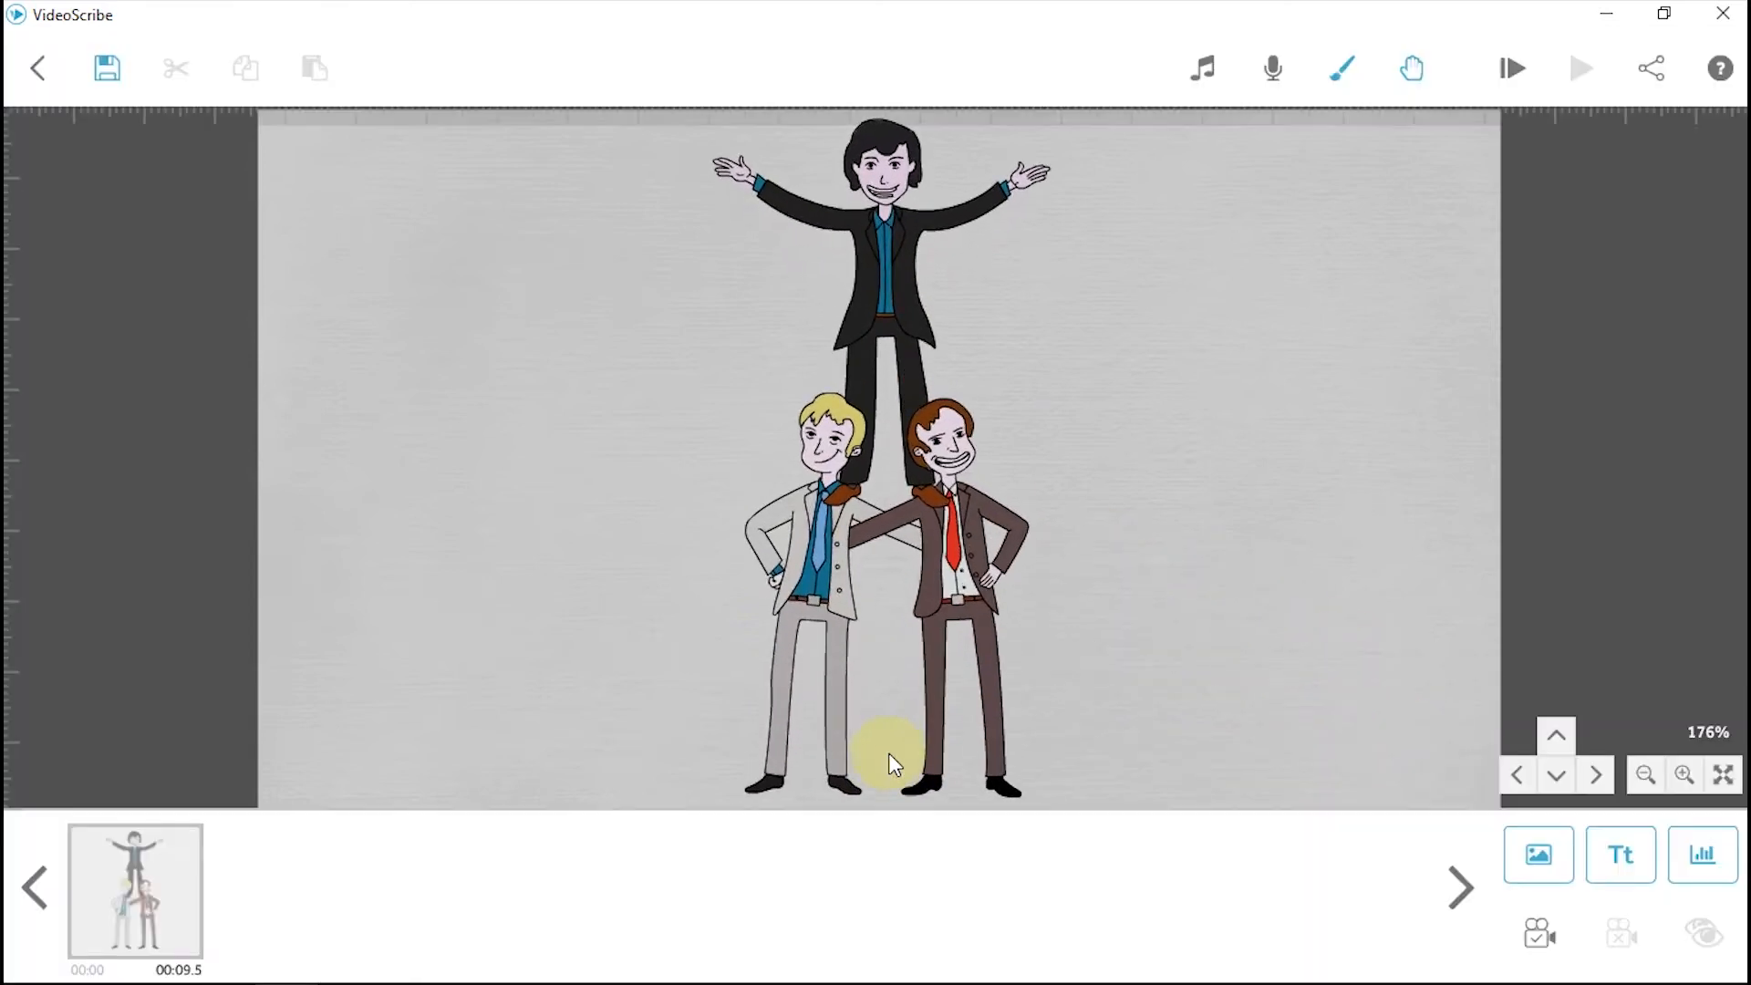
Set the three-men picture's Animate time to 4.0 s.
{"action": "left_click", "coordinate": [141, 919]}
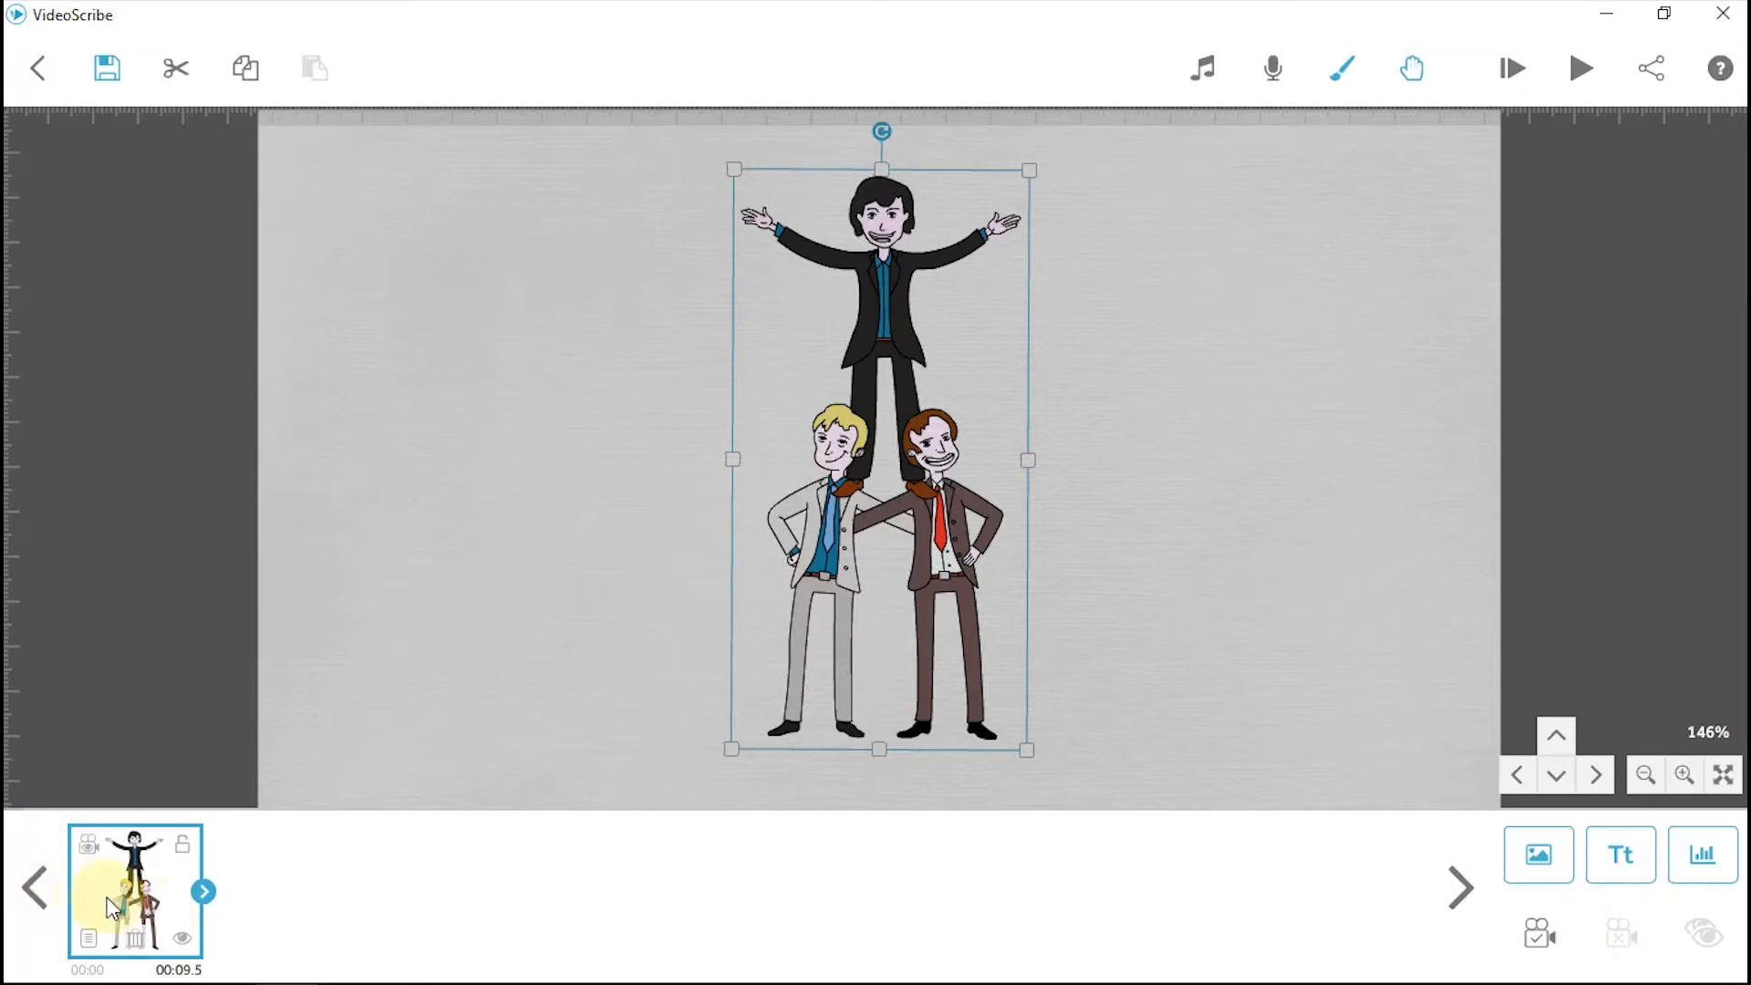
{"action": "left_click", "coordinate": [203, 891]}
{"action": "left_click", "coordinate": [234, 926]}
{"action": "left_click", "coordinate": [233, 926]}
{"action": "left_click", "coordinate": [233, 926]}
{"action": "left_click", "coordinate": [234, 925]}
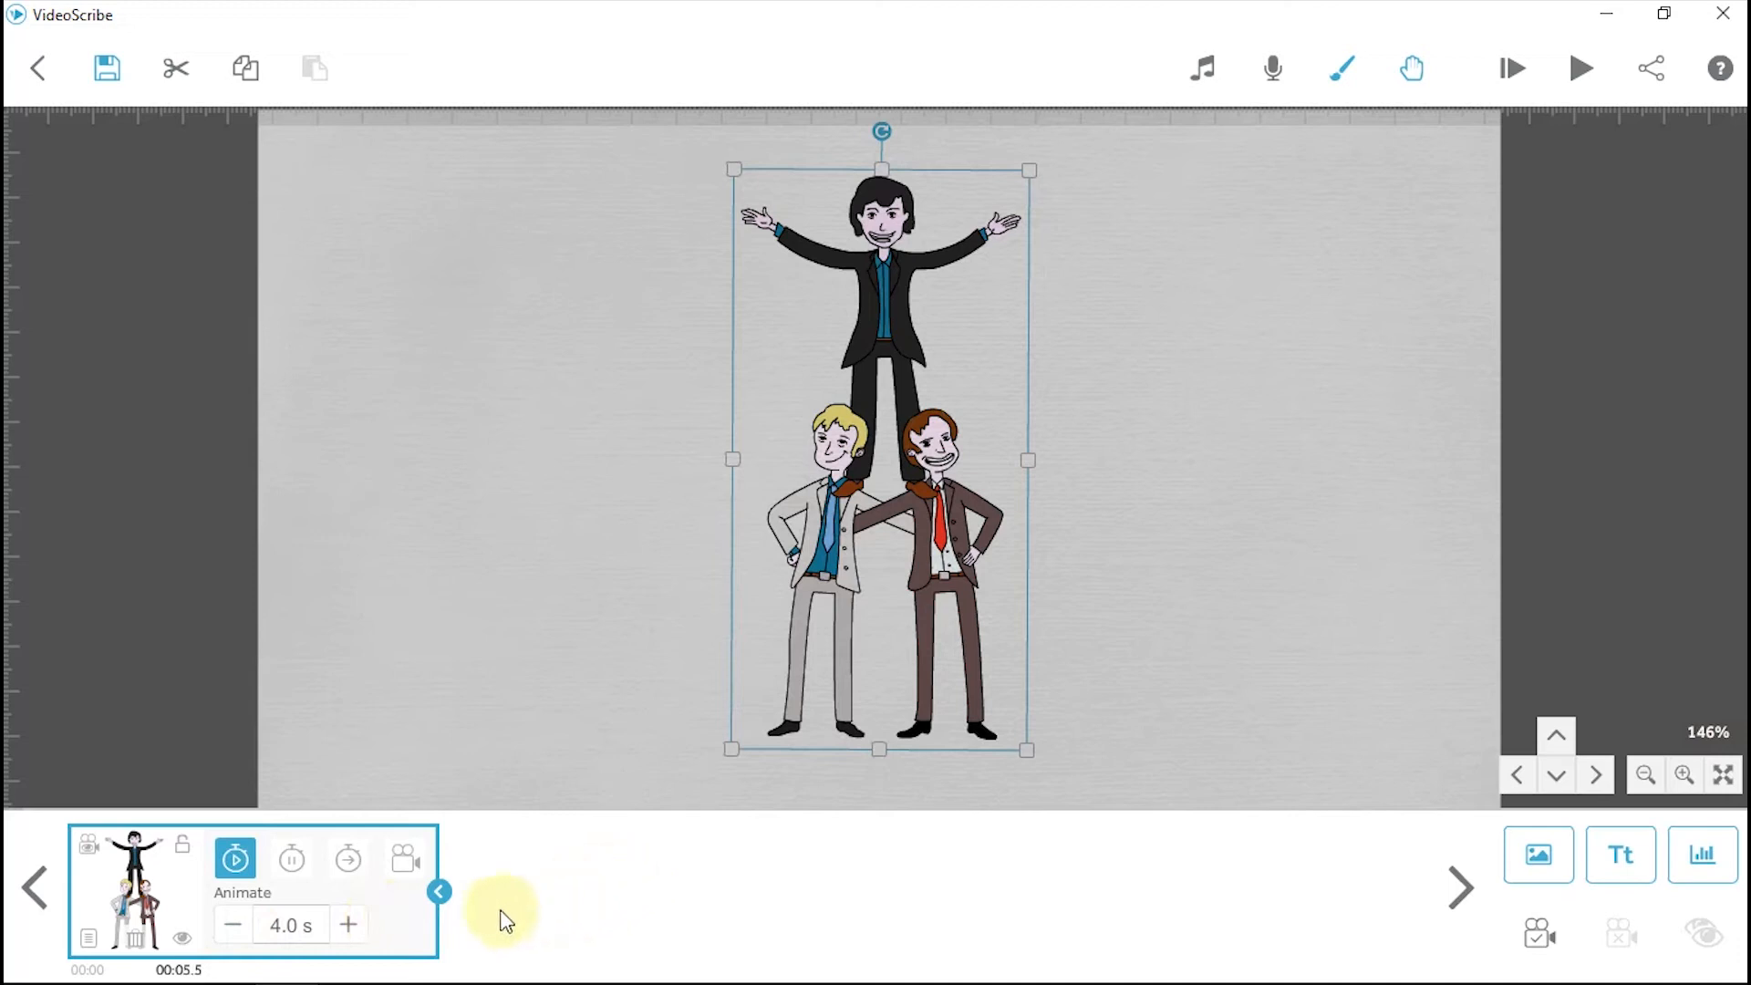
{"action": "left_click", "coordinate": [436, 902]}
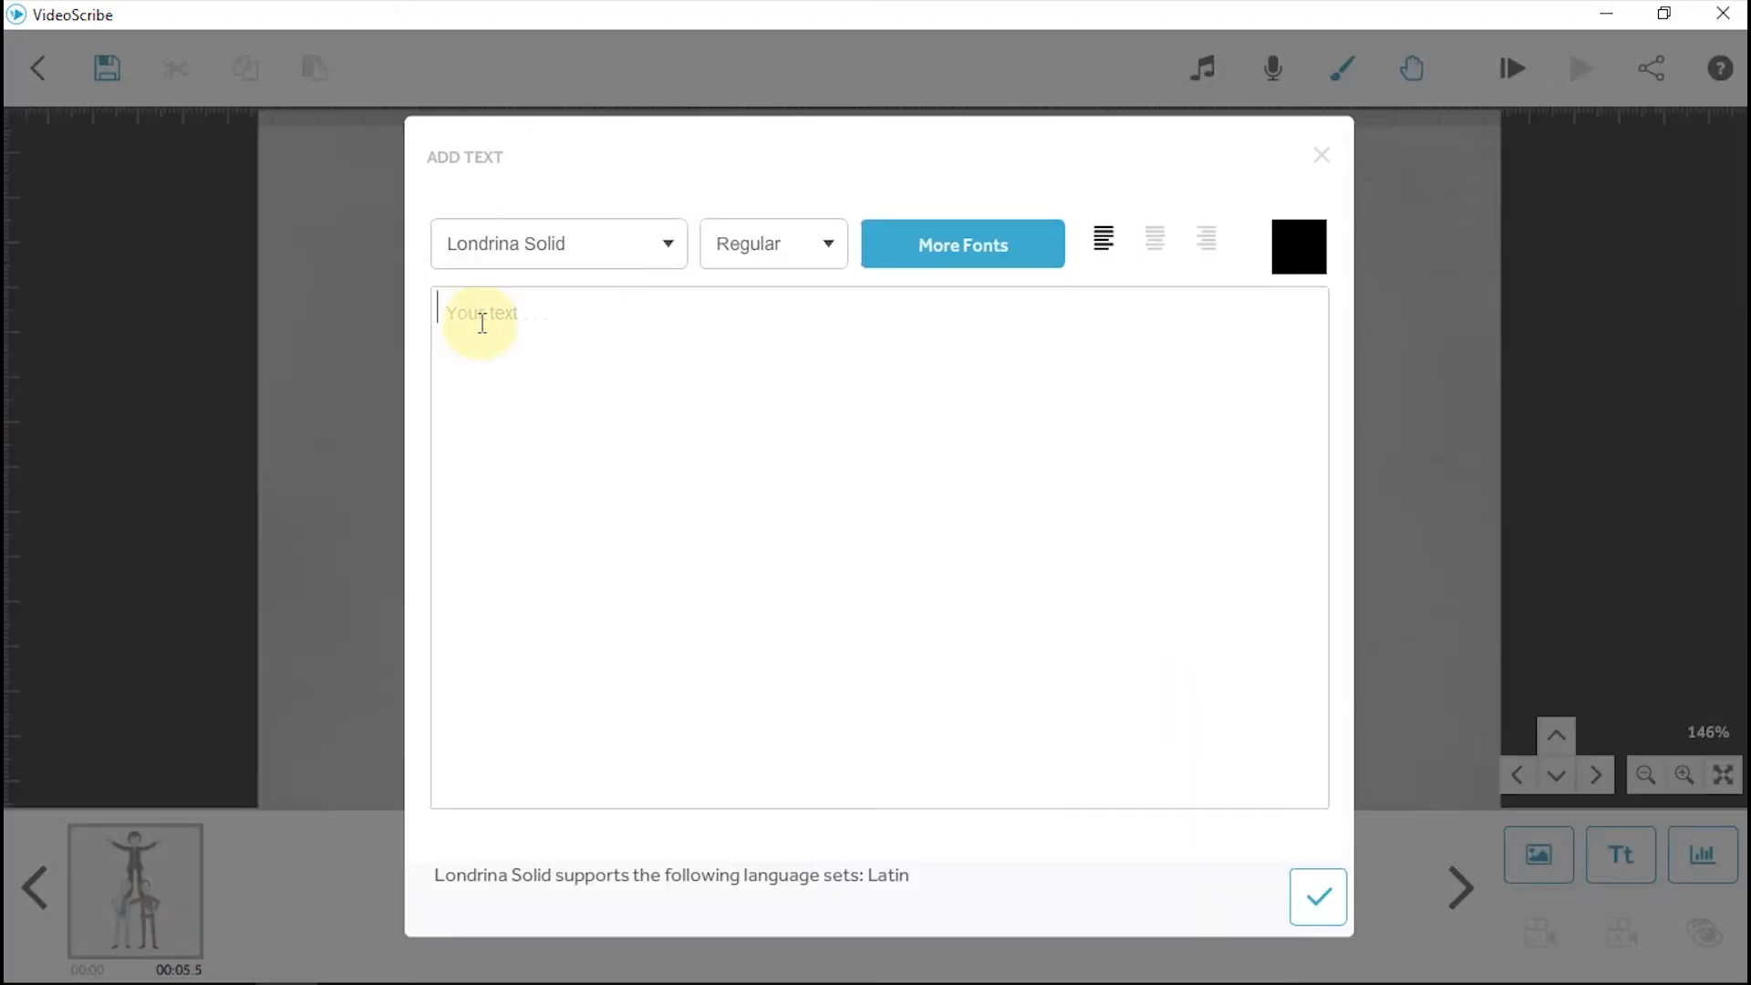
Add the text "Hello World" in black Londrina Solid Regular, aligned left.
{"action": "type", "text": "ld"}
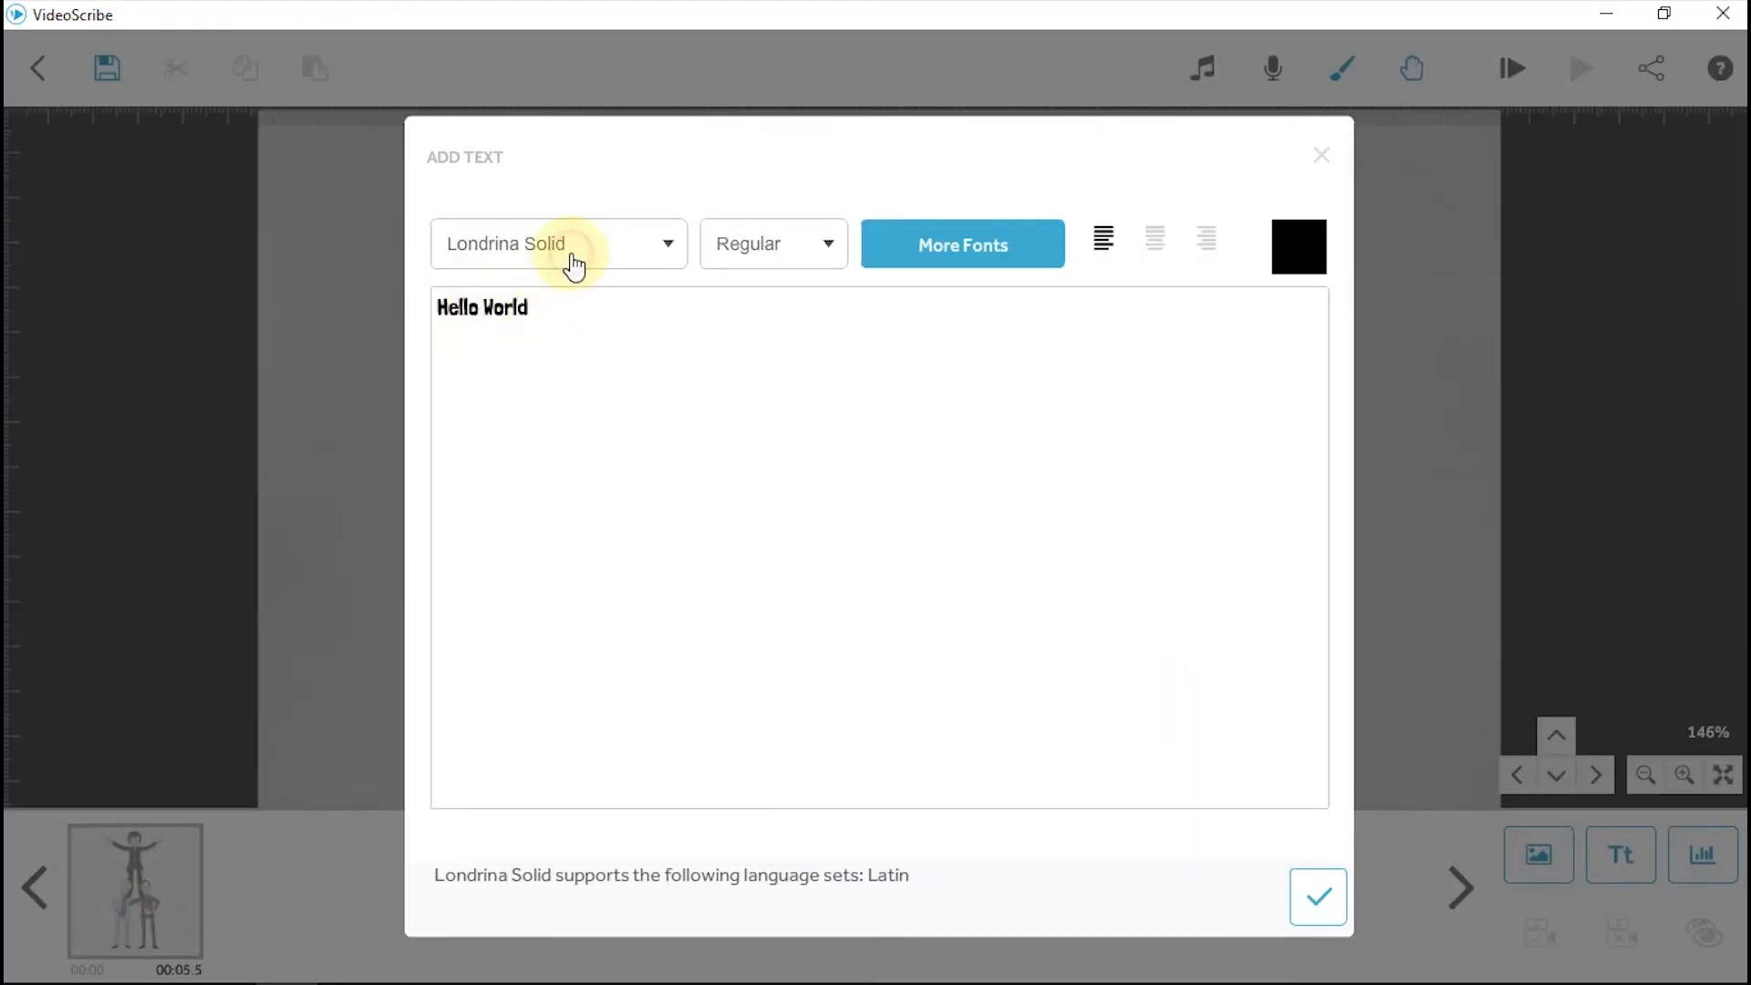
{"action": "left_click", "coordinate": [575, 266]}
{"action": "scroll", "coordinate": [508, 559], "scroll_direction": "down", "scroll_amount": 3}
{"action": "left_click", "coordinate": [801, 498]}
{"action": "left_click", "coordinate": [789, 258]}
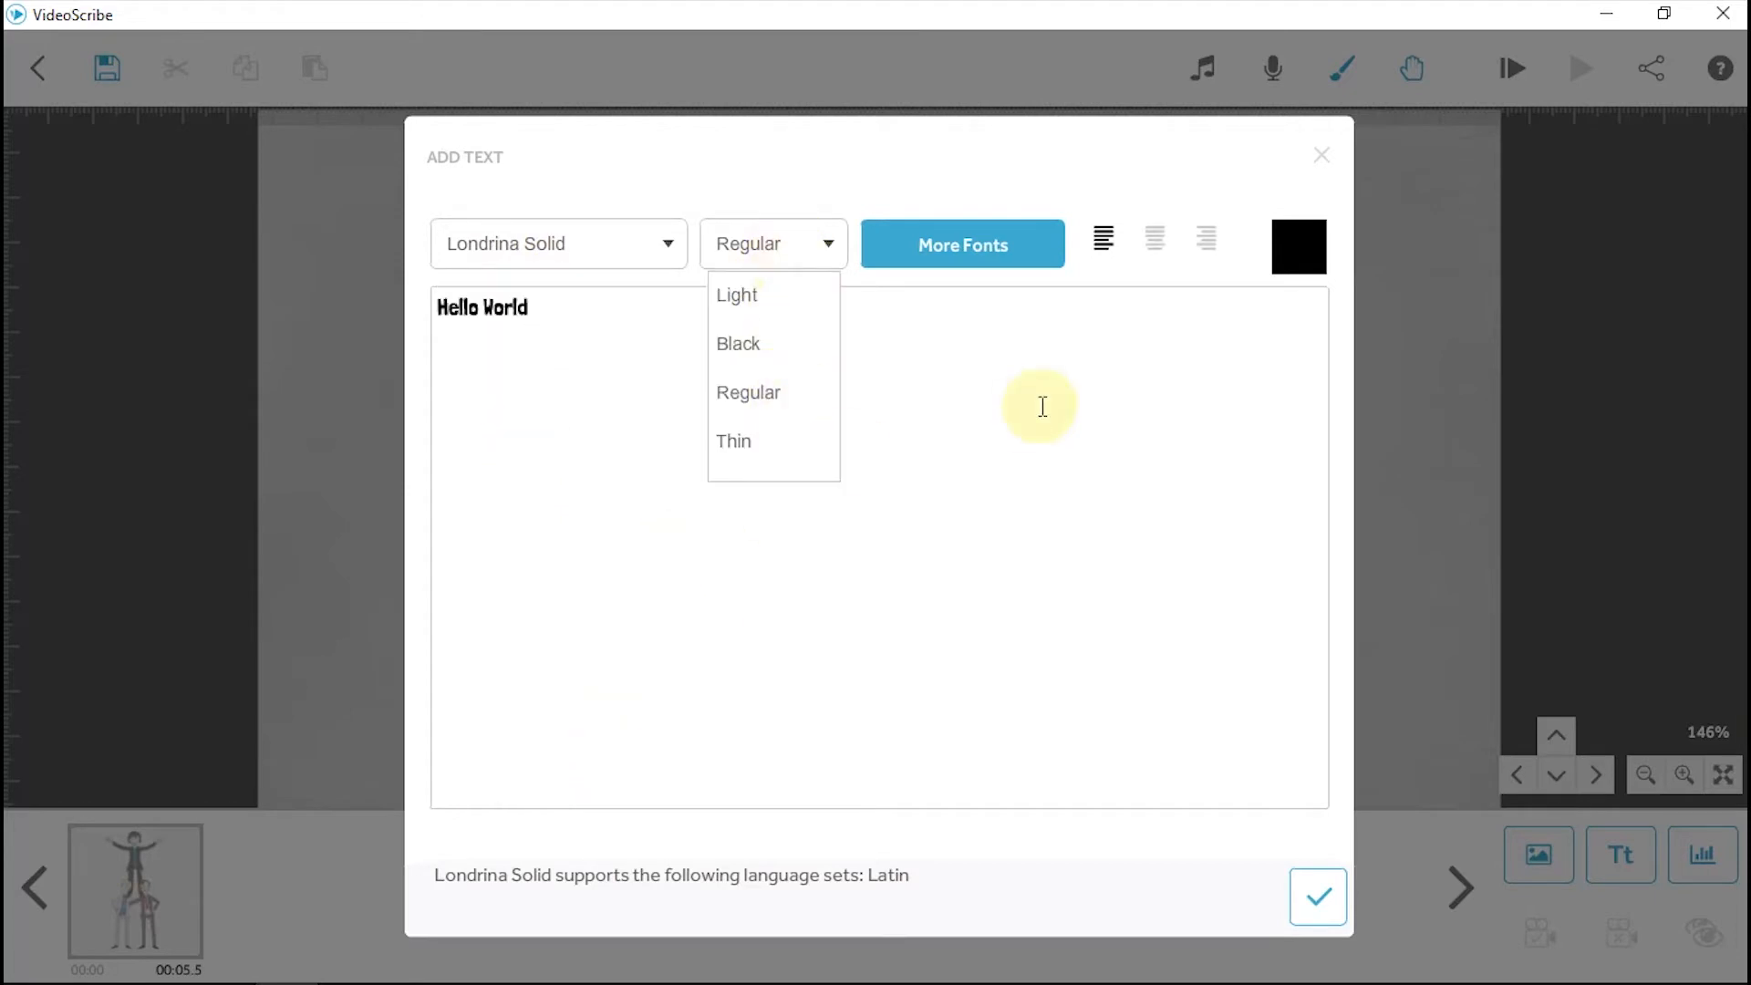
{"action": "left_click", "coordinate": [1043, 406]}
{"action": "left_click", "coordinate": [1313, 244]}
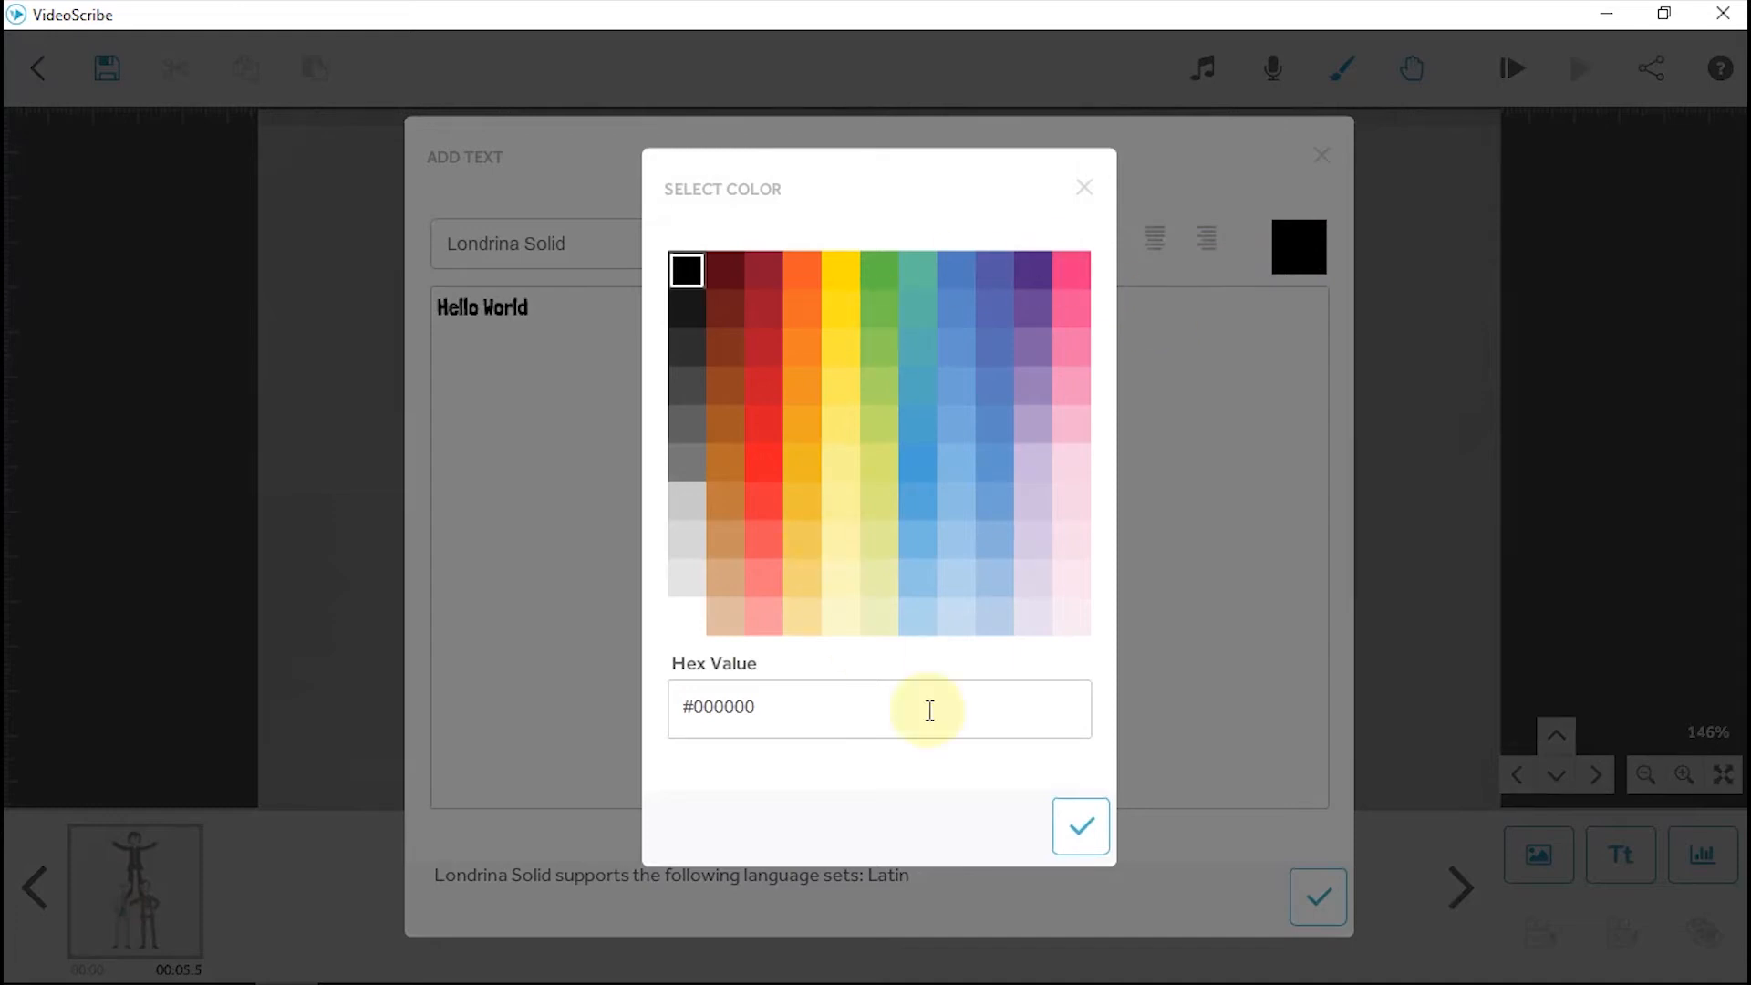
{"action": "left_click", "coordinate": [1080, 826]}
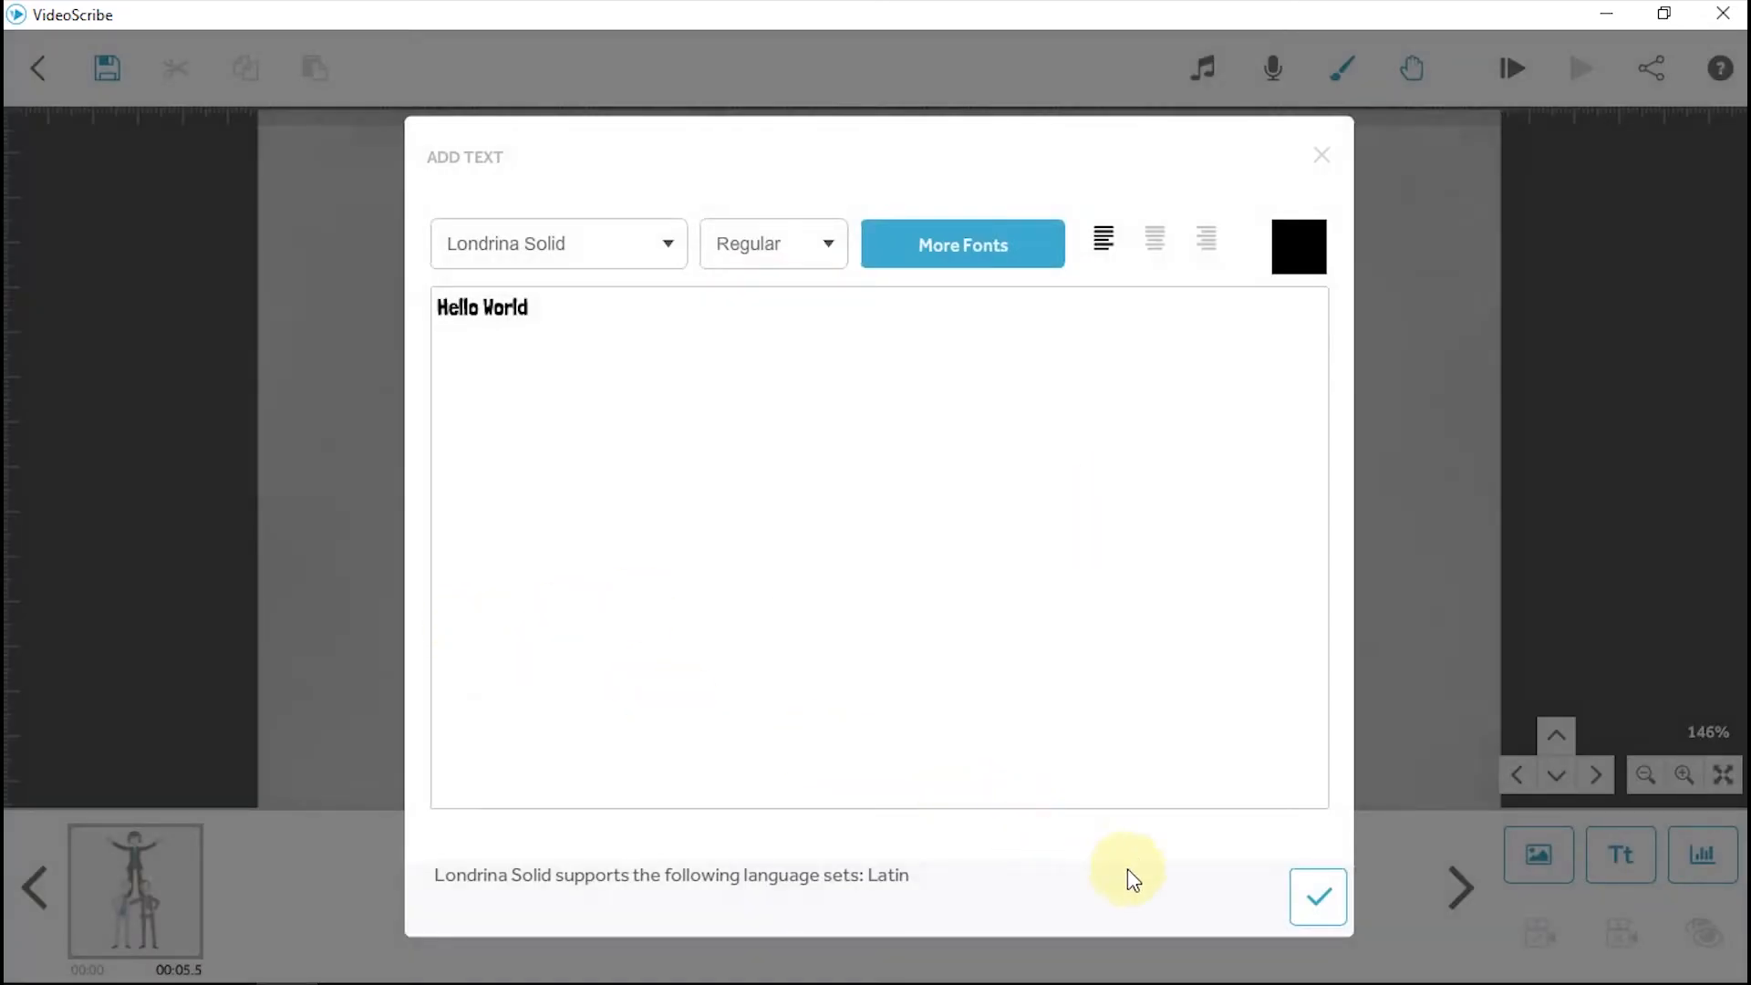
{"action": "left_click", "coordinate": [1299, 902]}
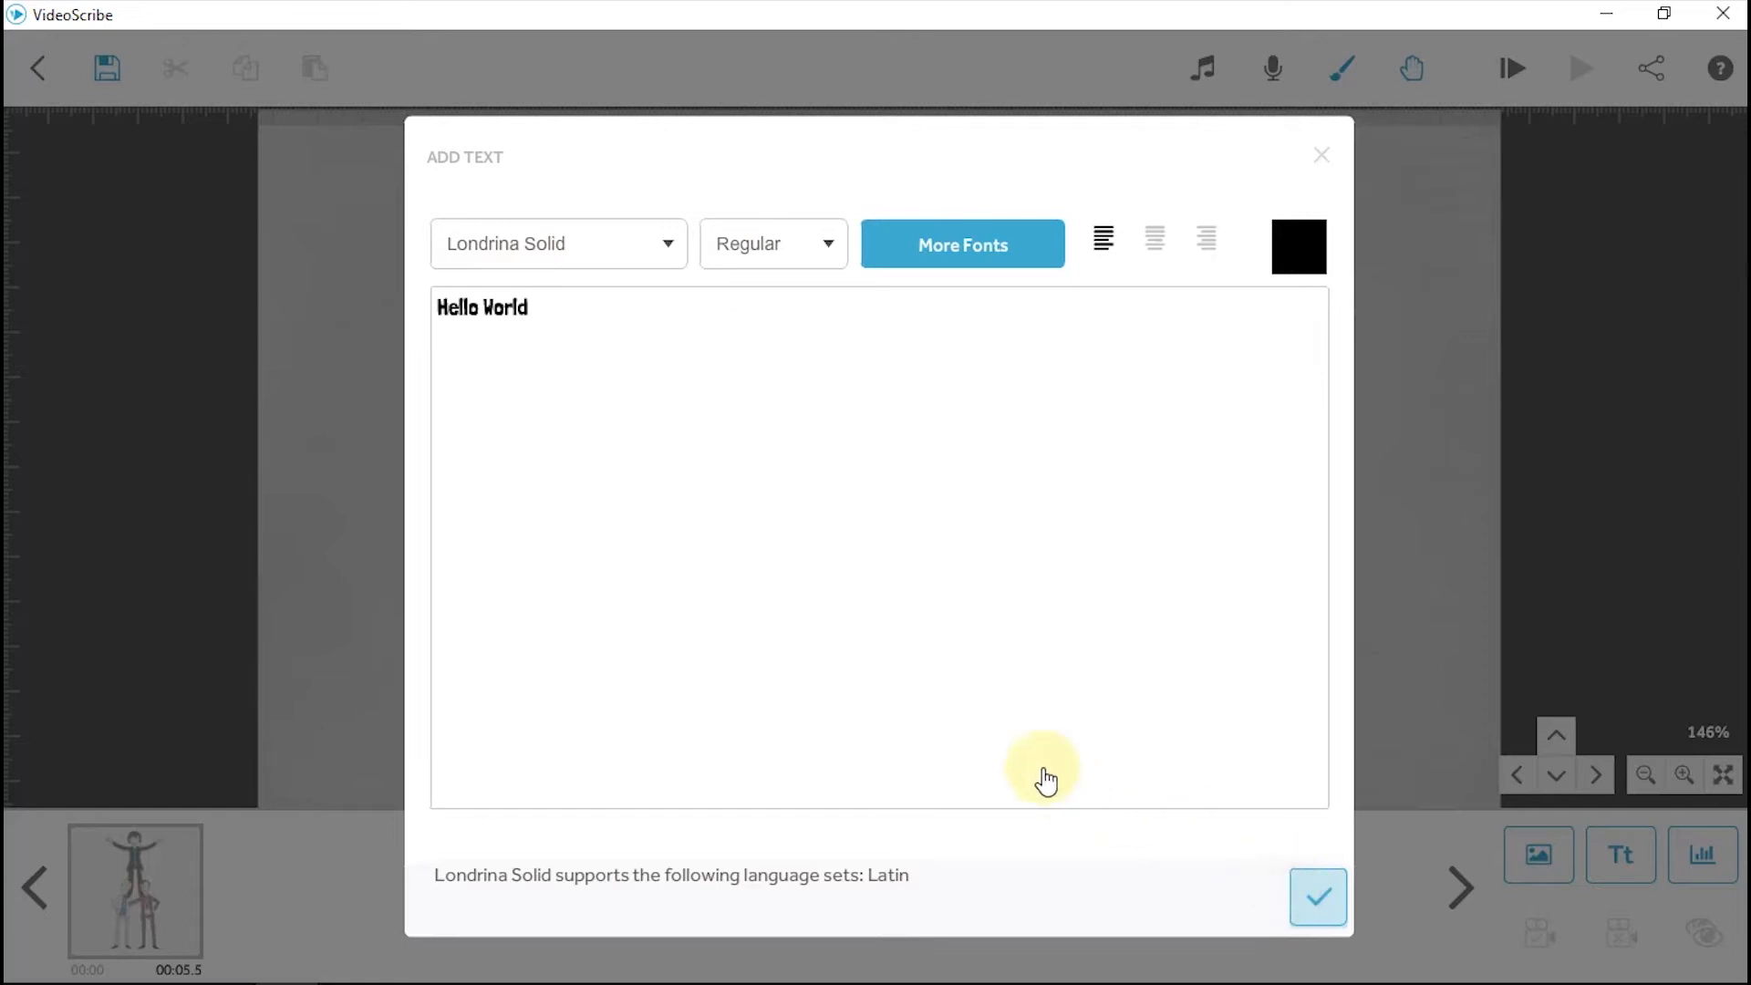
Place the "Hello World" text just above the top man's head and enlarge it.
{"action": "left_click_drag", "start_coordinate": [941, 280], "coordinate": [939, 255]}
{"action": "left_click_drag", "start_coordinate": [1036, 292], "coordinate": [1087, 335]}
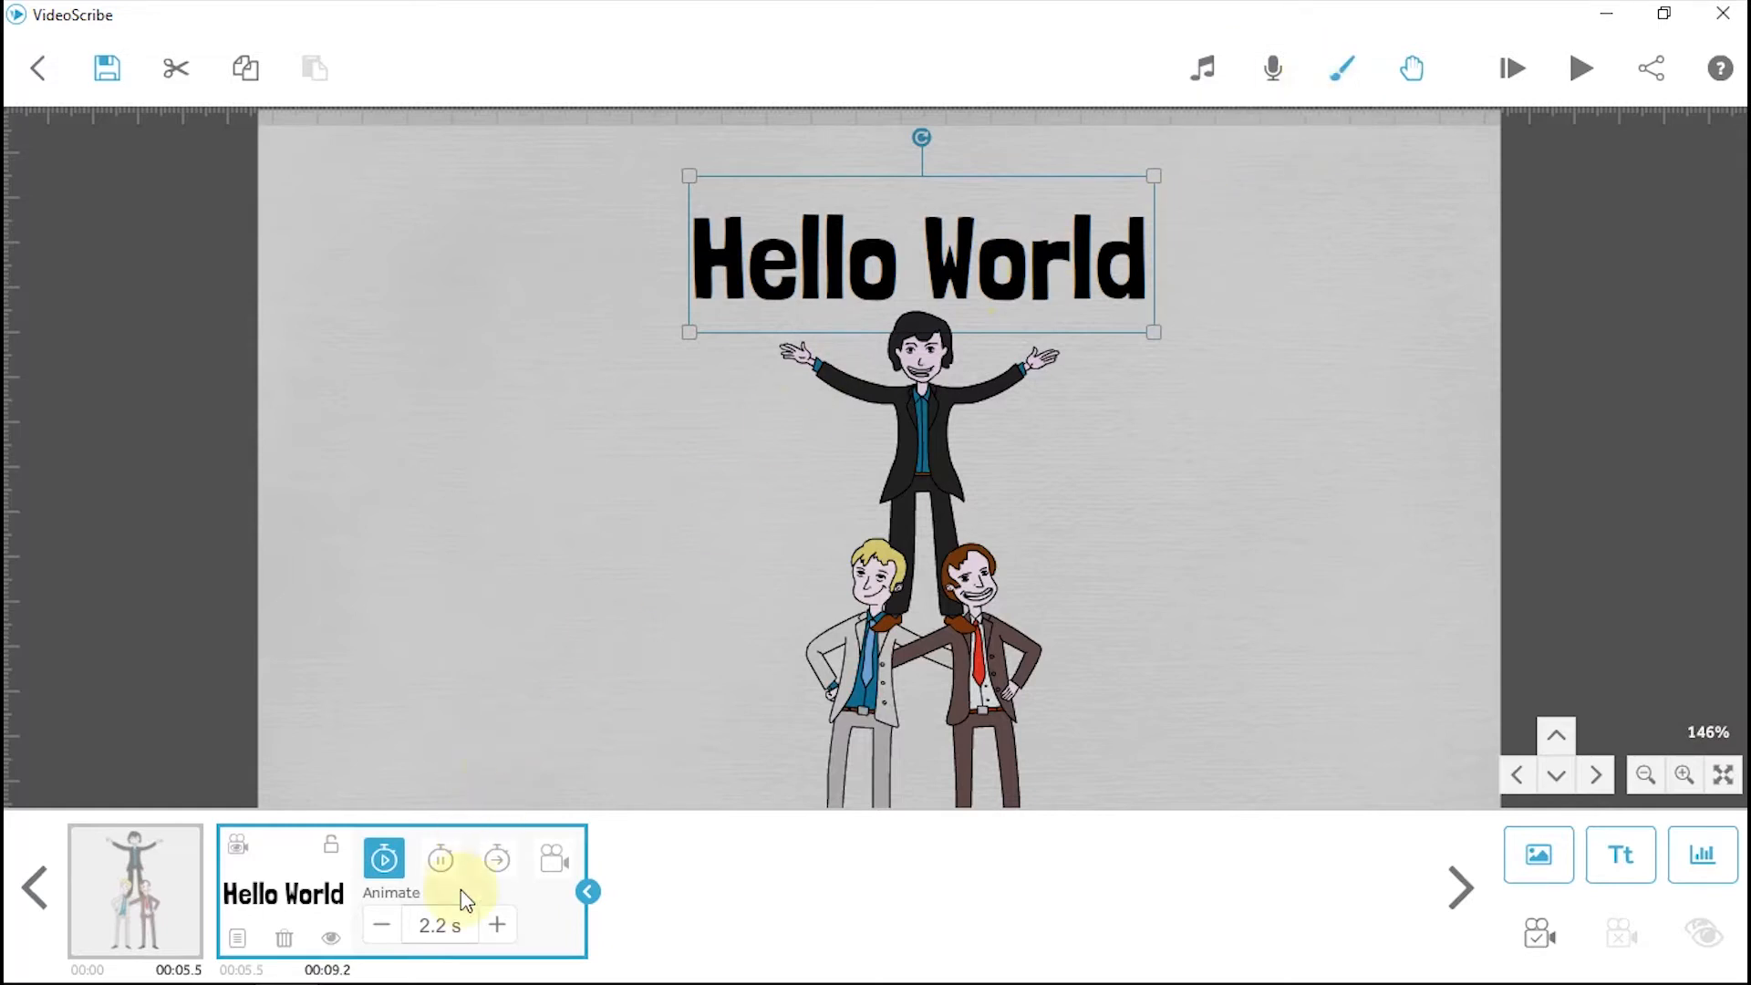
{"action": "left_click", "coordinate": [497, 858]}
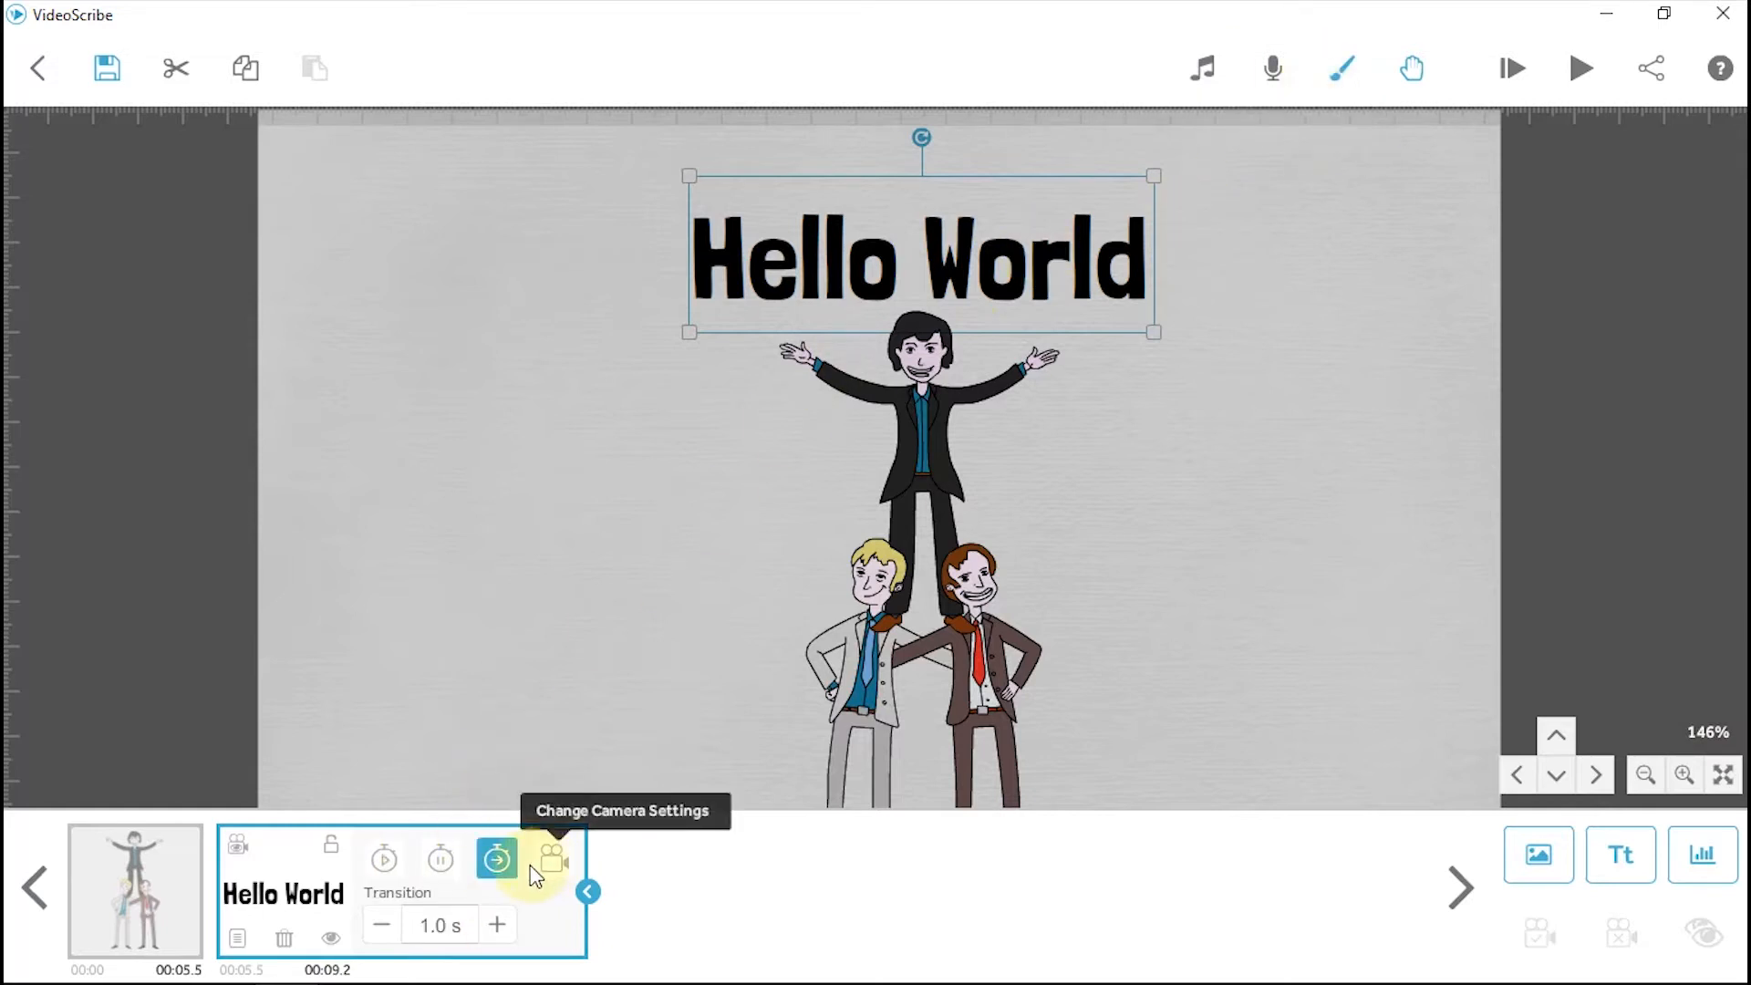
{"action": "left_click", "coordinate": [383, 860]}
{"action": "left_click", "coordinate": [1128, 424]}
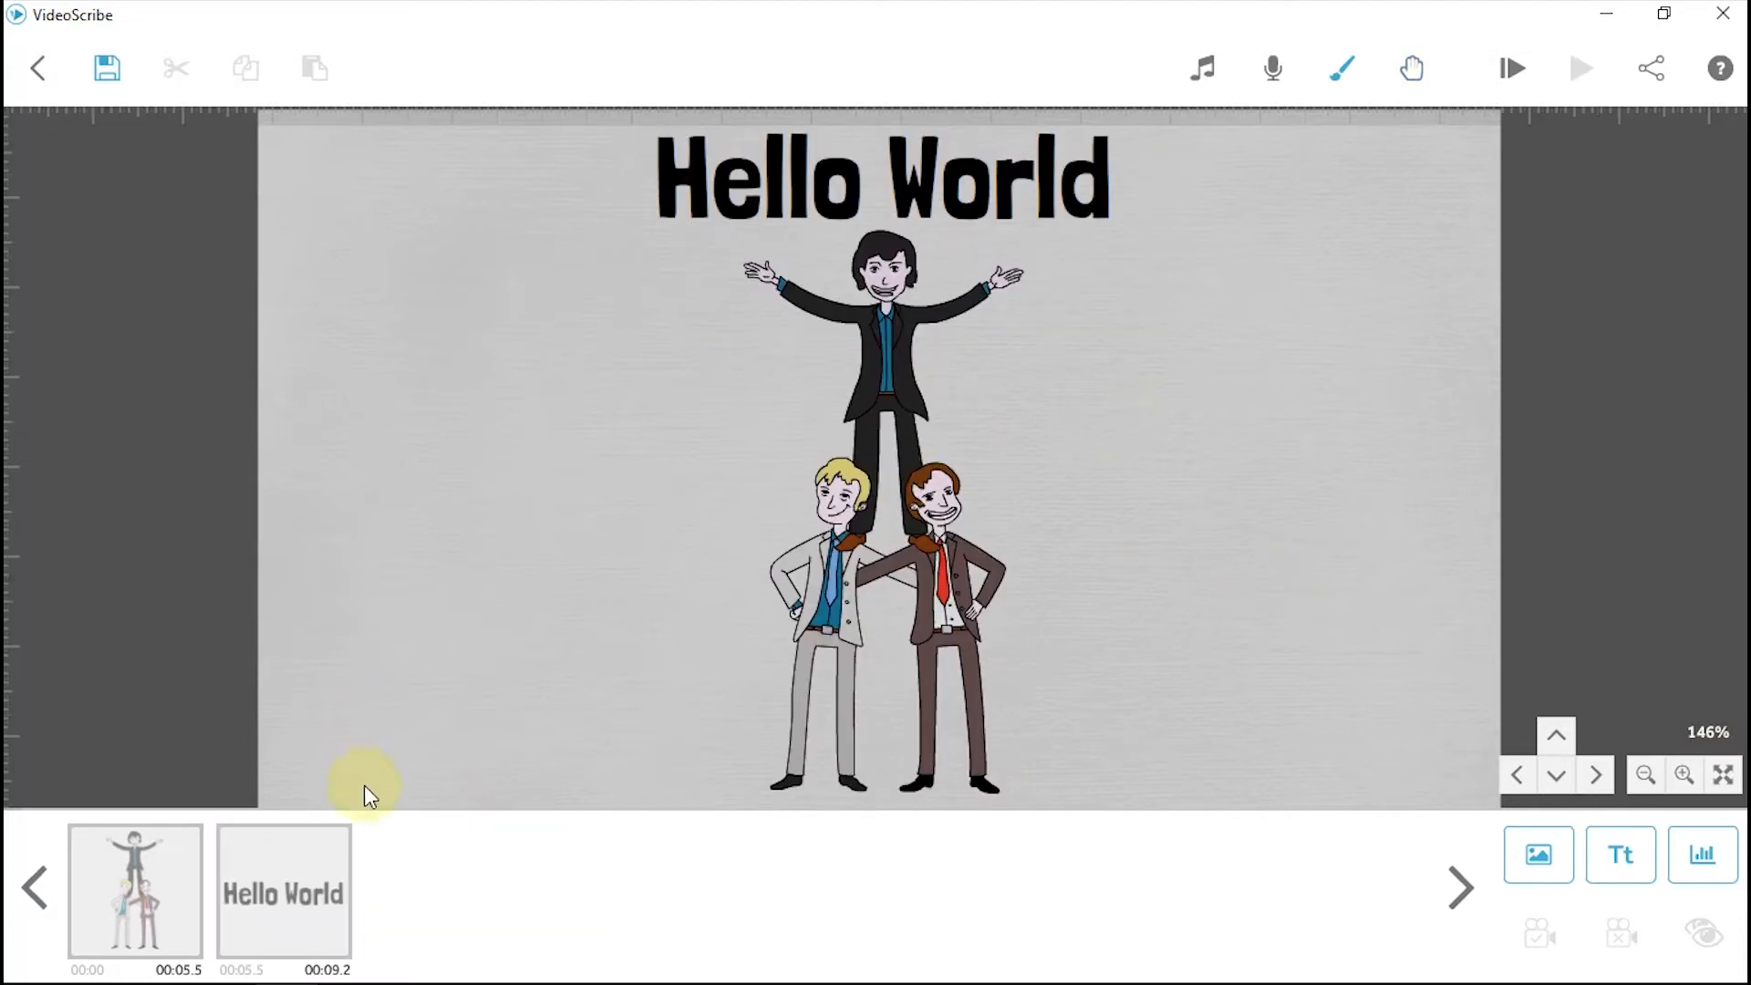
{"action": "left_click", "coordinate": [310, 889]}
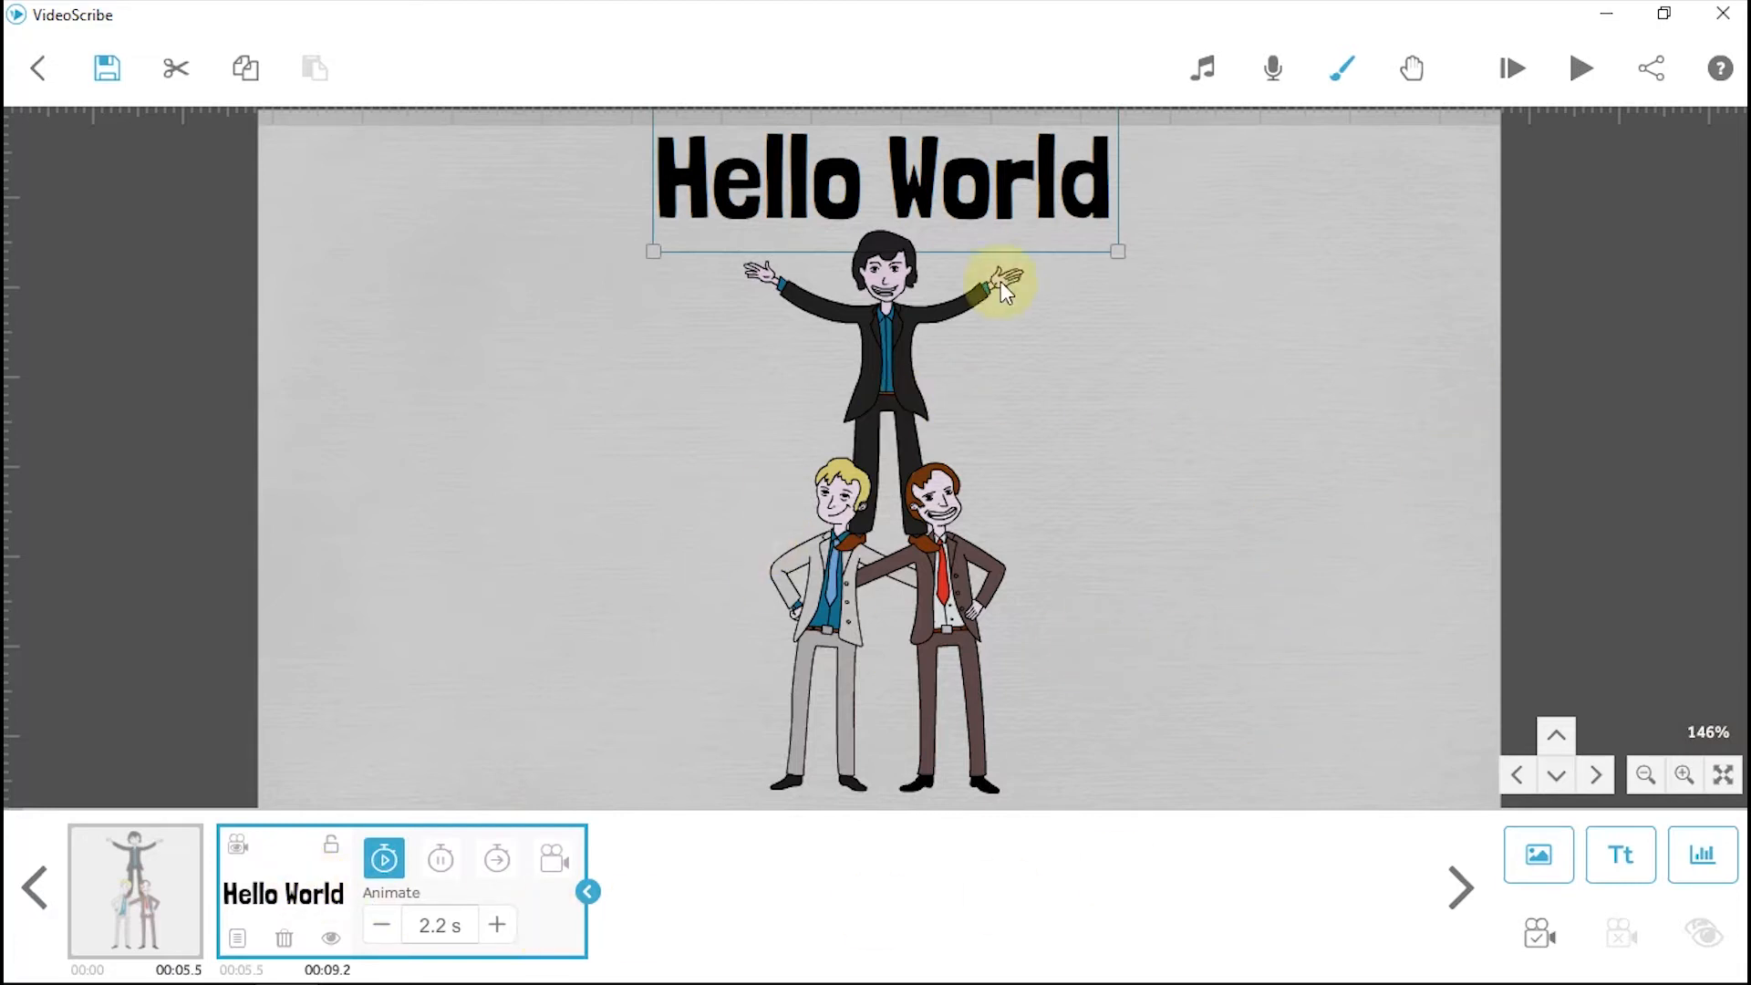
{"action": "left_click", "coordinate": [1204, 873]}
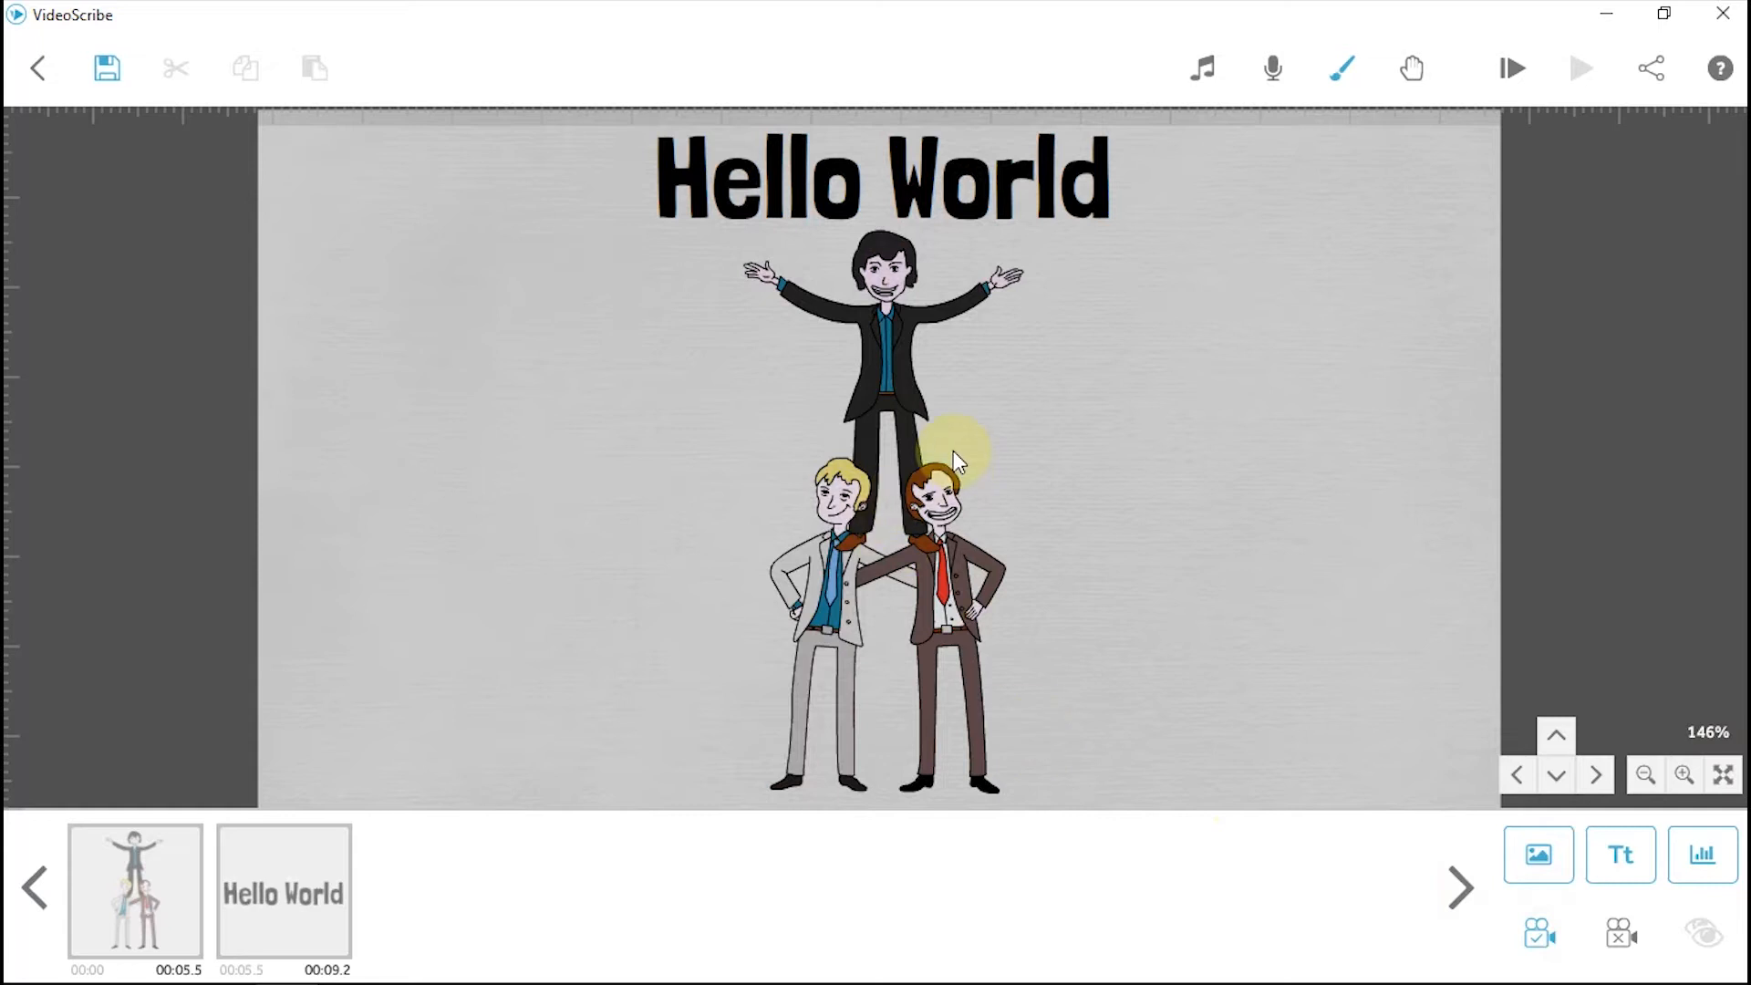
Add the text "How to create whiteboard animation" in dark red Londrina Solid Regular on an empty canvas area and move it up.
{"action": "left_click_drag", "start_coordinate": [1168, 423], "coordinate": [254, 420]}
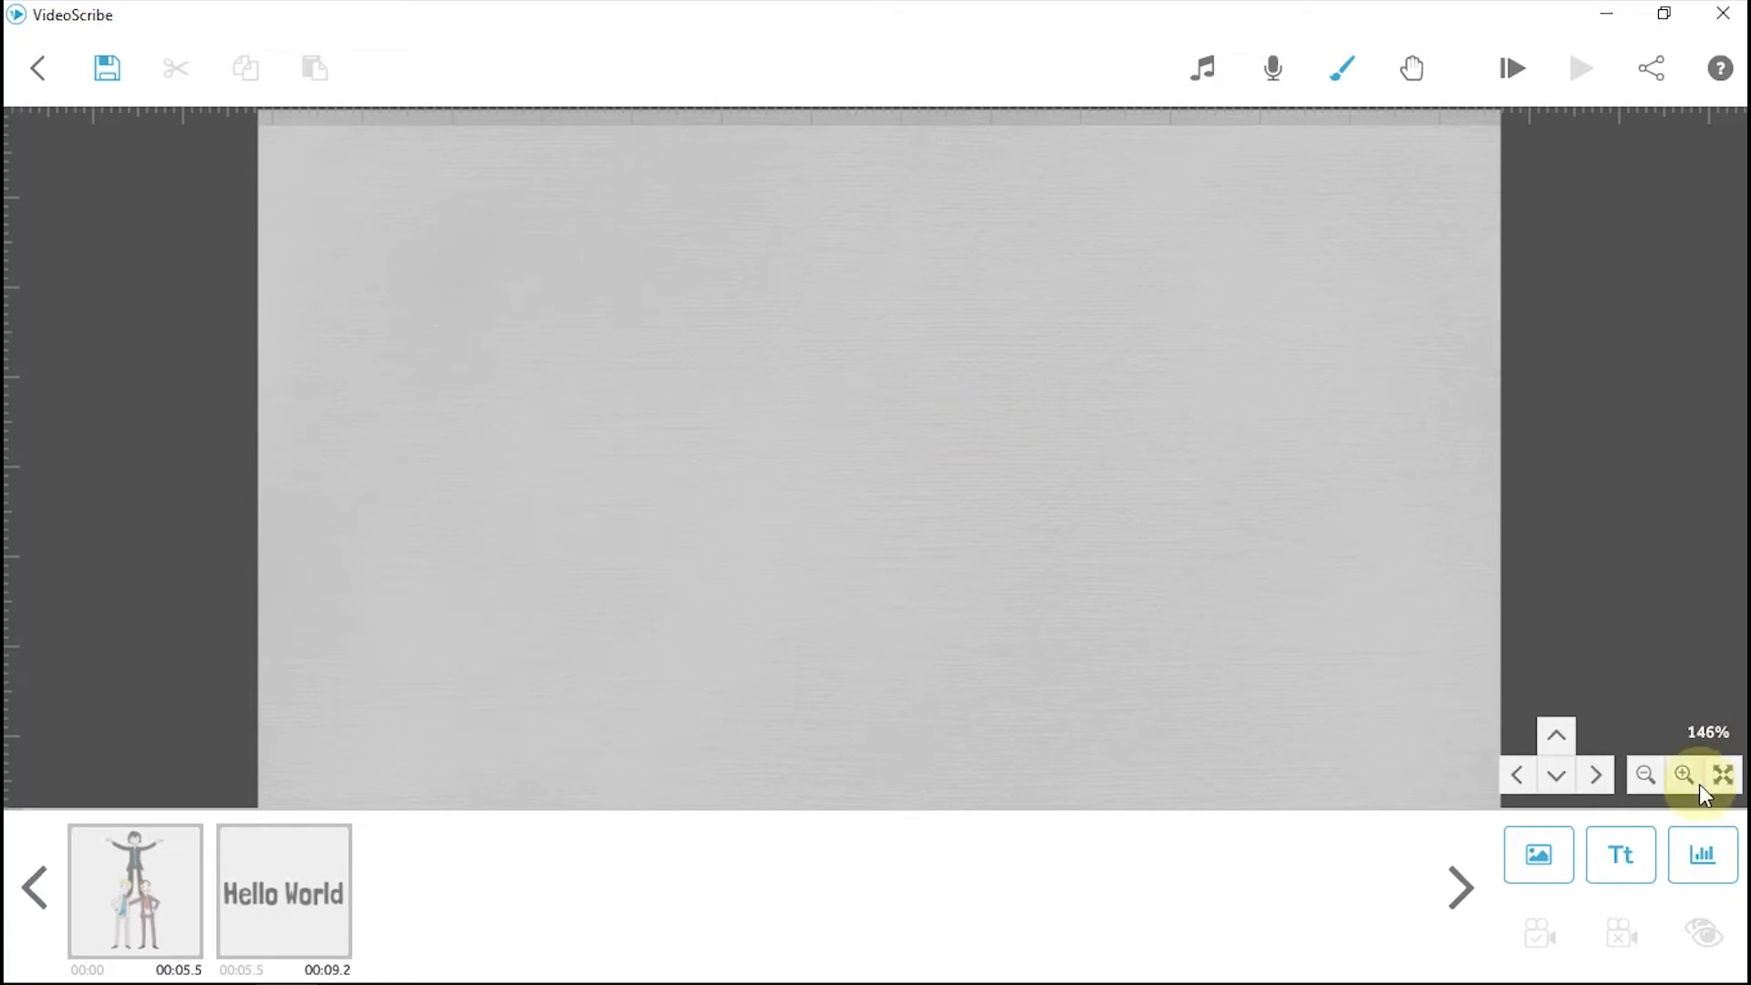
{"action": "left_click", "coordinate": [1622, 877]}
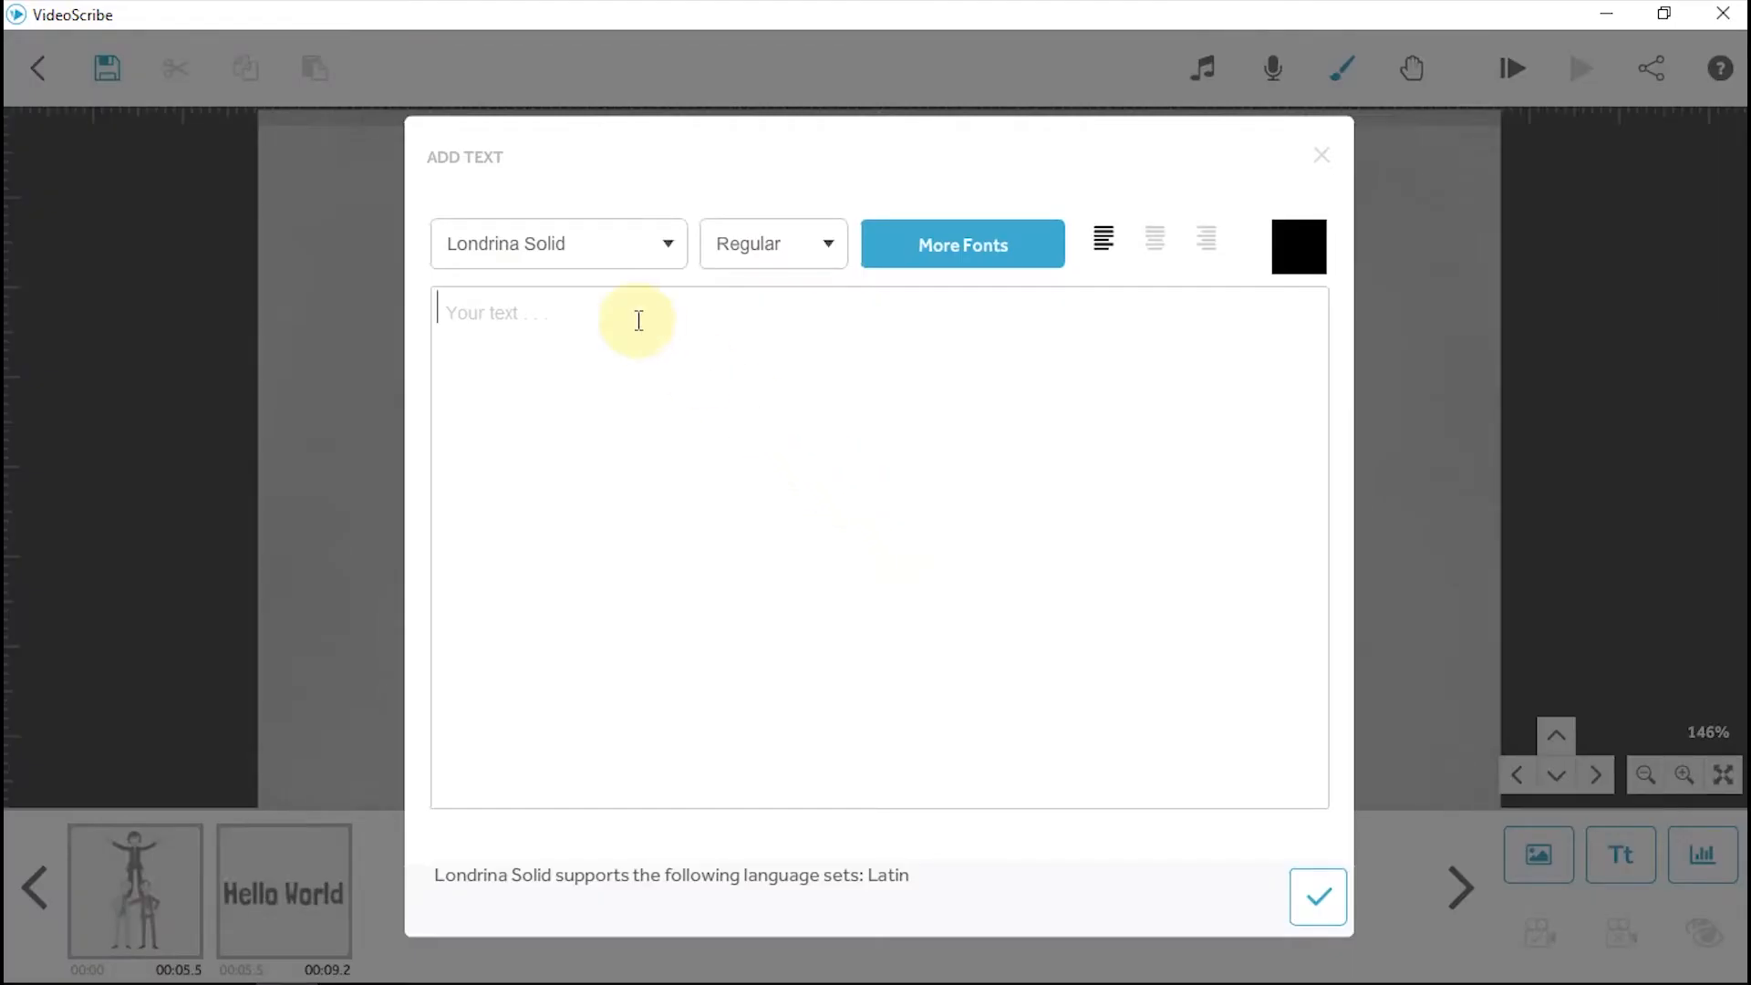
{"action": "type", "text": "How to create whiteboard"}
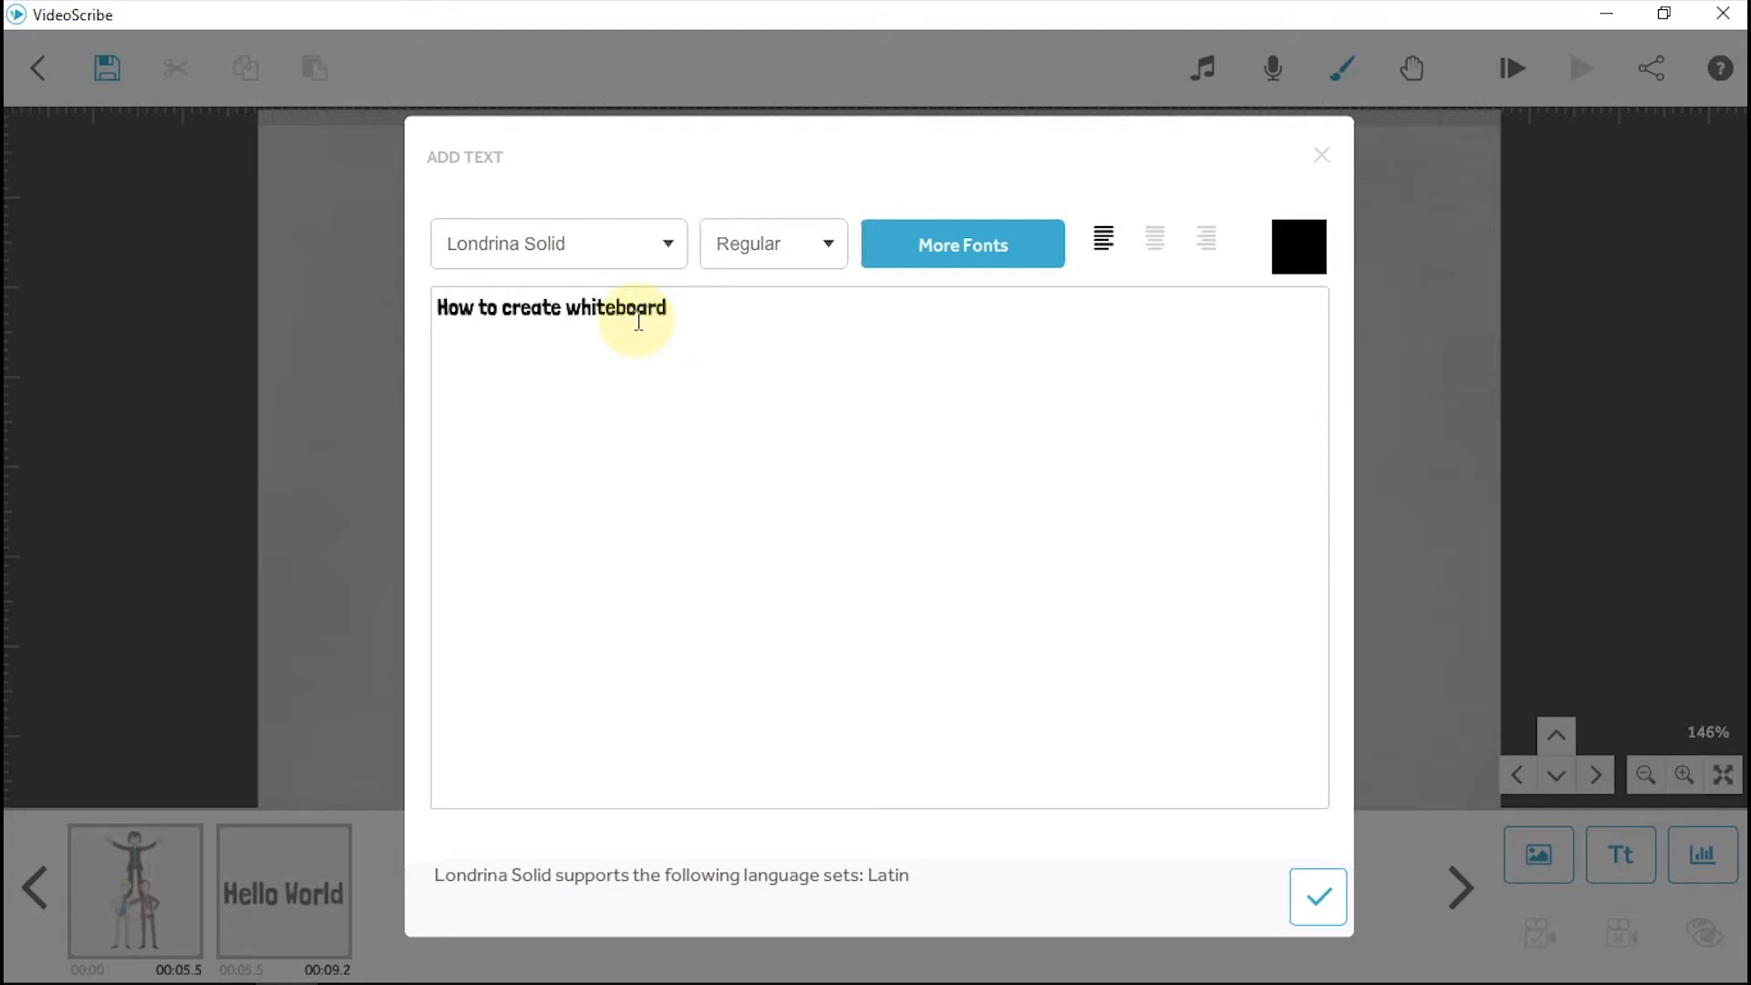
{"action": "type", "text": "nimation"}
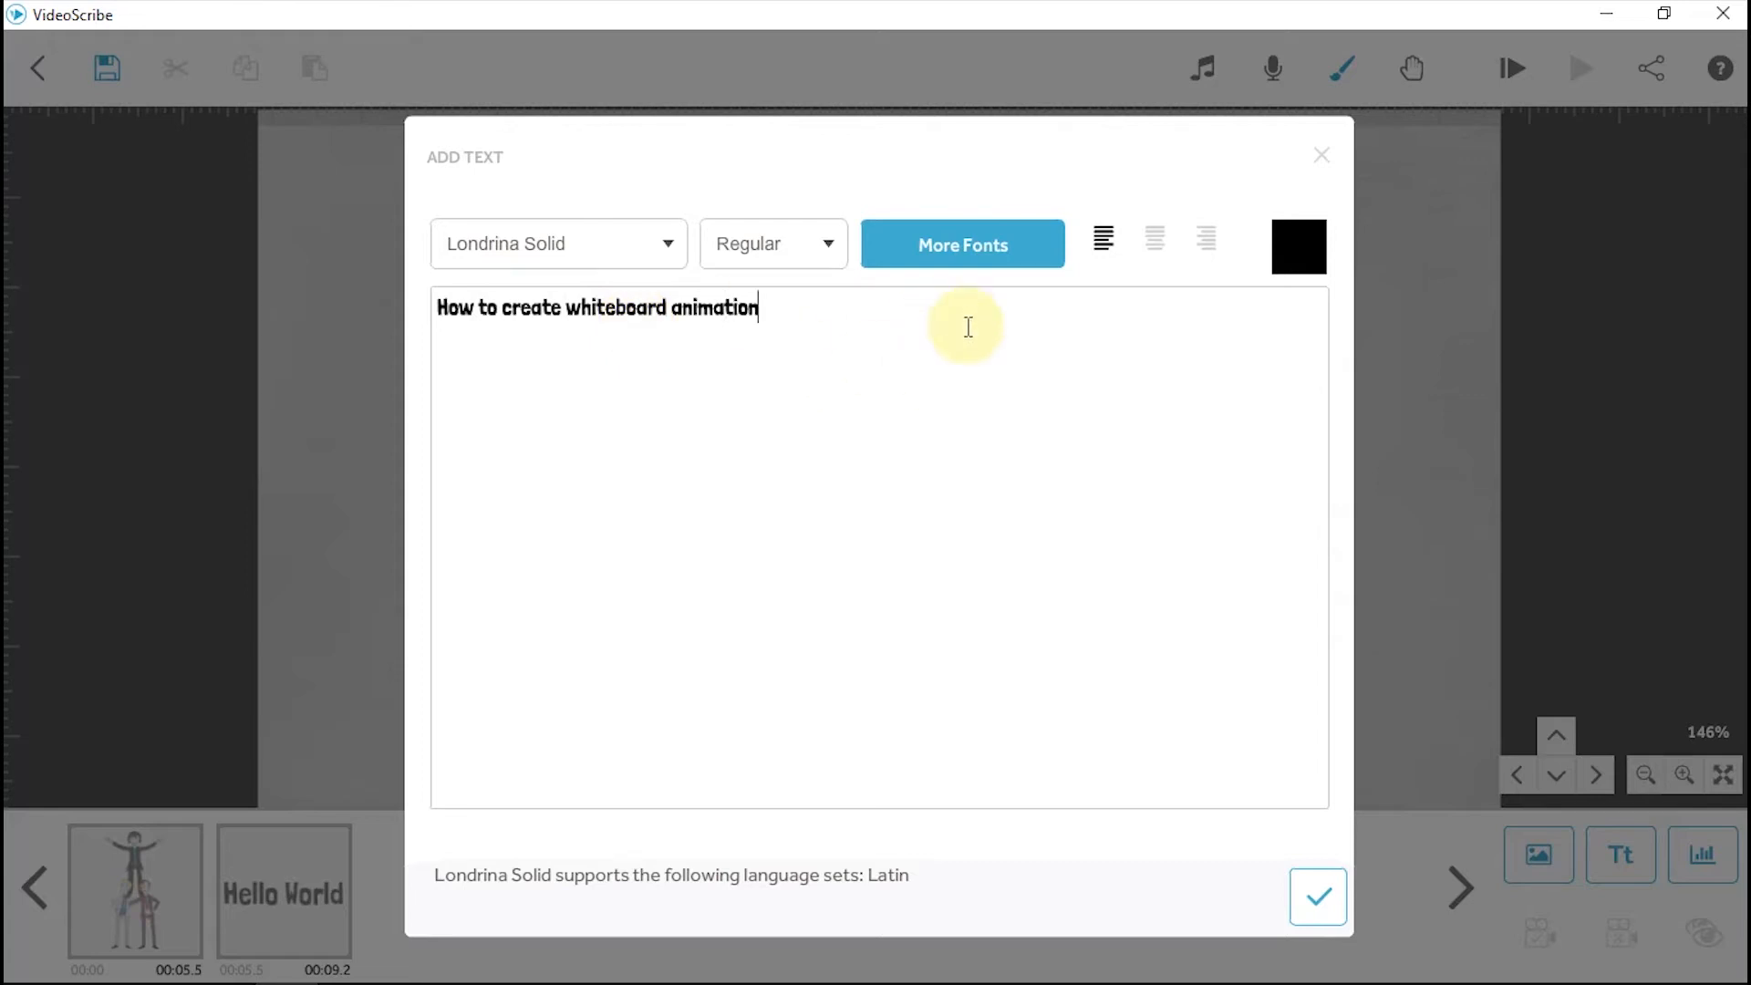
{"action": "left_click", "coordinate": [1295, 246]}
{"action": "left_click", "coordinate": [771, 299]}
{"action": "left_click", "coordinate": [1077, 828]}
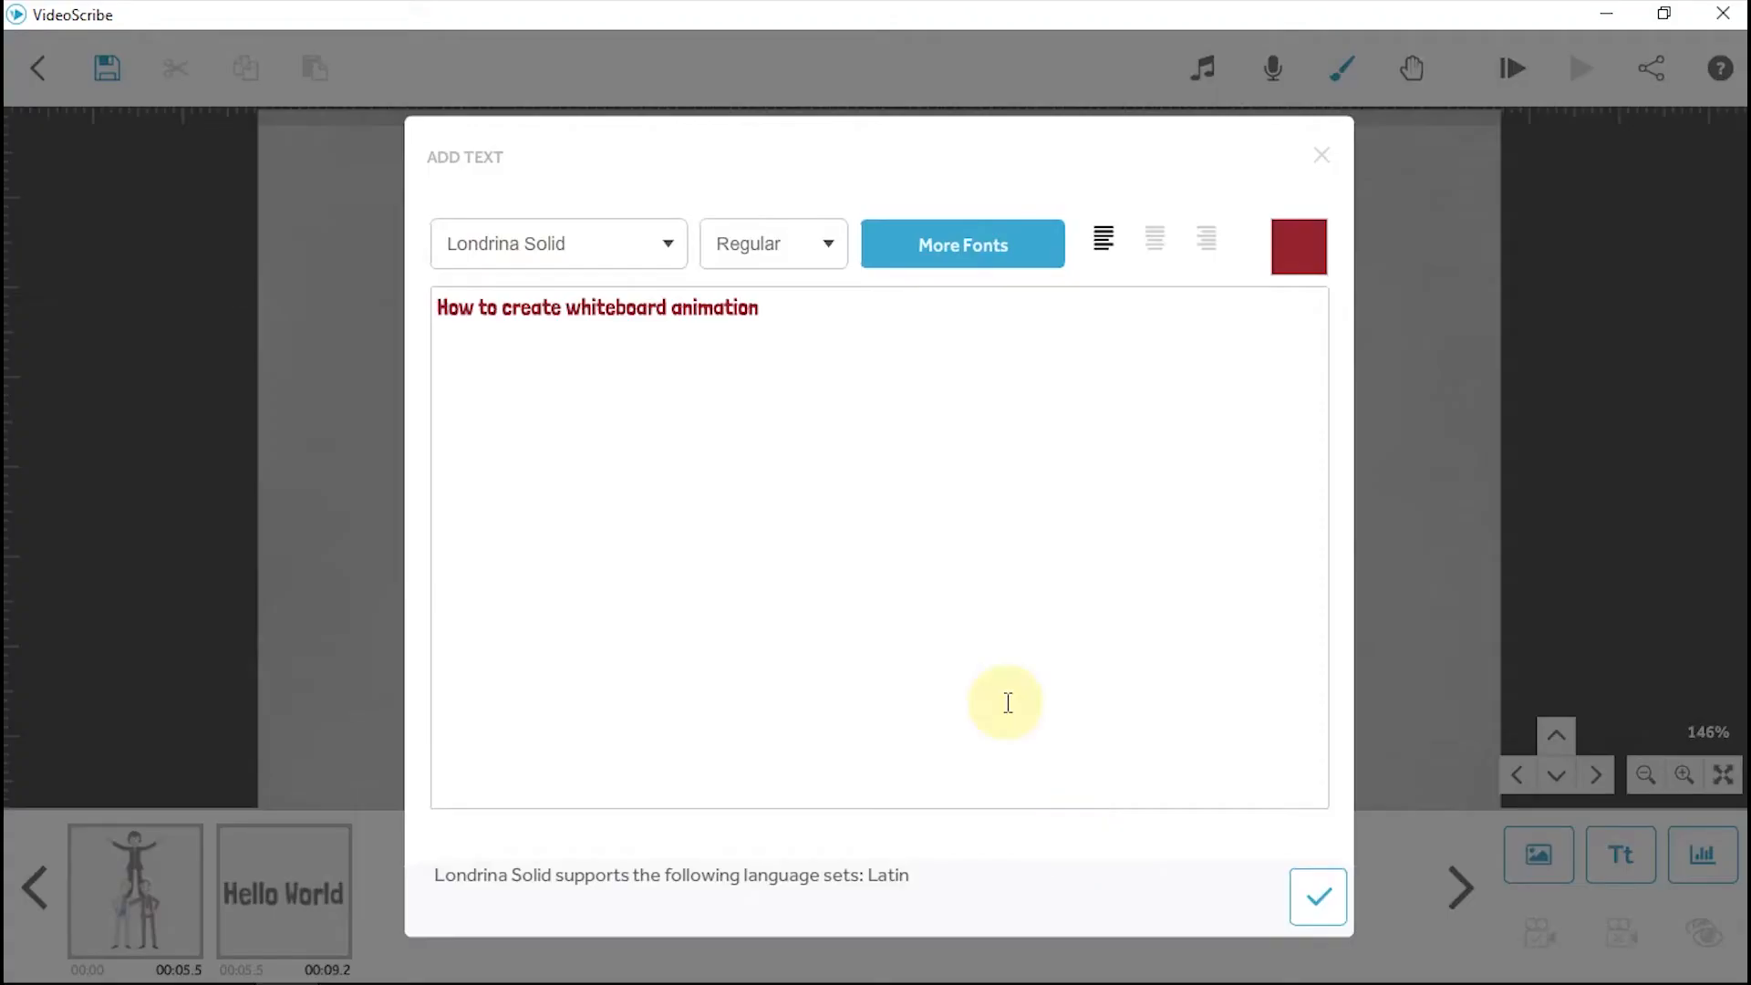
{"action": "left_click", "coordinate": [1332, 903]}
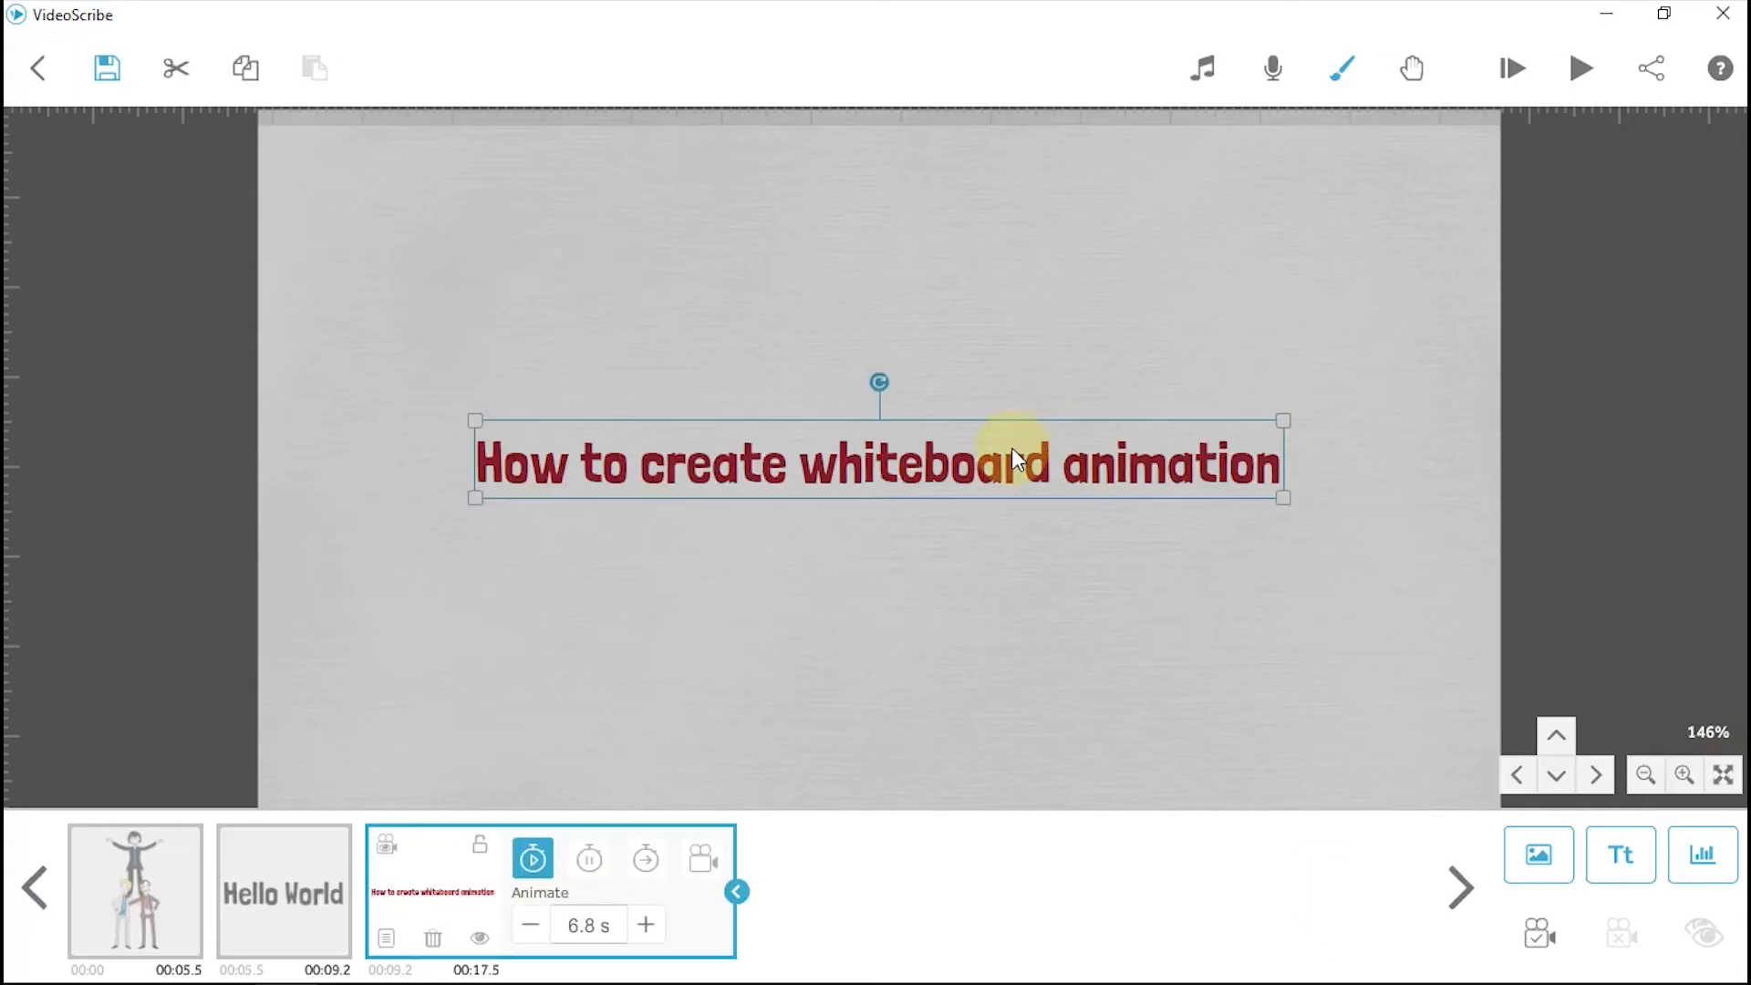
{"action": "left_click_drag", "start_coordinate": [1018, 466], "coordinate": [1009, 332]}
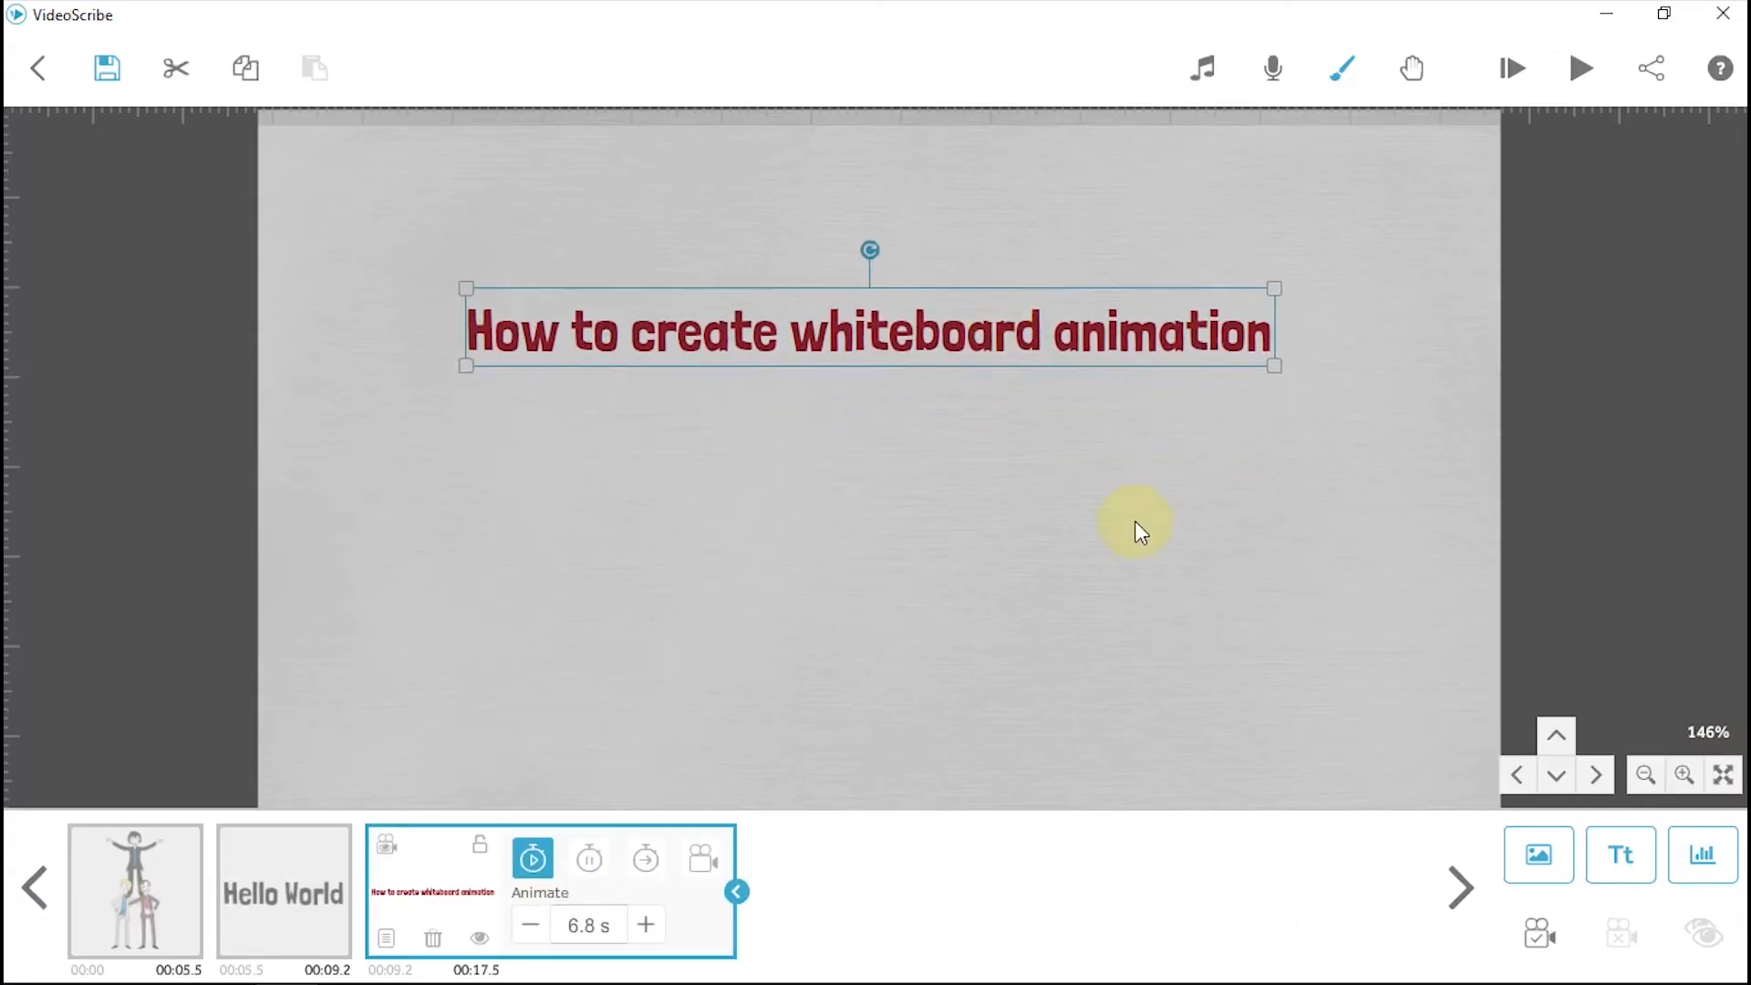
Add the recently used picture of the thinking man in a black T-shirt, shrink it and place it at the title's left end.
{"action": "left_click", "coordinate": [1539, 862]}
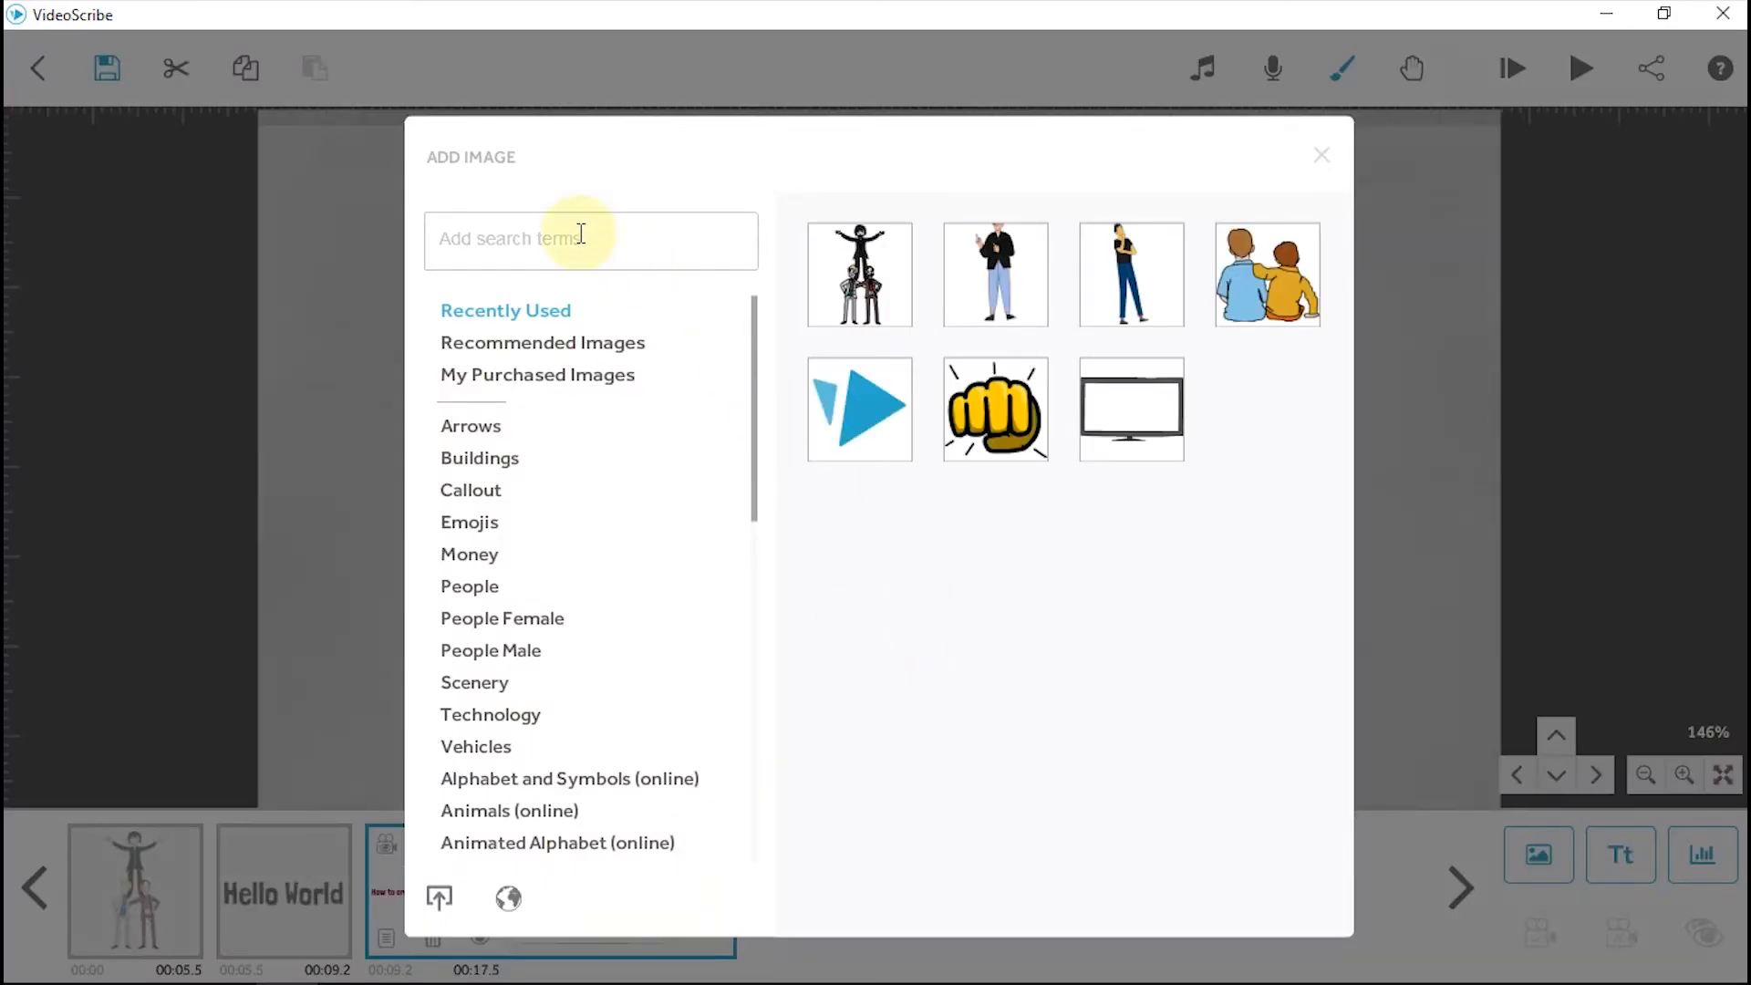
{"action": "left_click", "coordinate": [1140, 303]}
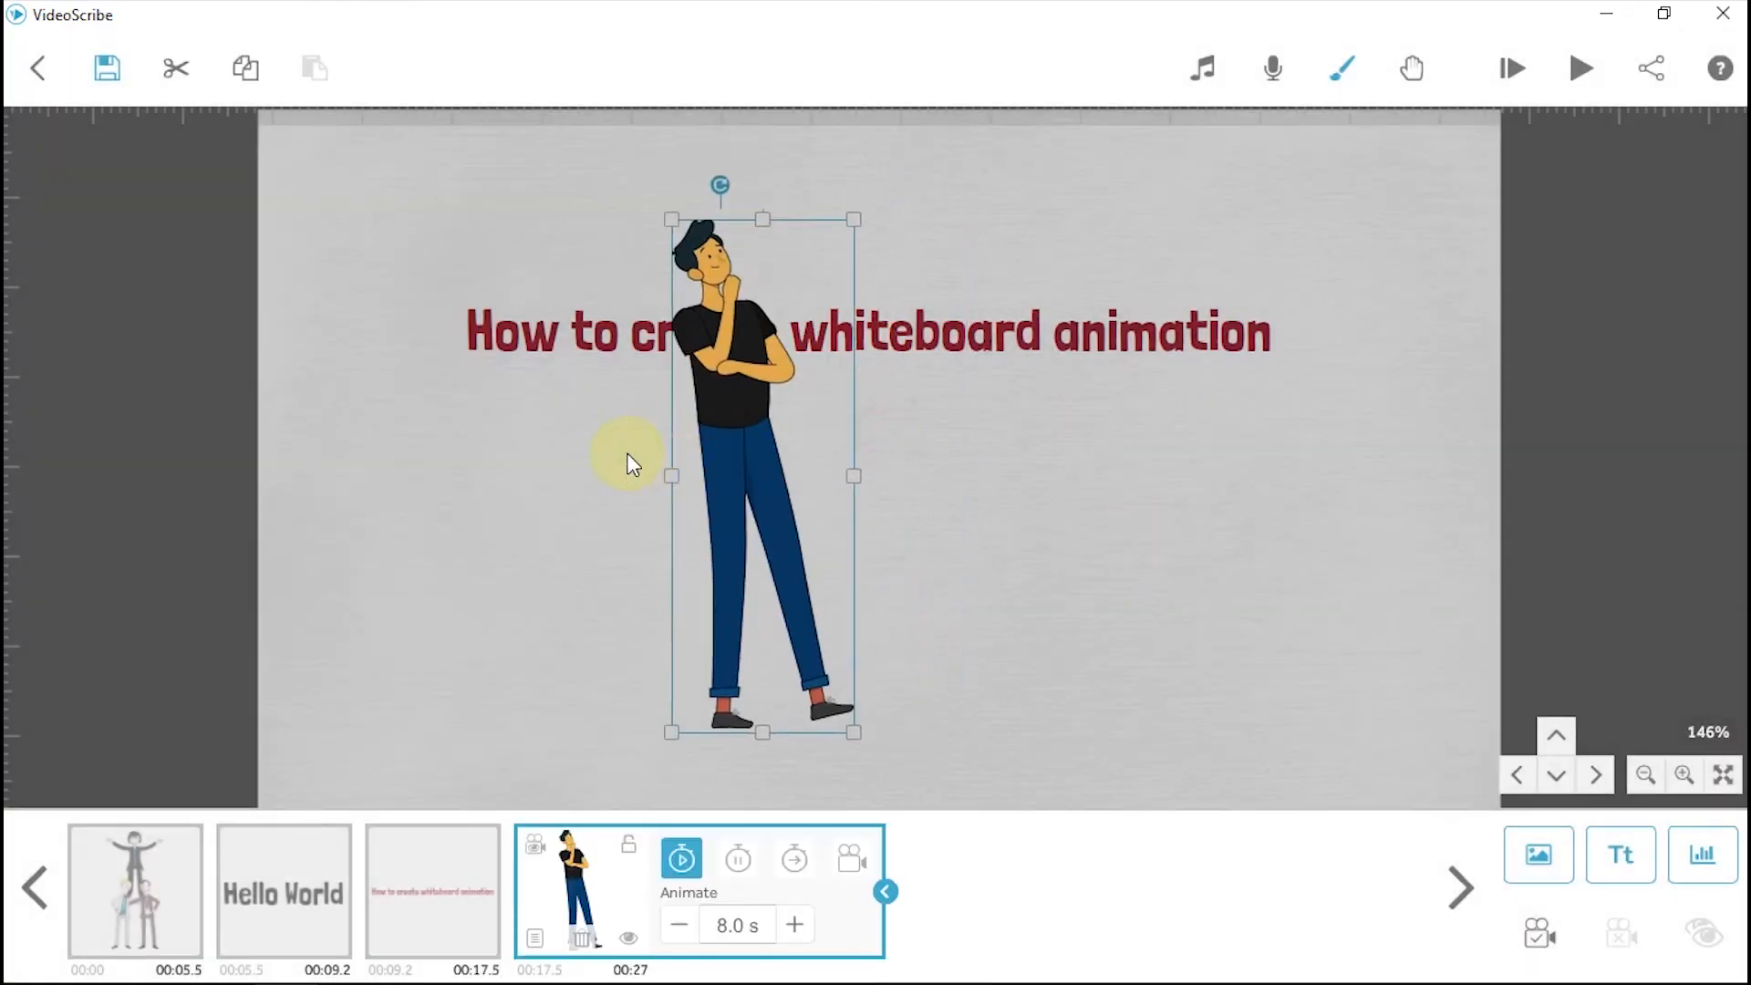
{"action": "left_click_drag", "start_coordinate": [627, 465], "coordinate": [616, 467]}
{"action": "left_click_drag", "start_coordinate": [521, 228], "coordinate": [550, 301]}
{"action": "left_click_drag", "start_coordinate": [571, 372], "coordinate": [399, 406]}
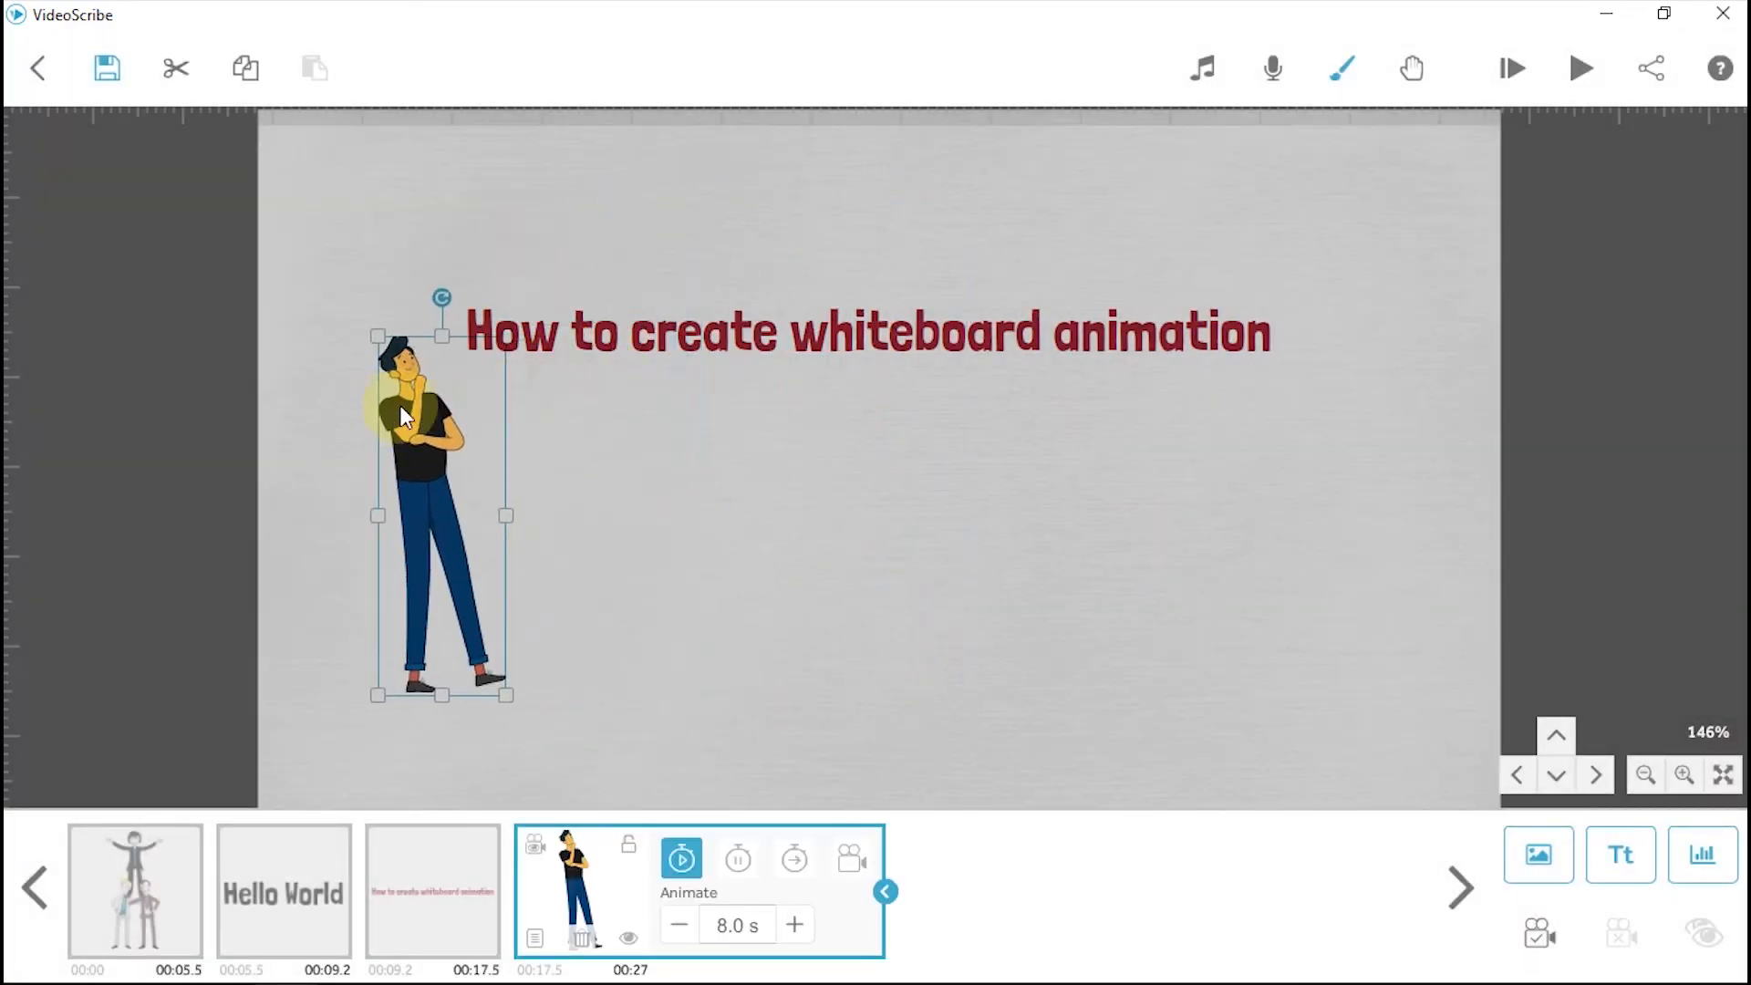
Shift the title slightly right and down, and enlarge the thinking man beside it.
{"action": "left_click", "coordinate": [631, 341]}
{"action": "left_click_drag", "start_coordinate": [632, 342], "coordinate": [657, 353]}
{"action": "left_click", "coordinate": [429, 430]}
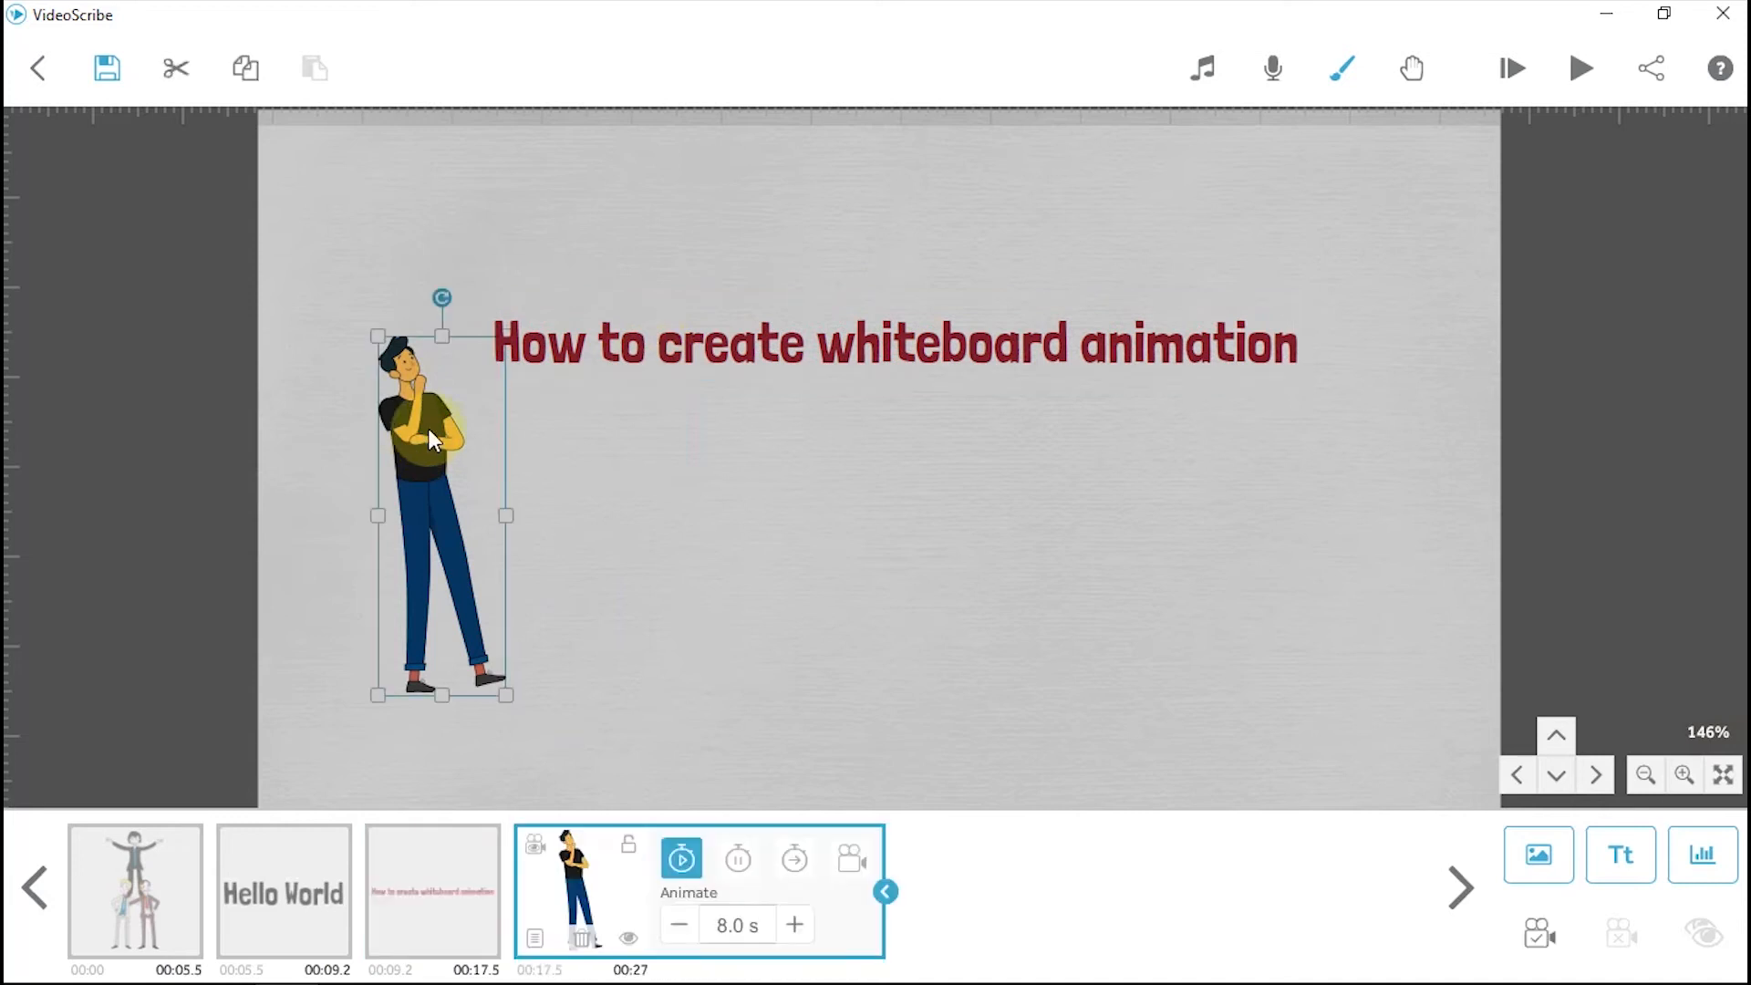
{"action": "mouse_move", "coordinate": [379, 339]}
{"action": "left_mouse_down"}
{"action": "mouse_move", "coordinate": [325, 266]}
{"action": "mouse_move", "coordinate": [339, 232]}
{"action": "mouse_move", "coordinate": [347, 345]}
{"action": "left_mouse_up"}
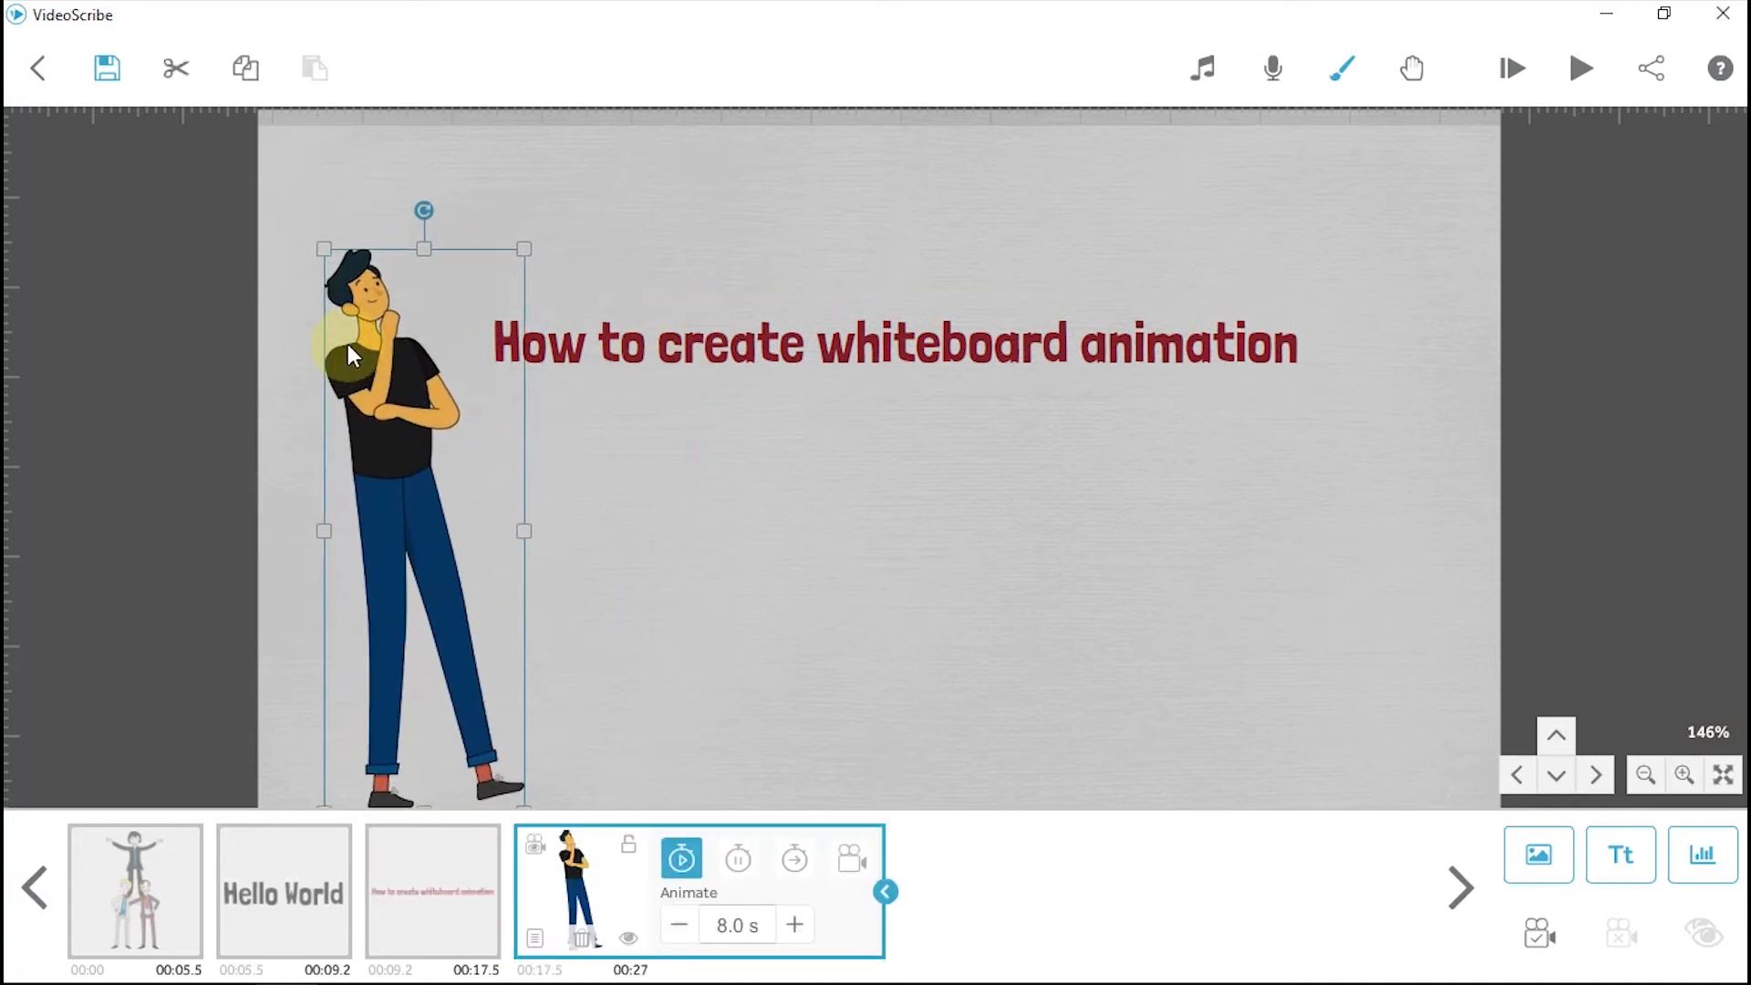
Arrange the title on two centred lines and enlarge it to fill the space right of the man's head.
{"action": "double_click", "coordinate": [670, 358]}
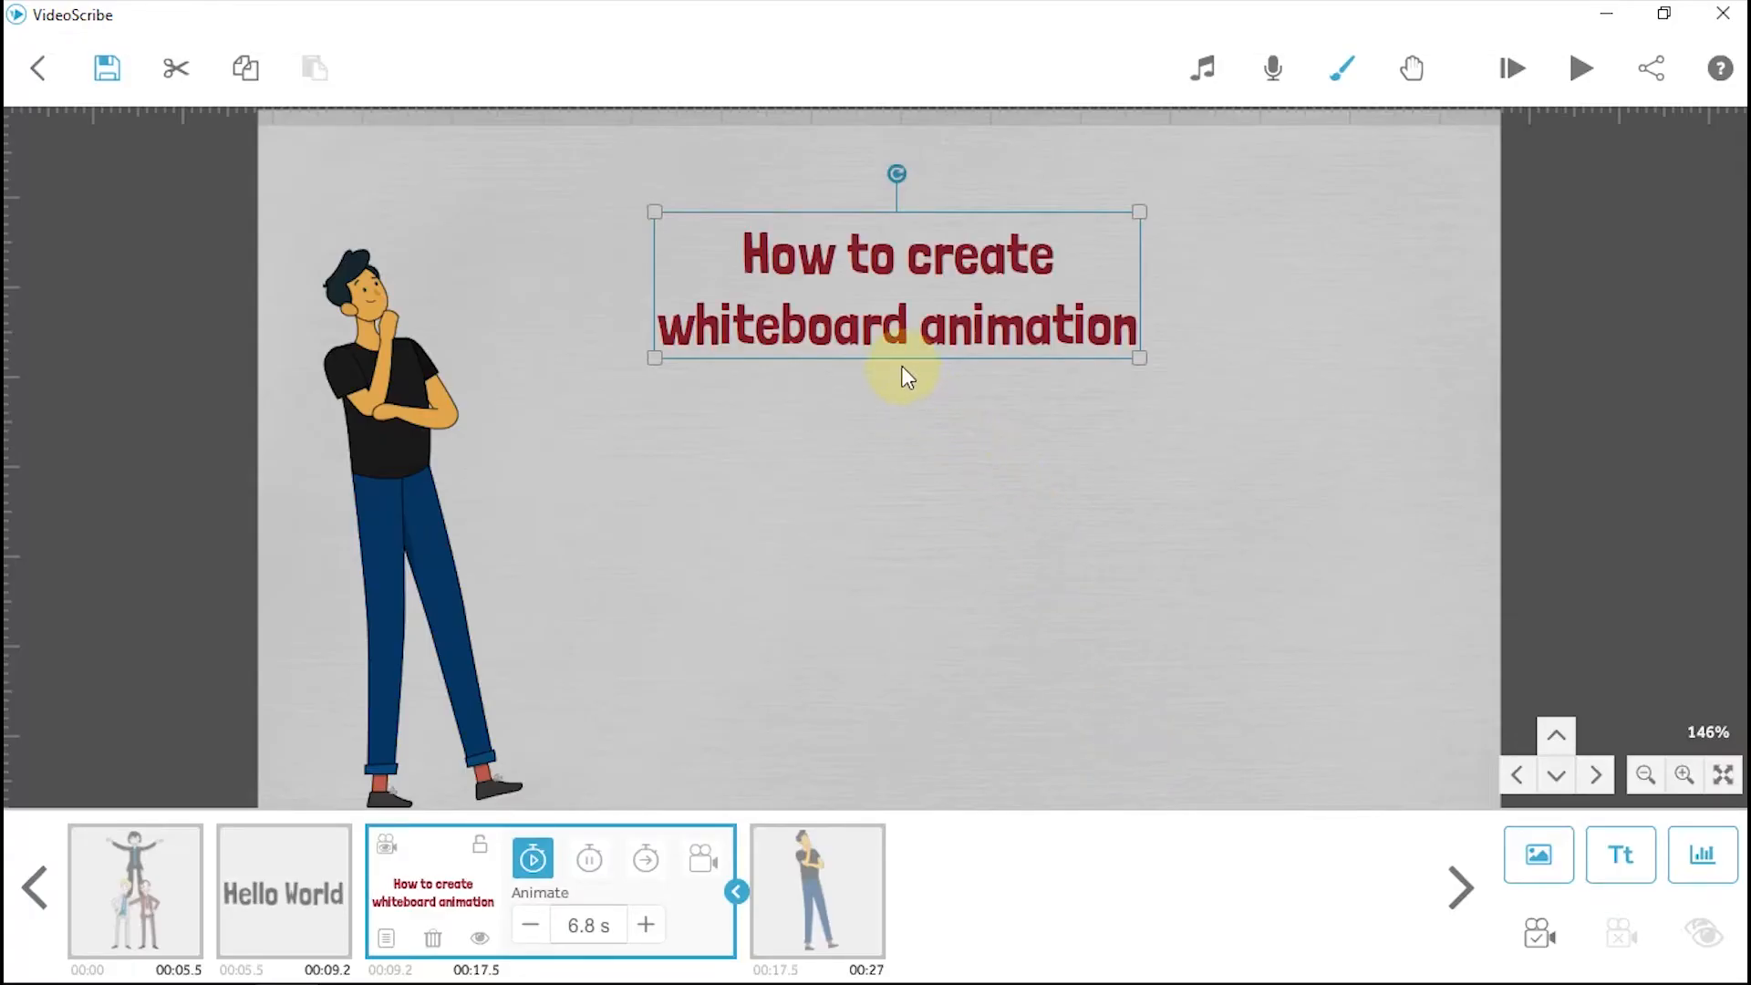
{"action": "left_click_drag", "start_coordinate": [657, 364], "coordinate": [684, 422]}
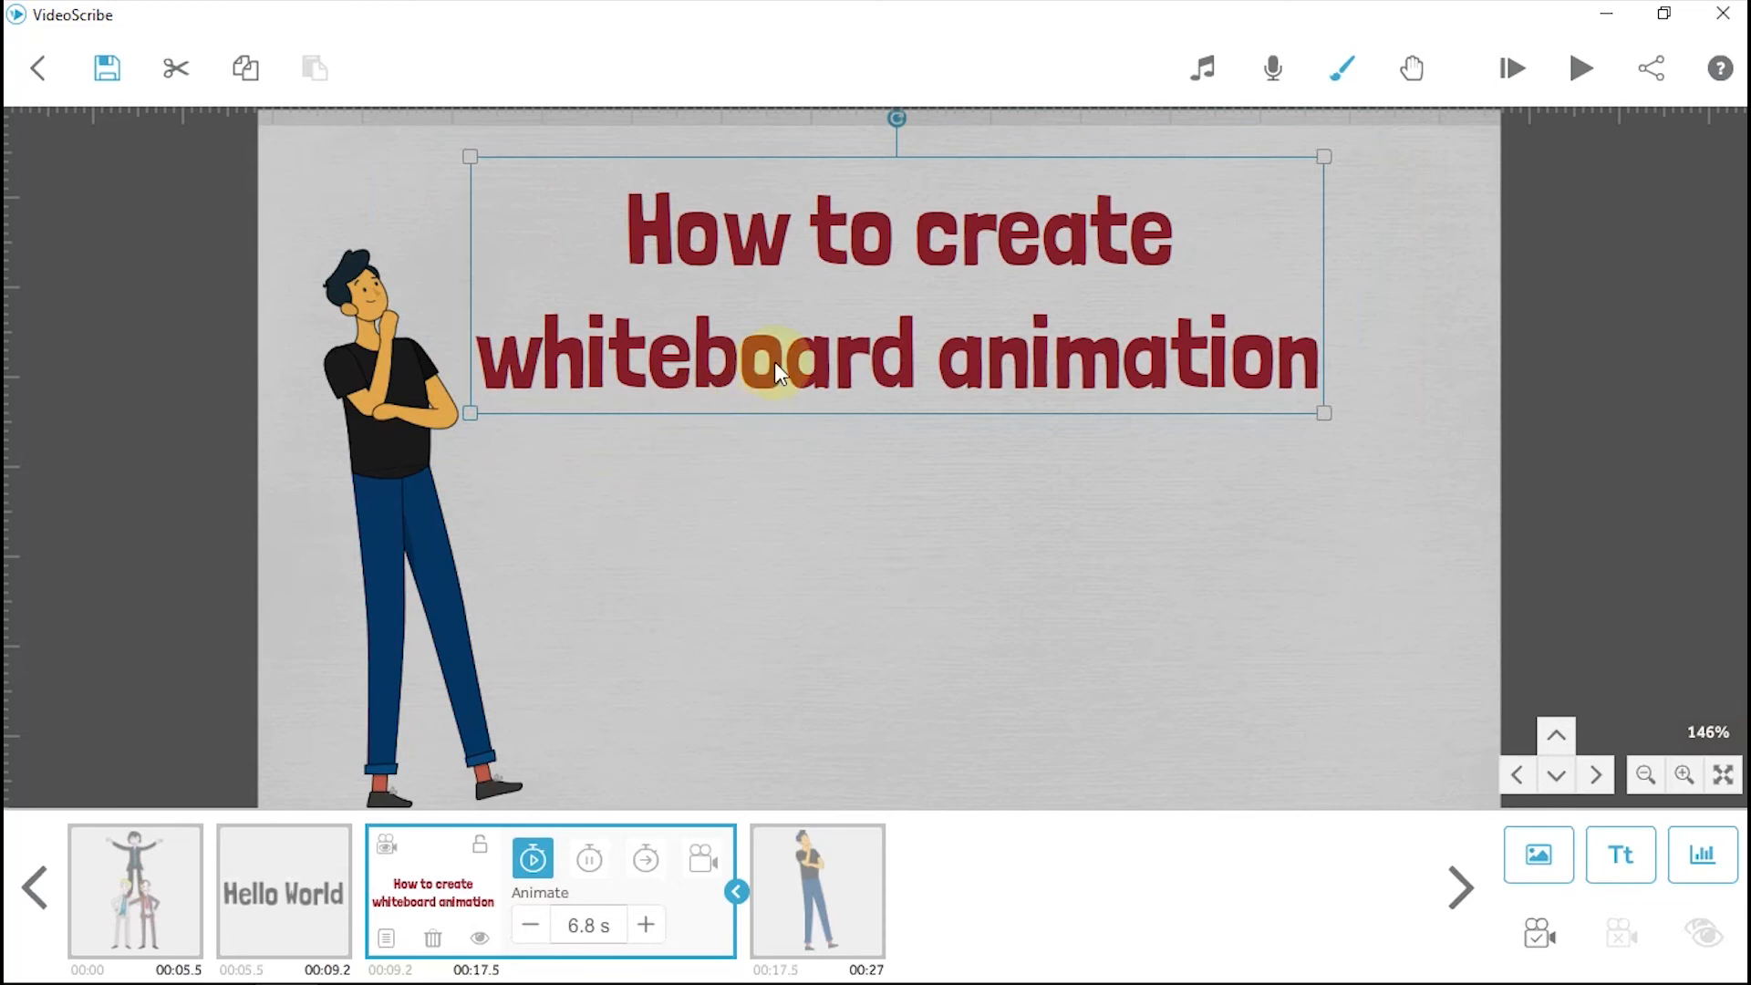
{"action": "left_click_drag", "start_coordinate": [791, 359], "coordinate": [796, 369]}
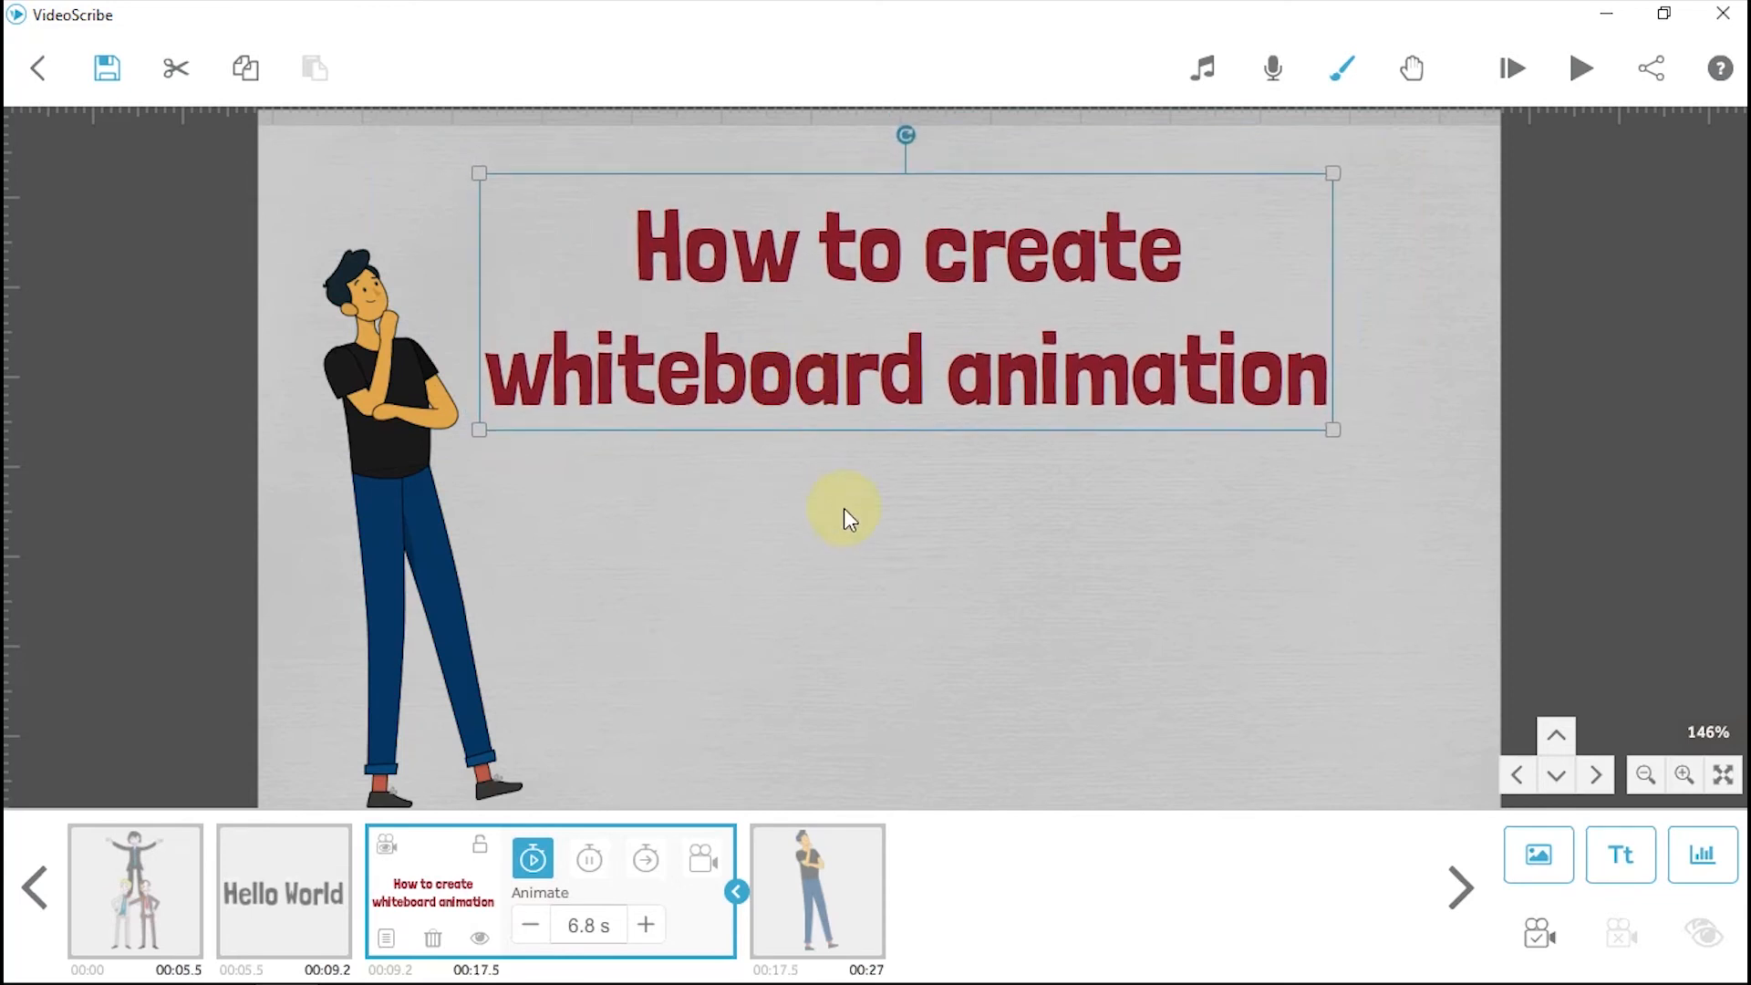
Set the thinking man's animation to Move In, entering from the left with the Smooth effect, and preview it.
{"action": "left_click", "coordinate": [402, 487]}
{"action": "double_click", "coordinate": [402, 487]}
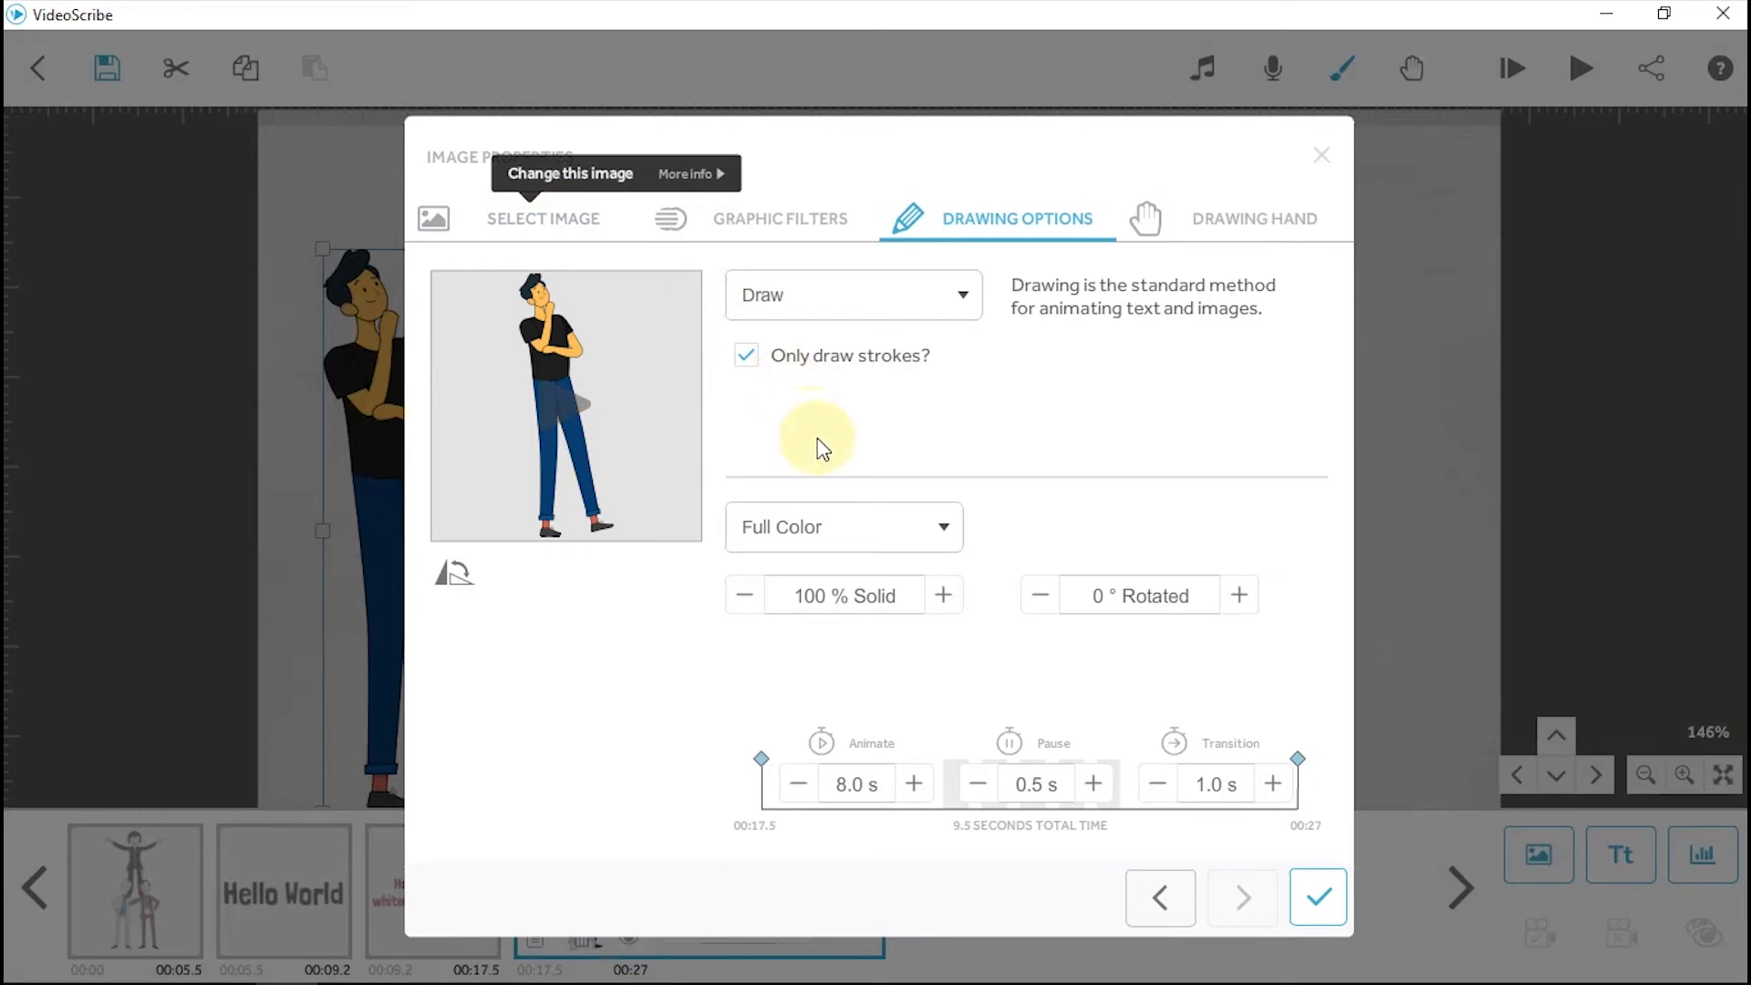
{"action": "left_click", "coordinate": [821, 299]}
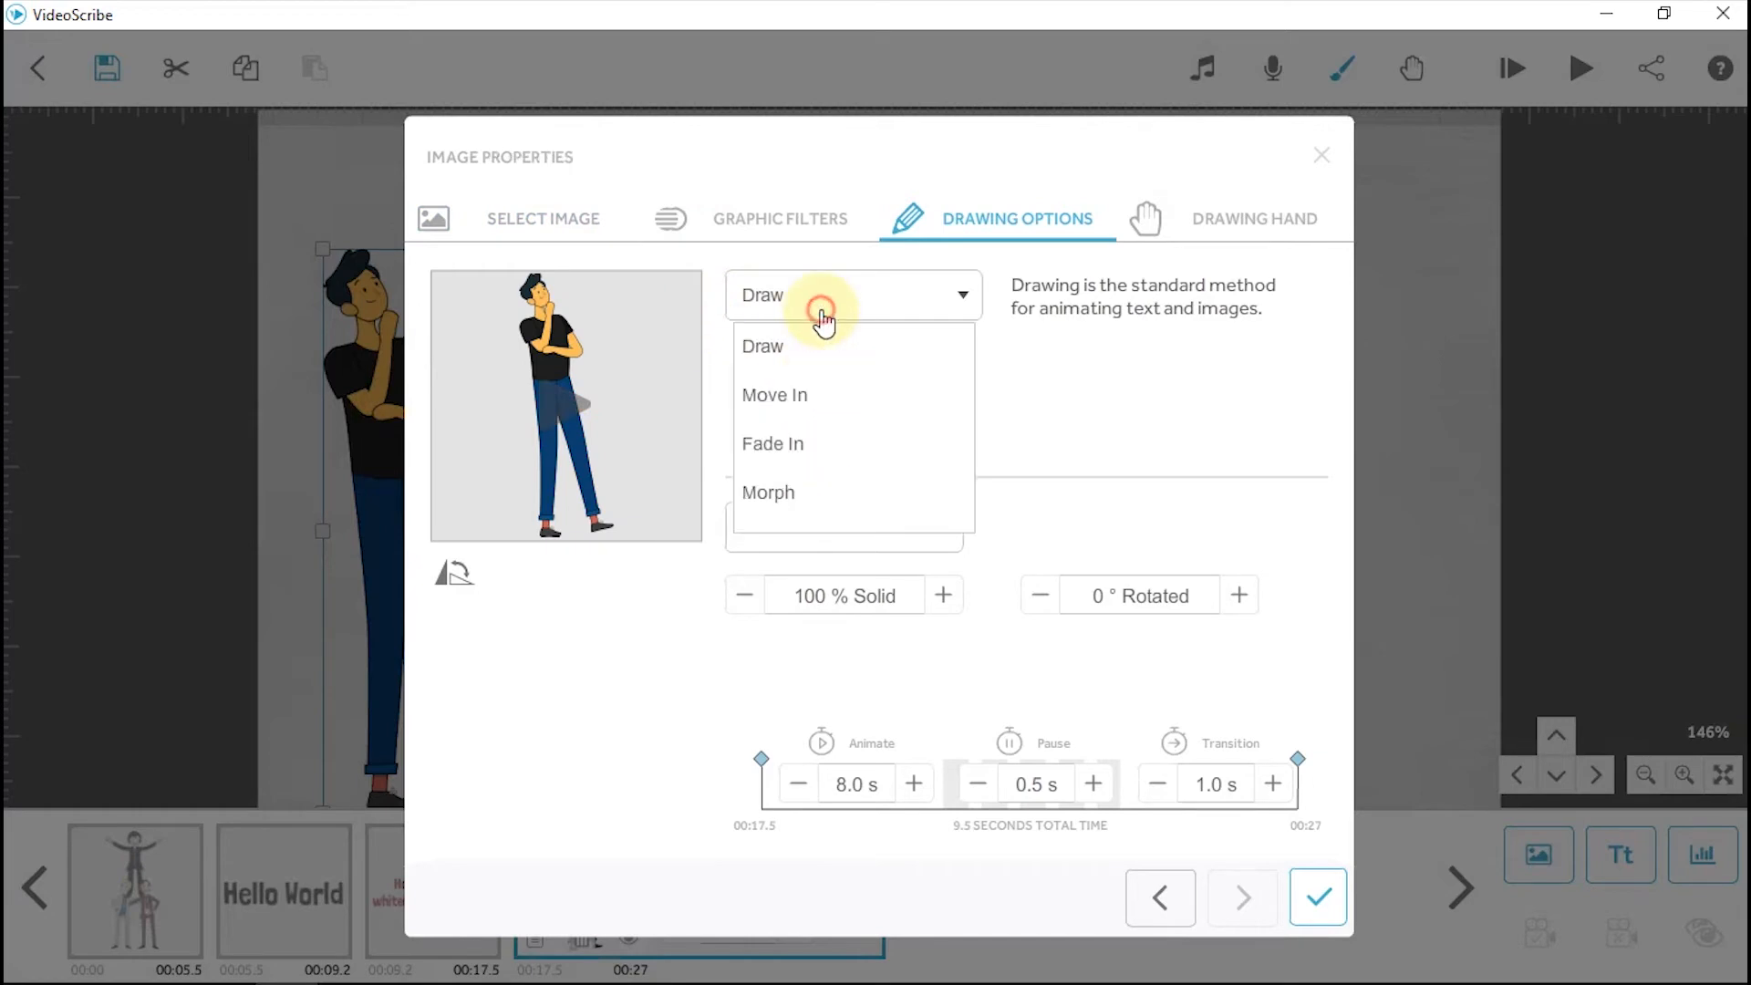
{"action": "left_click", "coordinate": [804, 398]}
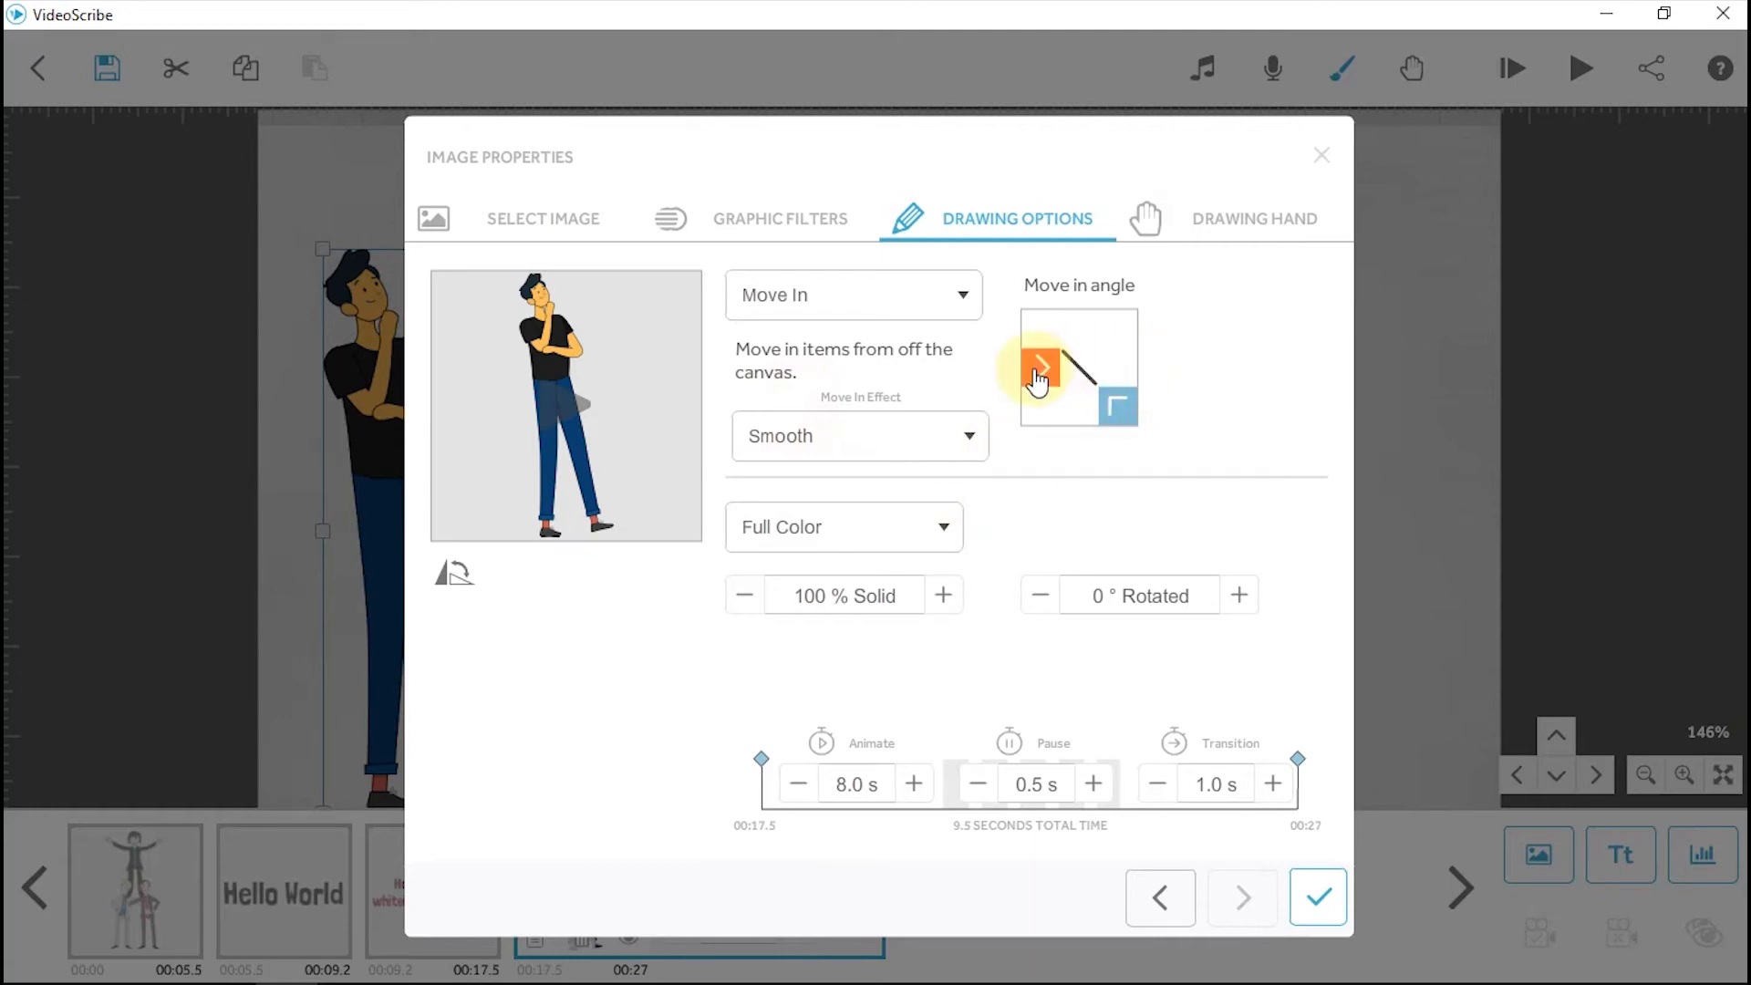
{"action": "left_click", "coordinate": [1038, 376]}
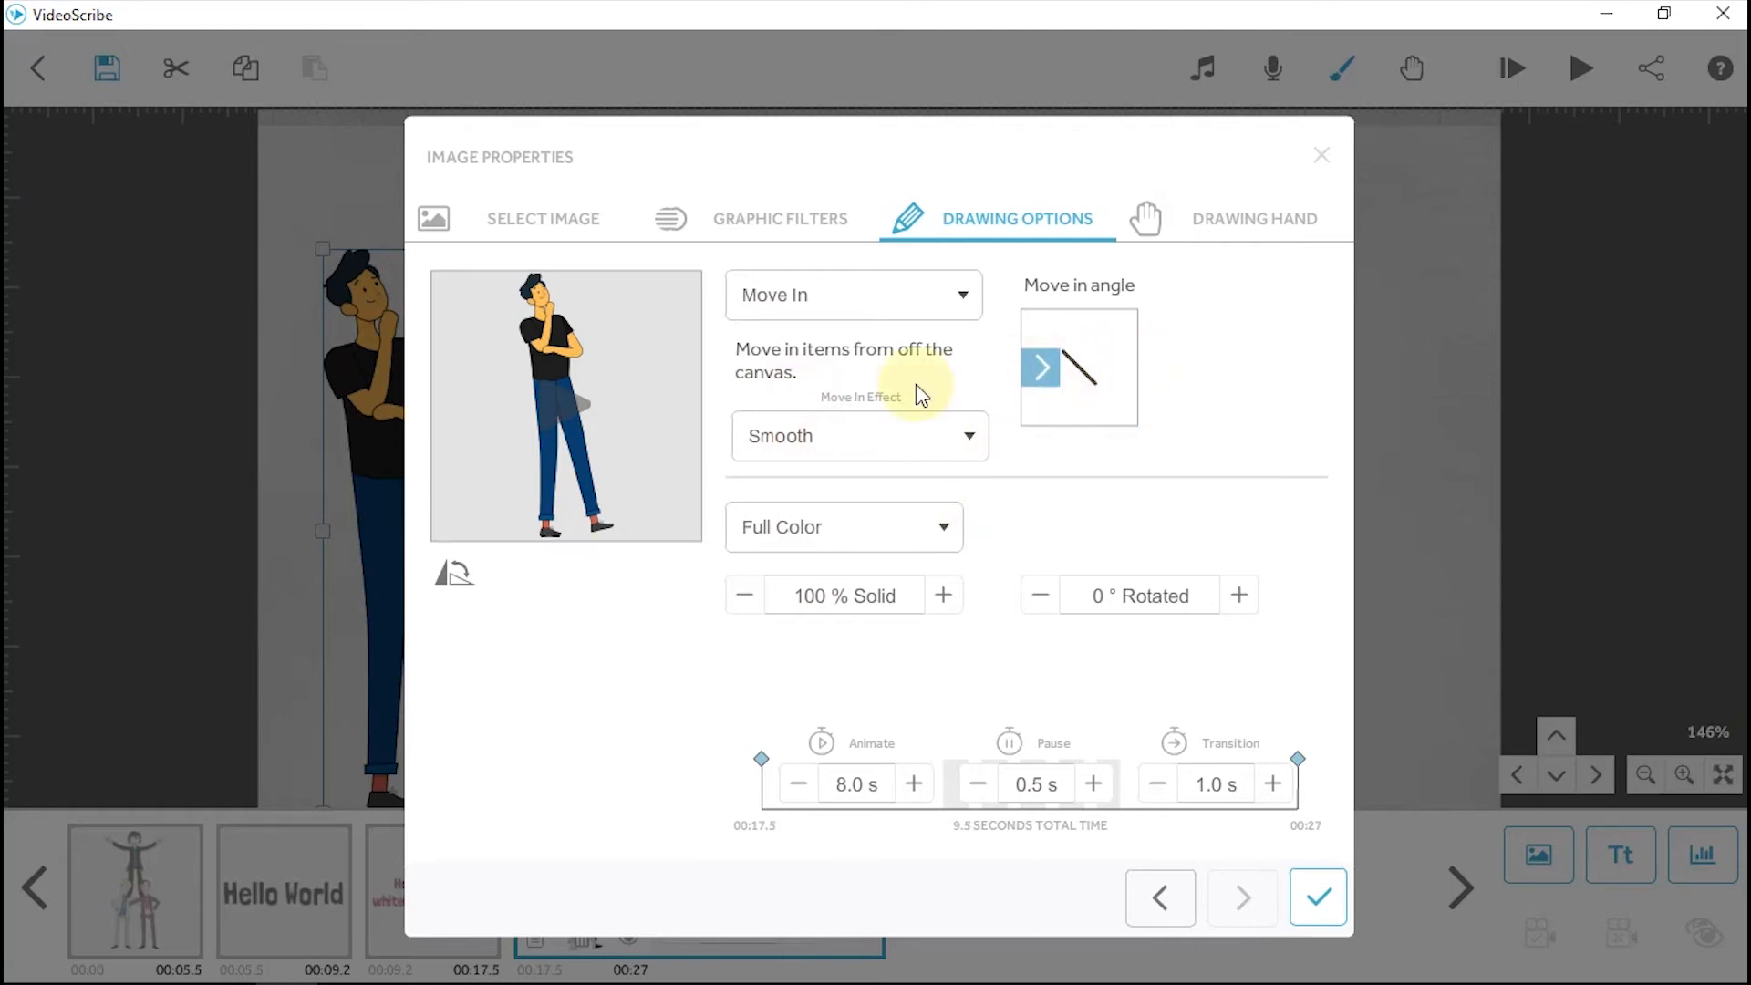
{"action": "left_click", "coordinate": [569, 415]}
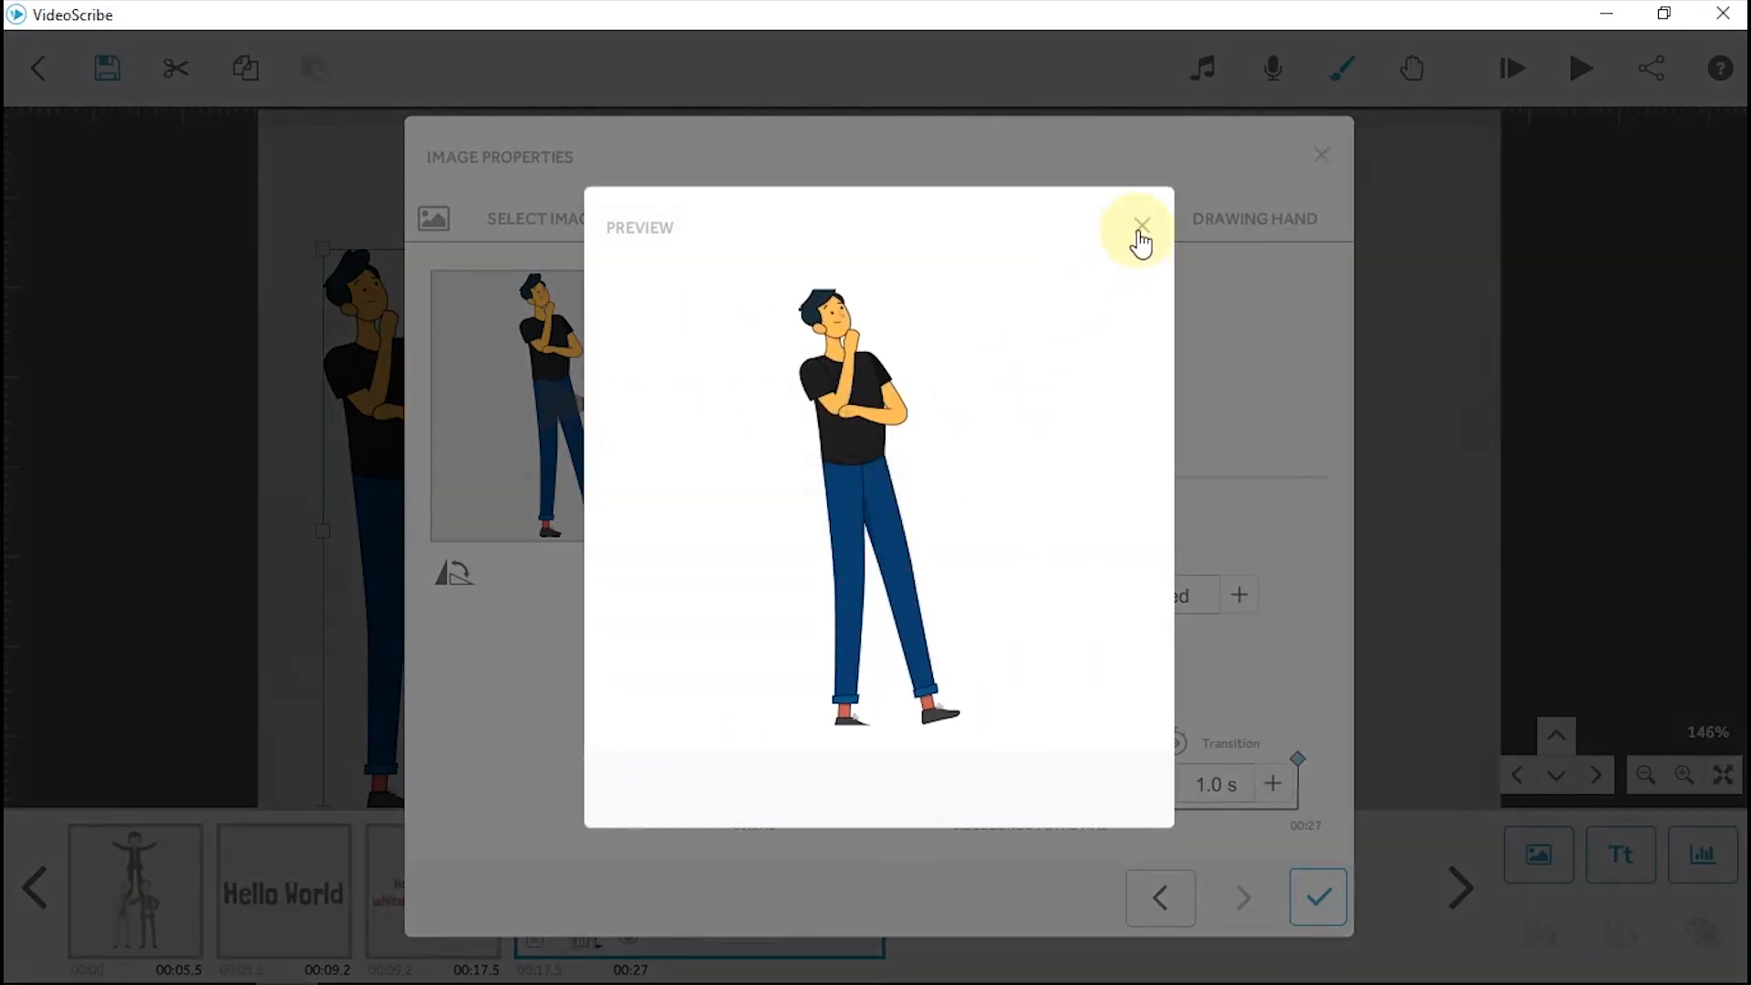
{"action": "left_click", "coordinate": [1140, 228]}
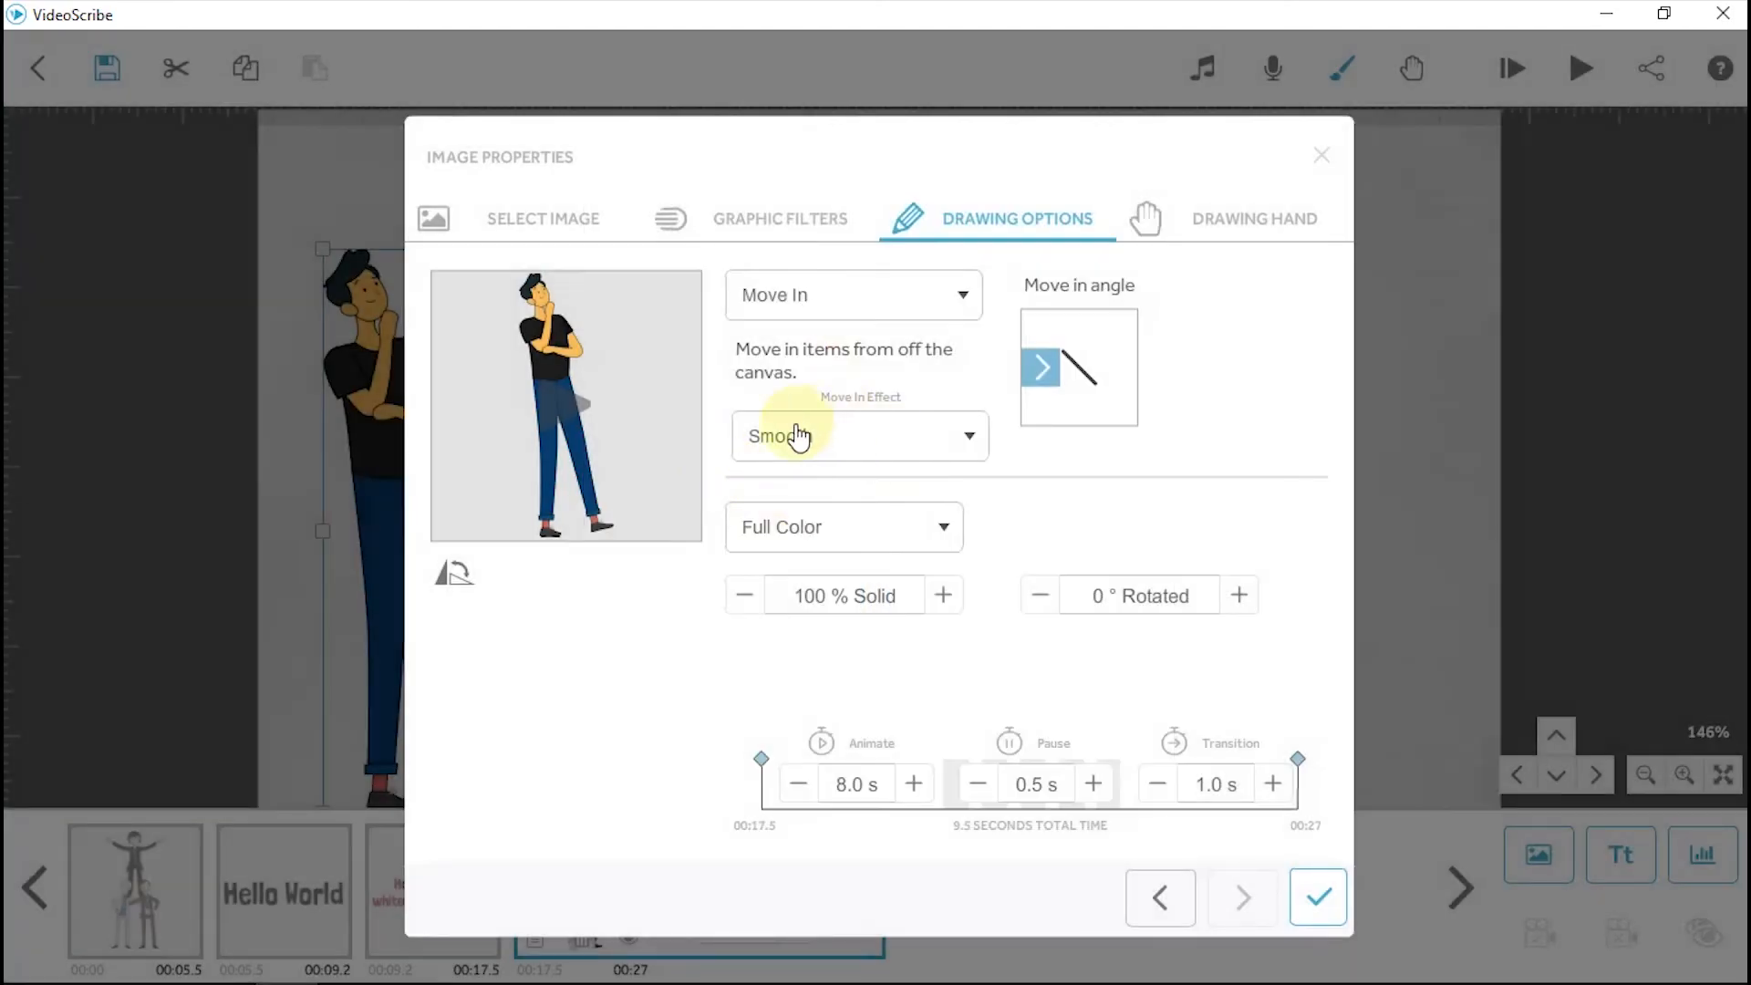
Choose No Hand as the thinking man's drawing hand and apply the image properties.
{"action": "left_click", "coordinate": [1213, 234]}
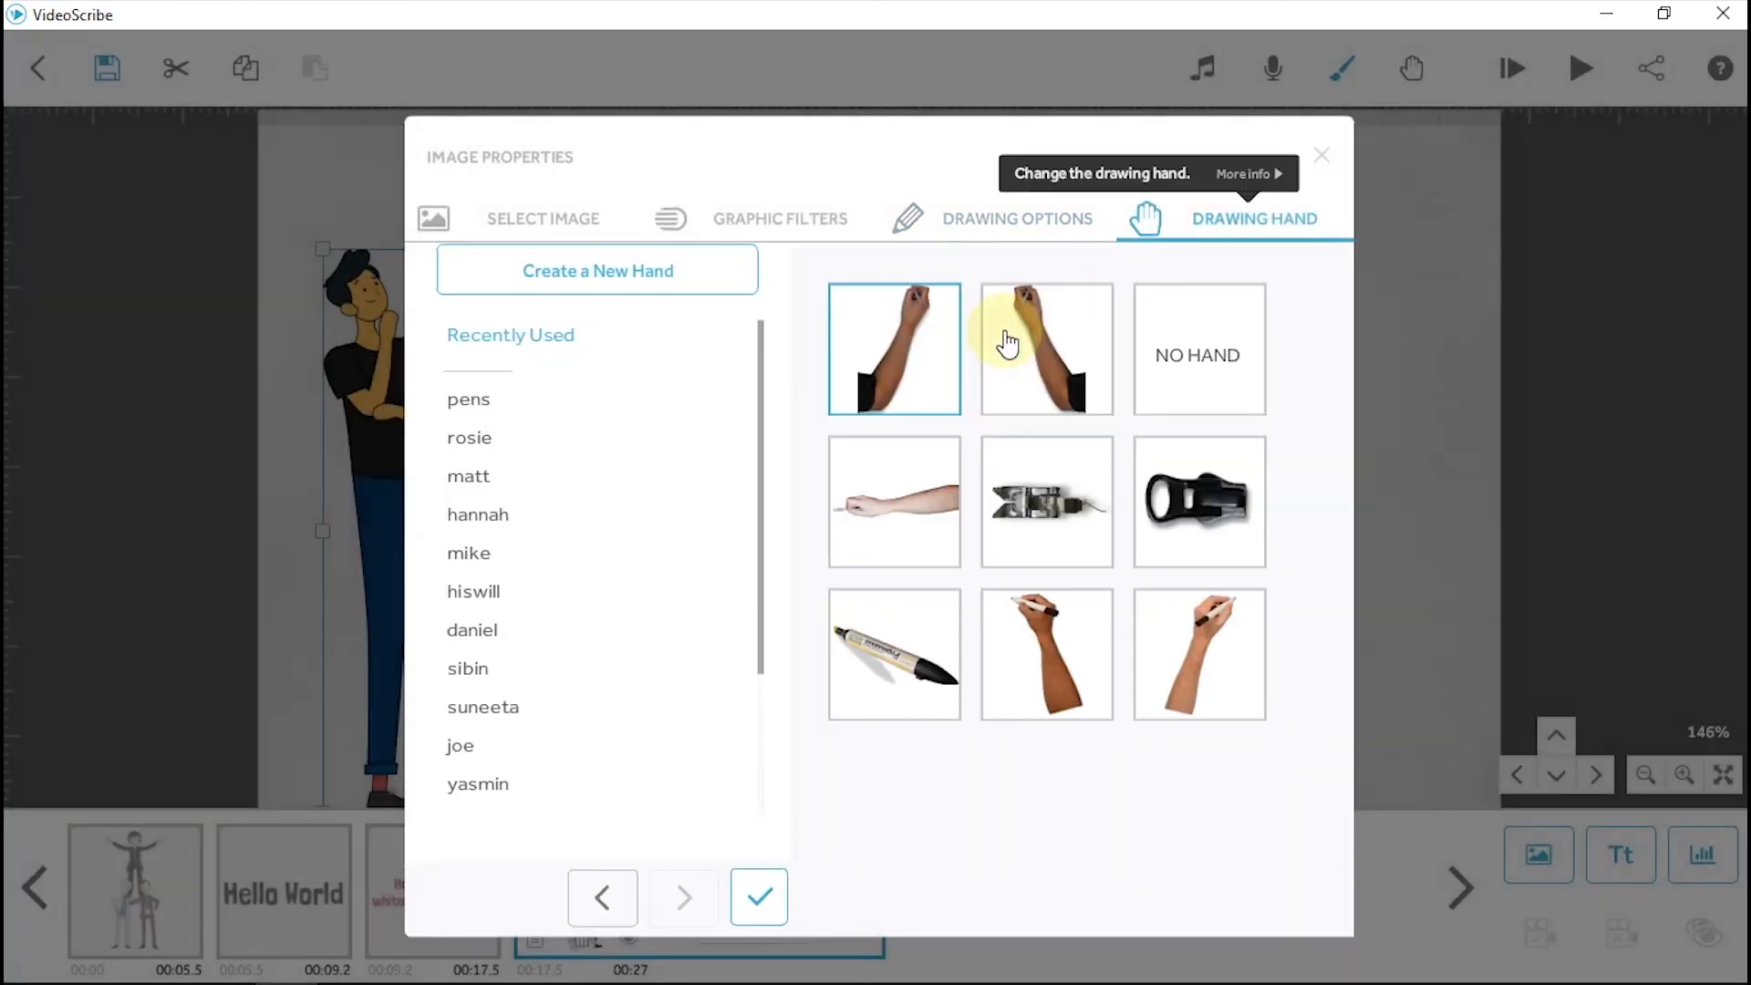
{"action": "left_click", "coordinate": [1213, 352]}
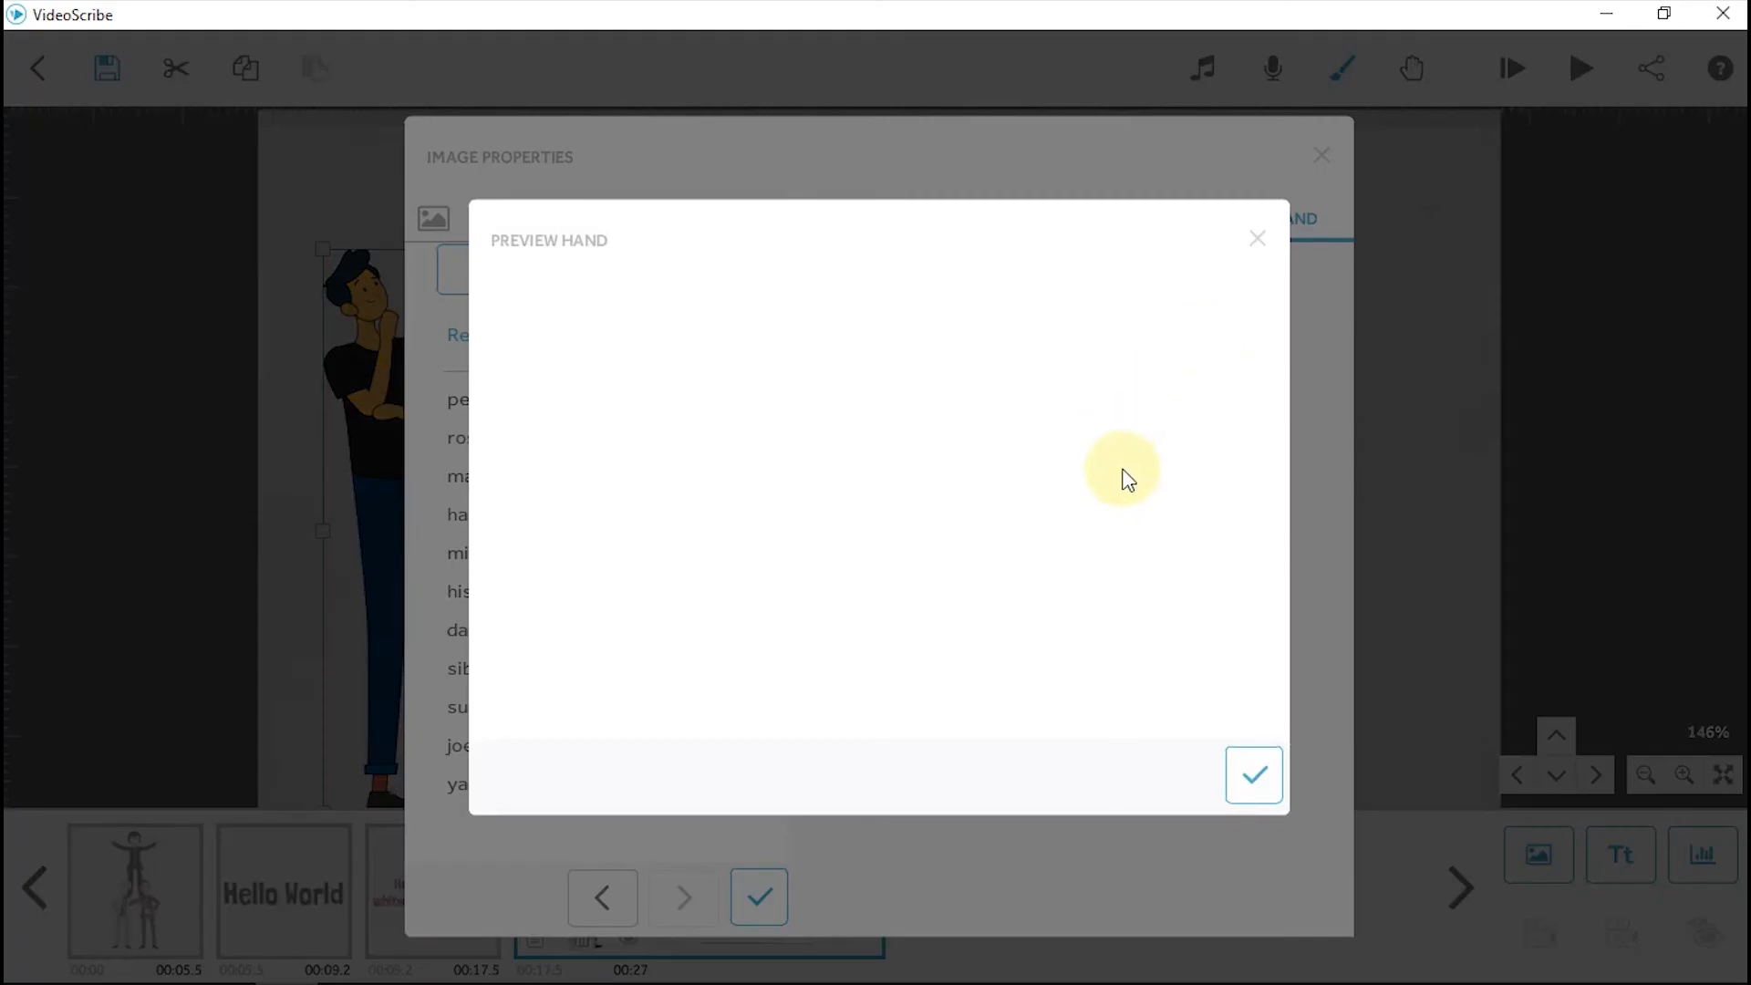
{"action": "left_click", "coordinate": [1246, 778]}
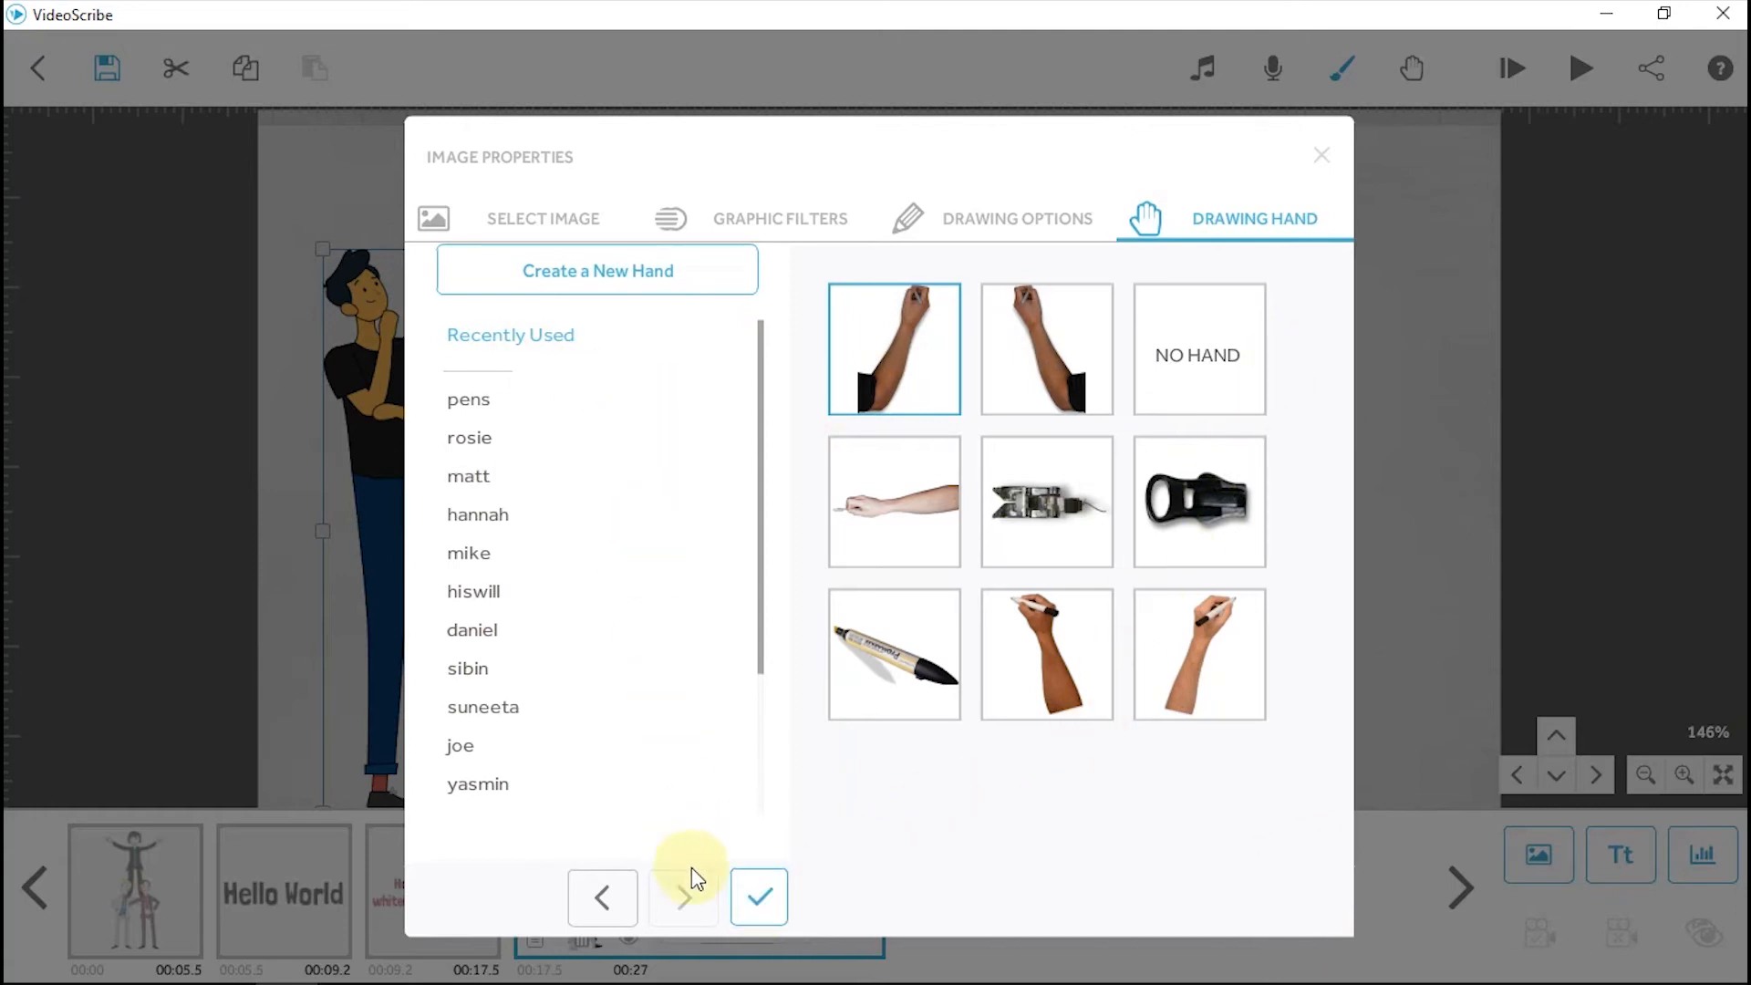
{"action": "left_click", "coordinate": [757, 896]}
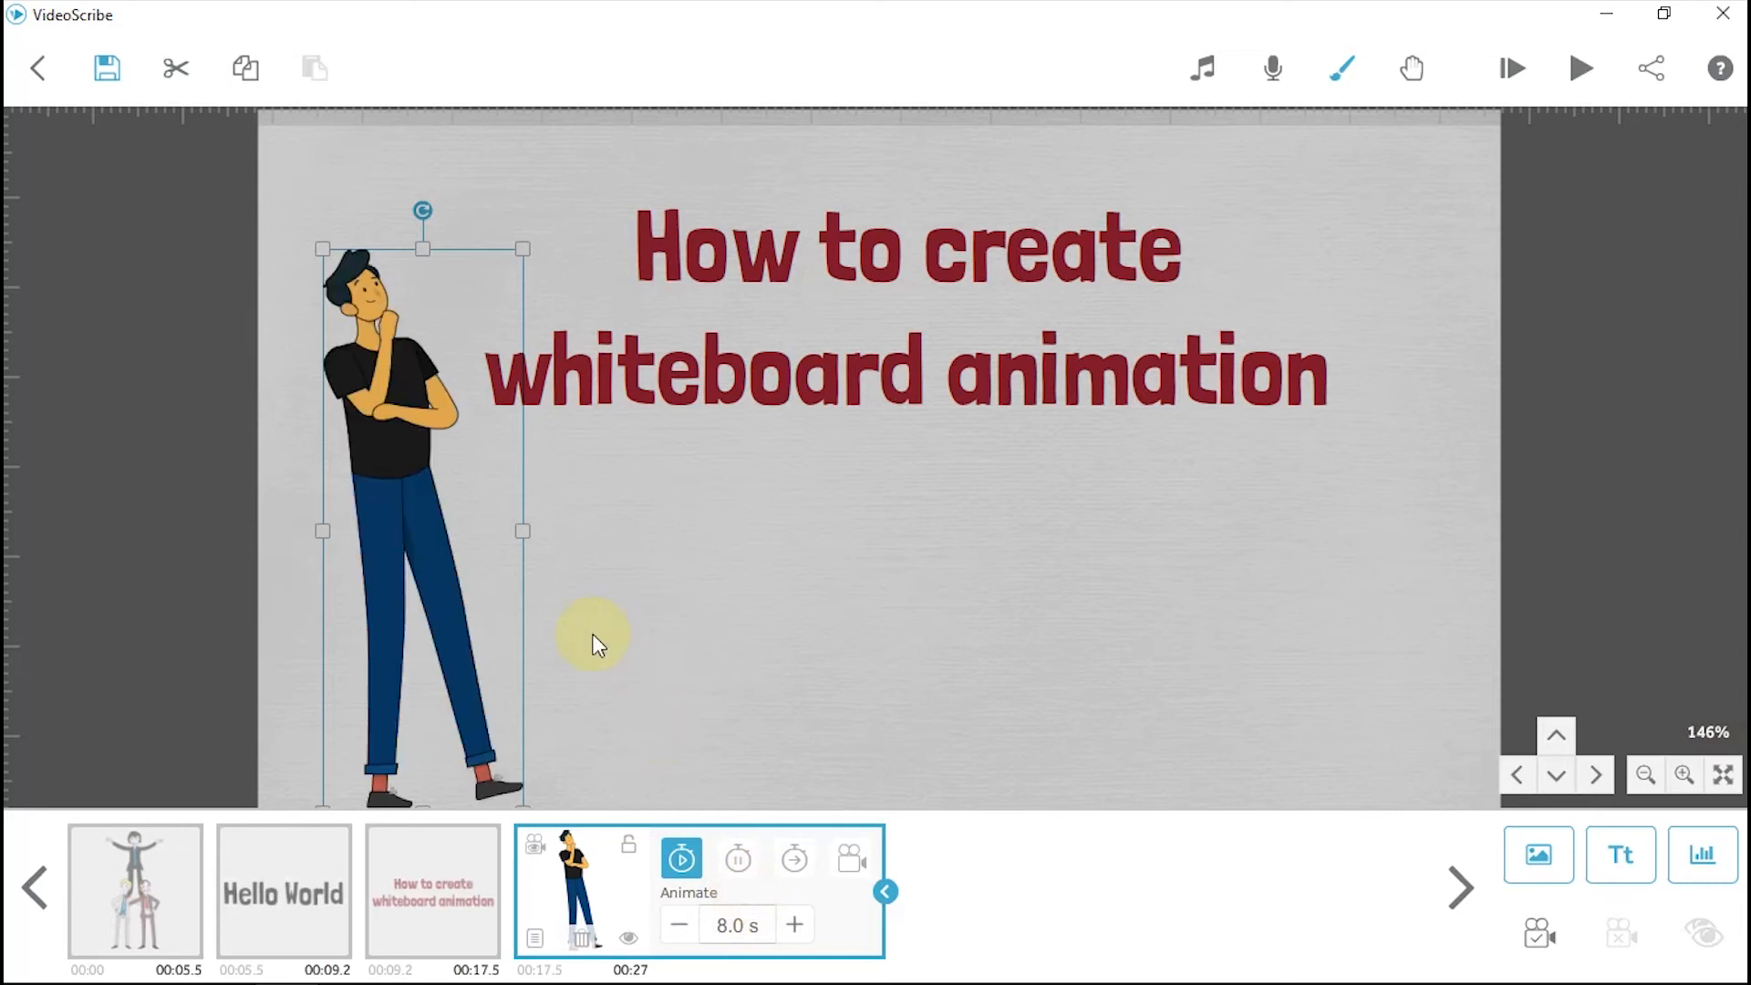
Break the title before "whiteboard" so it runs over two lines, centre the text, and apply the change.
{"action": "left_click", "coordinate": [1043, 256]}
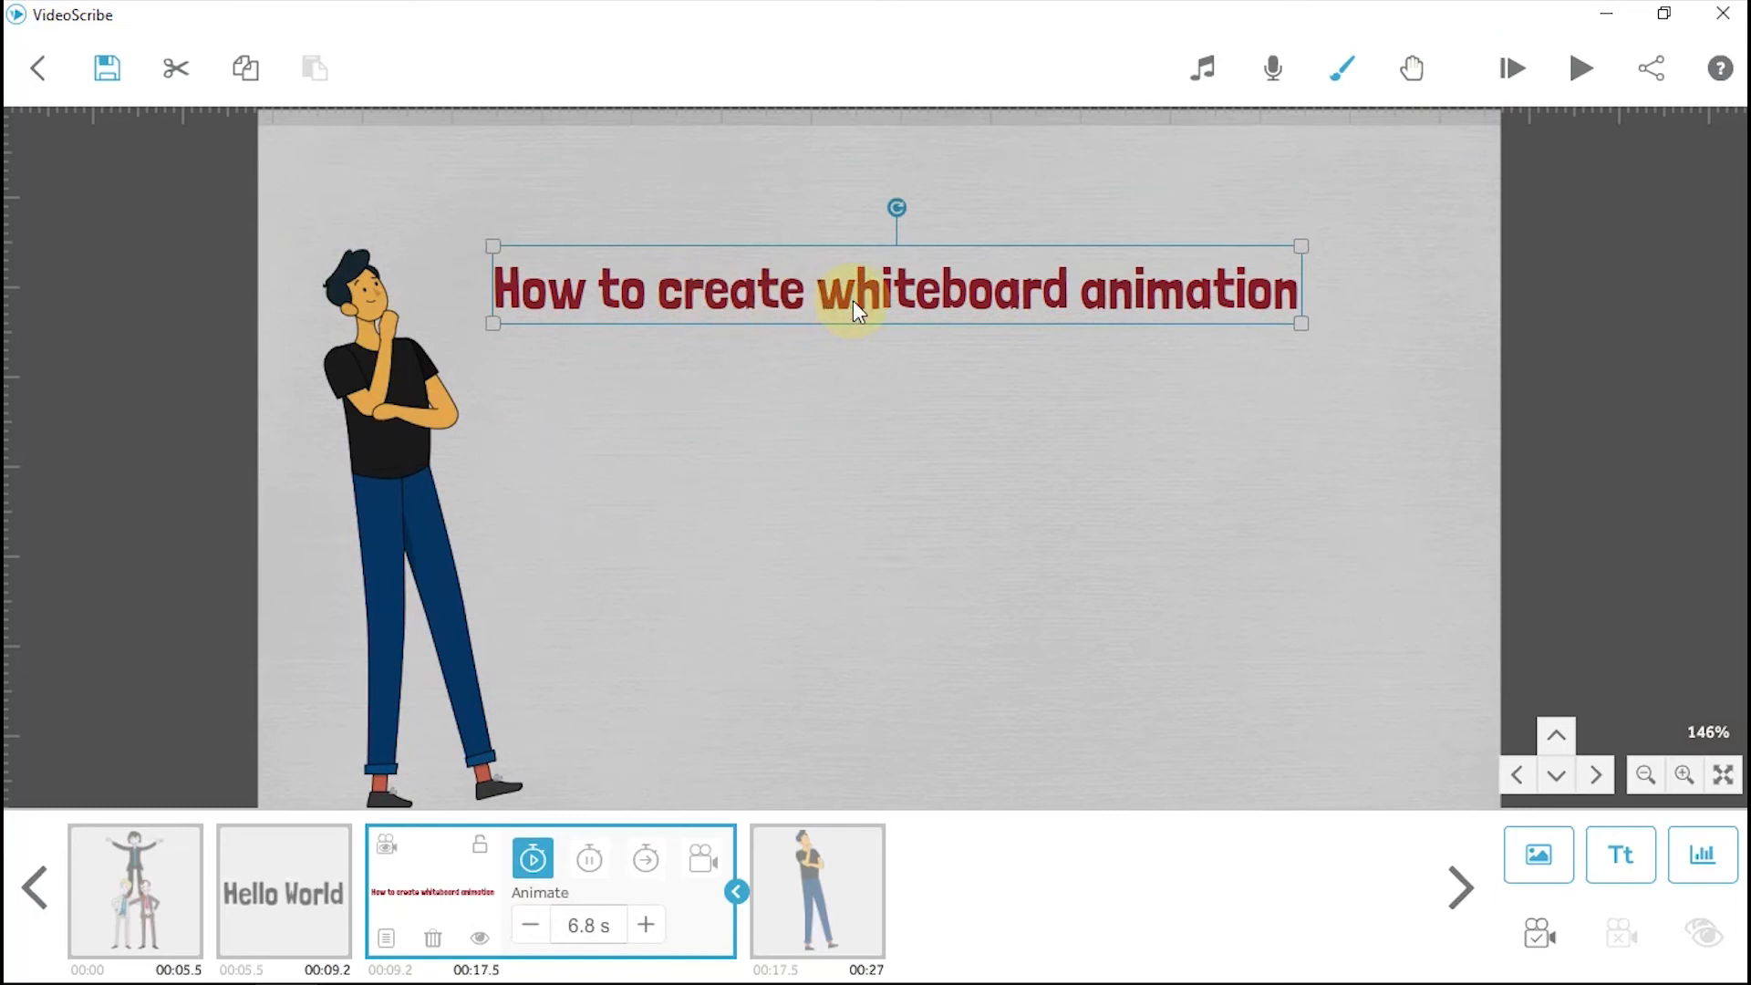
{"action": "double_click", "coordinate": [852, 311]}
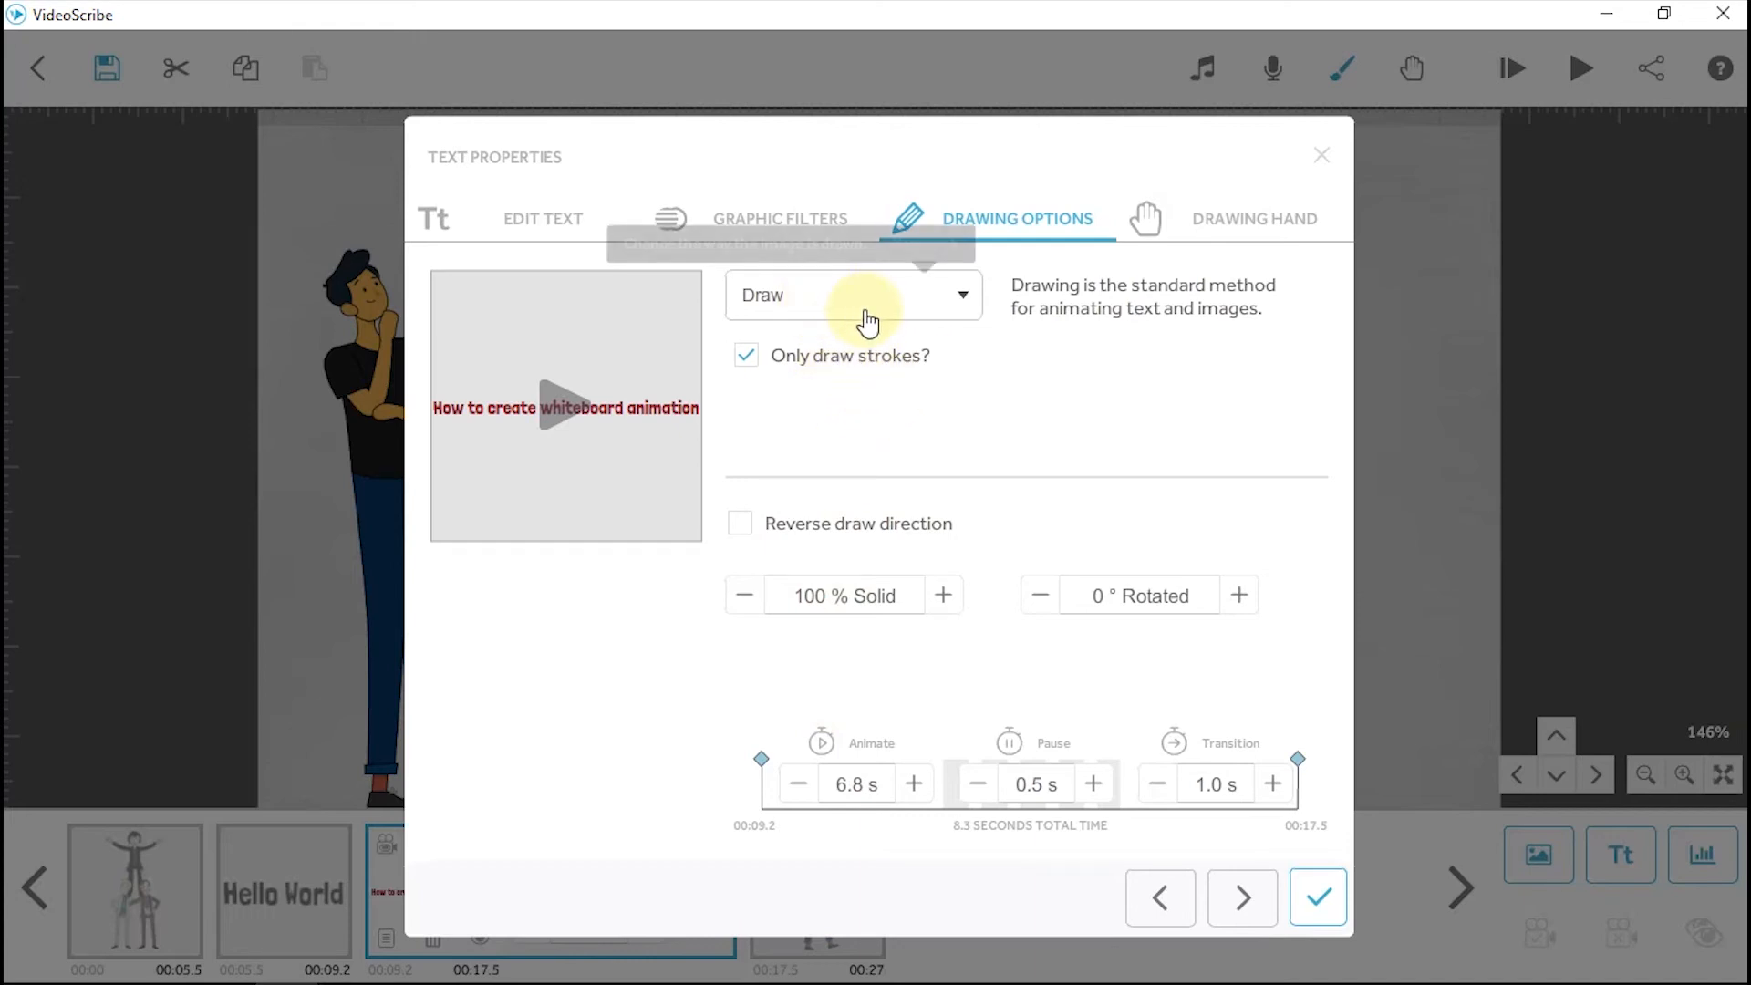
{"action": "left_click", "coordinate": [1270, 235]}
{"action": "left_click", "coordinate": [1009, 224]}
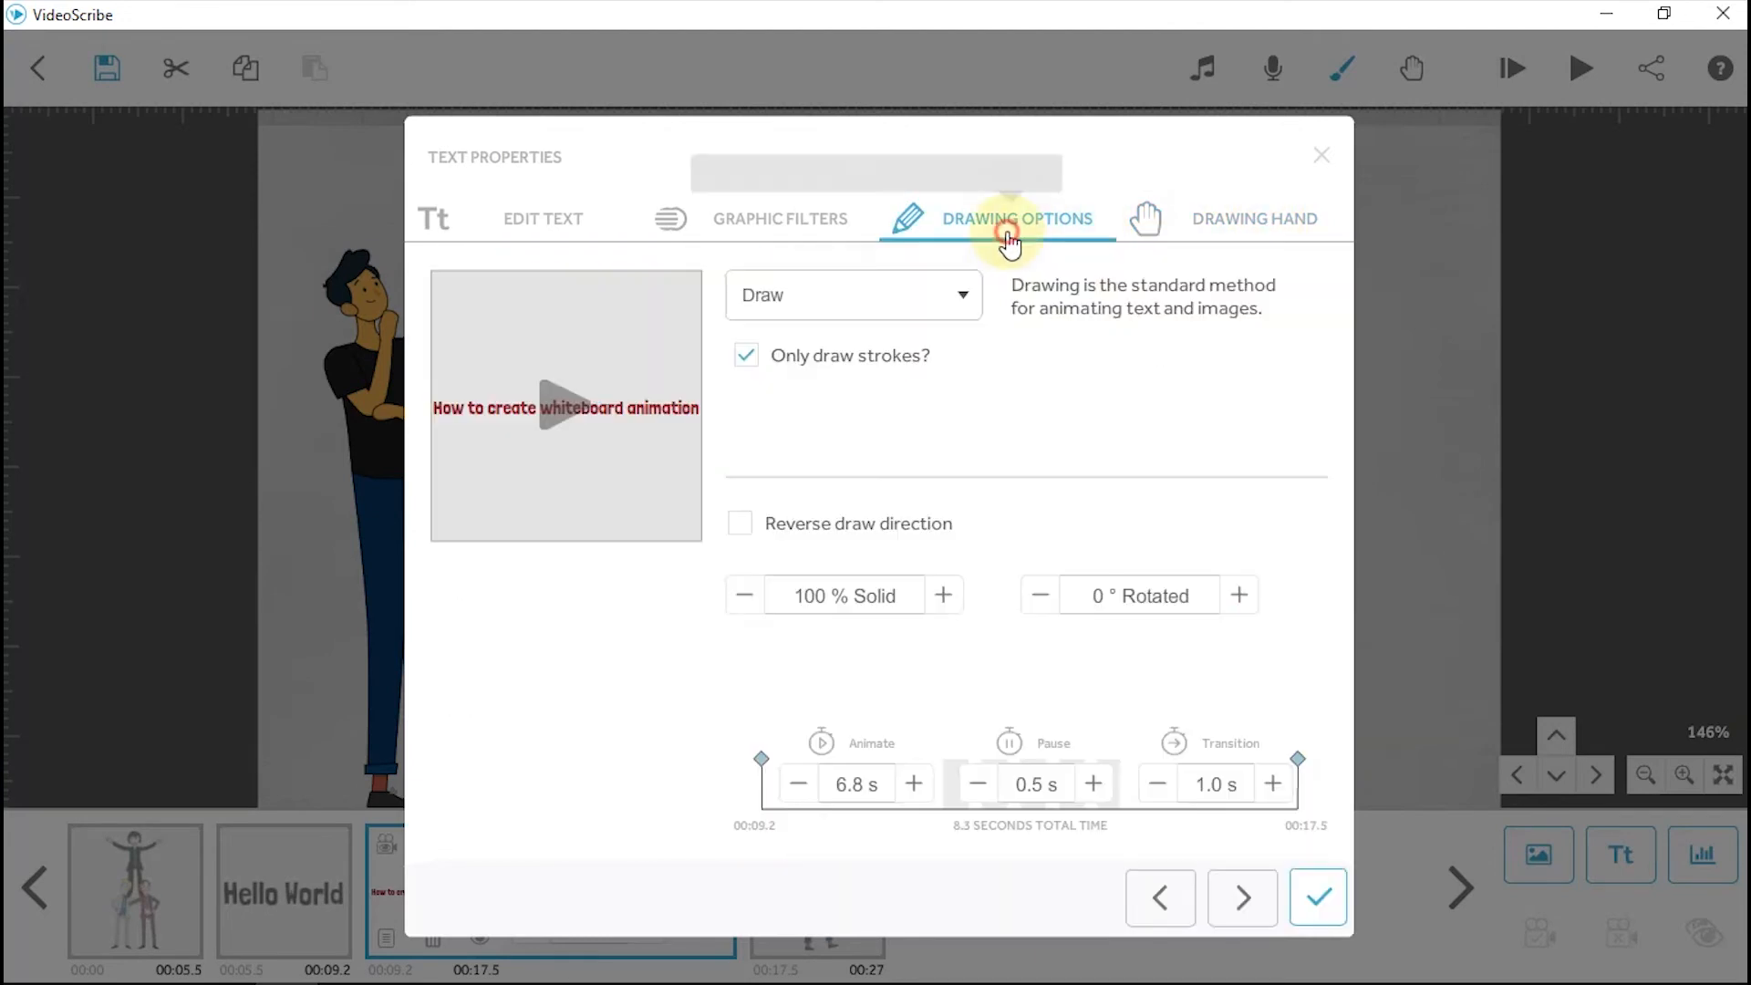
{"action": "left_click", "coordinate": [810, 232]}
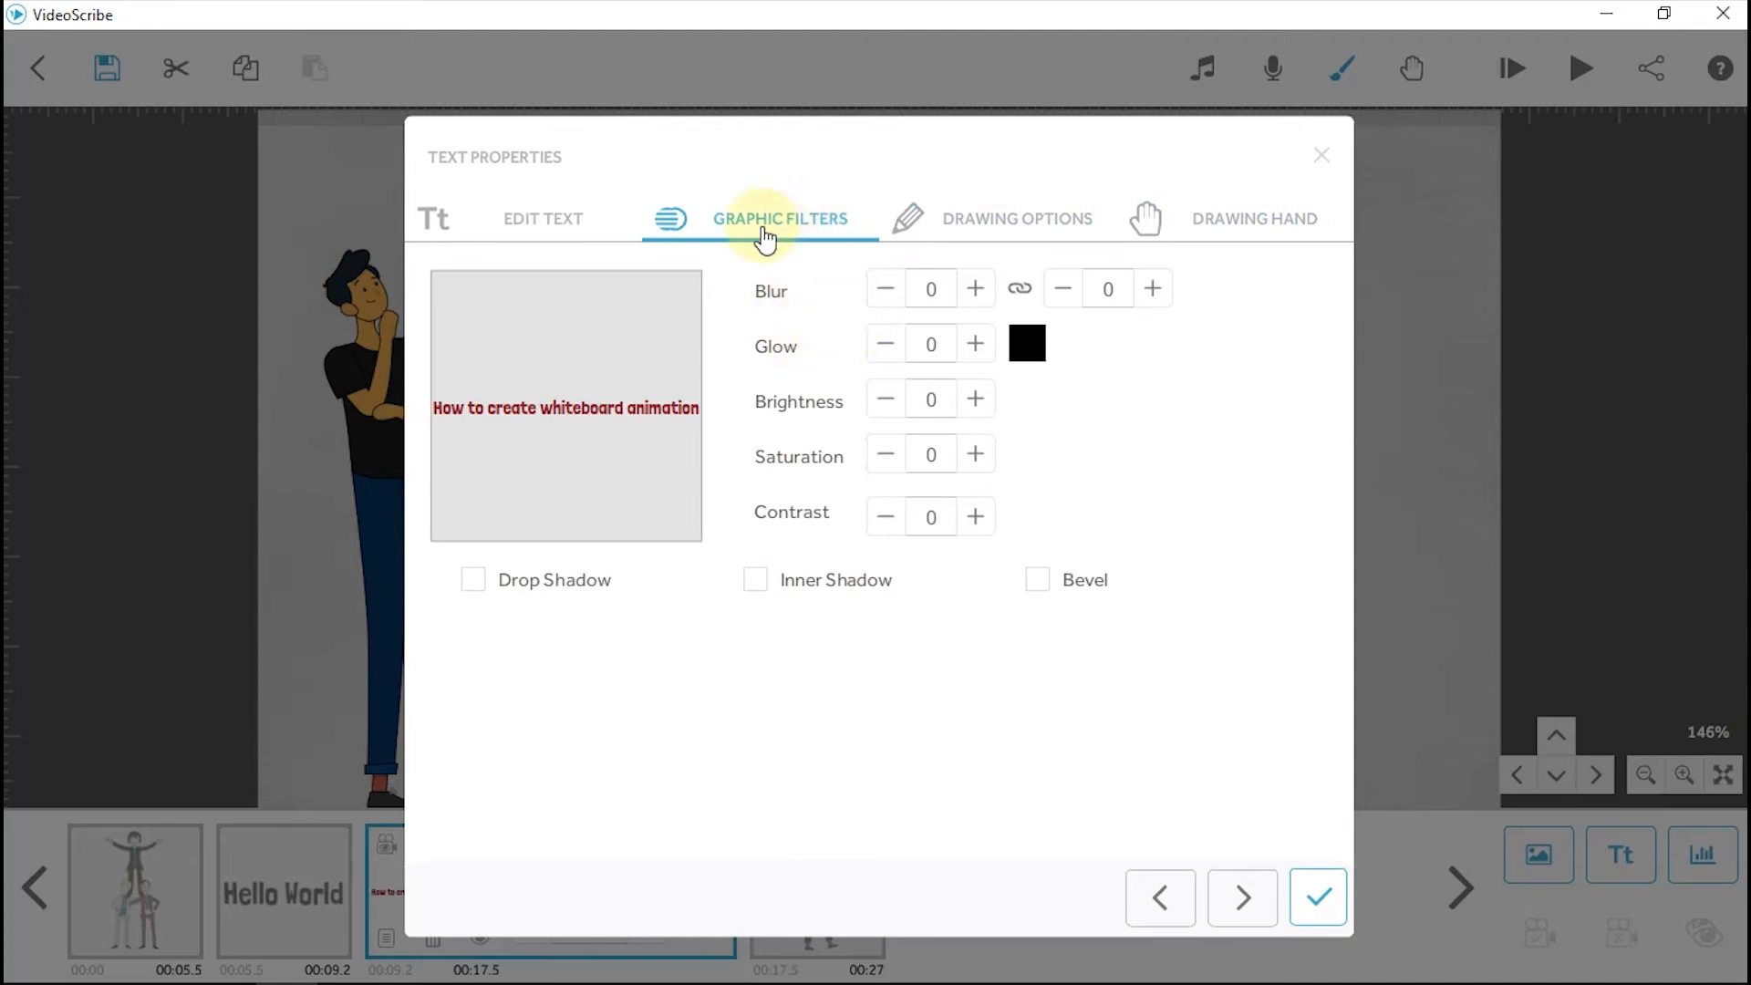
{"action": "left_click", "coordinate": [543, 226]}
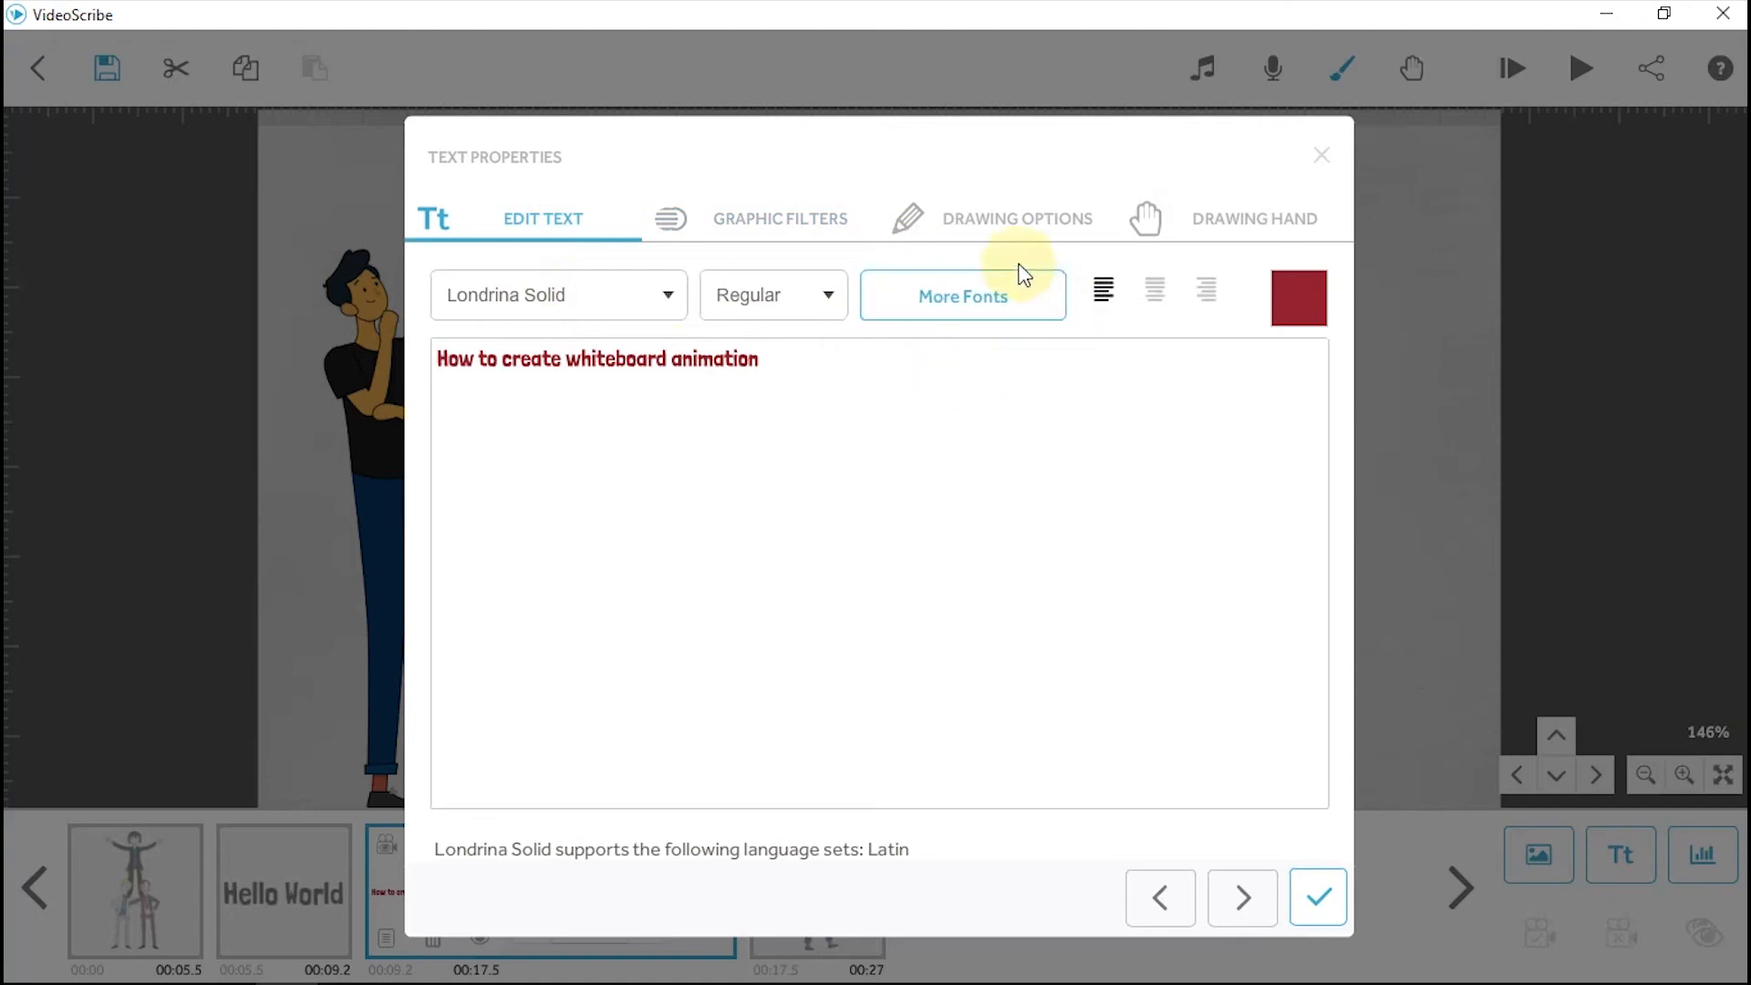
{"action": "left_click", "coordinate": [566, 365]}
{"action": "key", "text": "Return"}
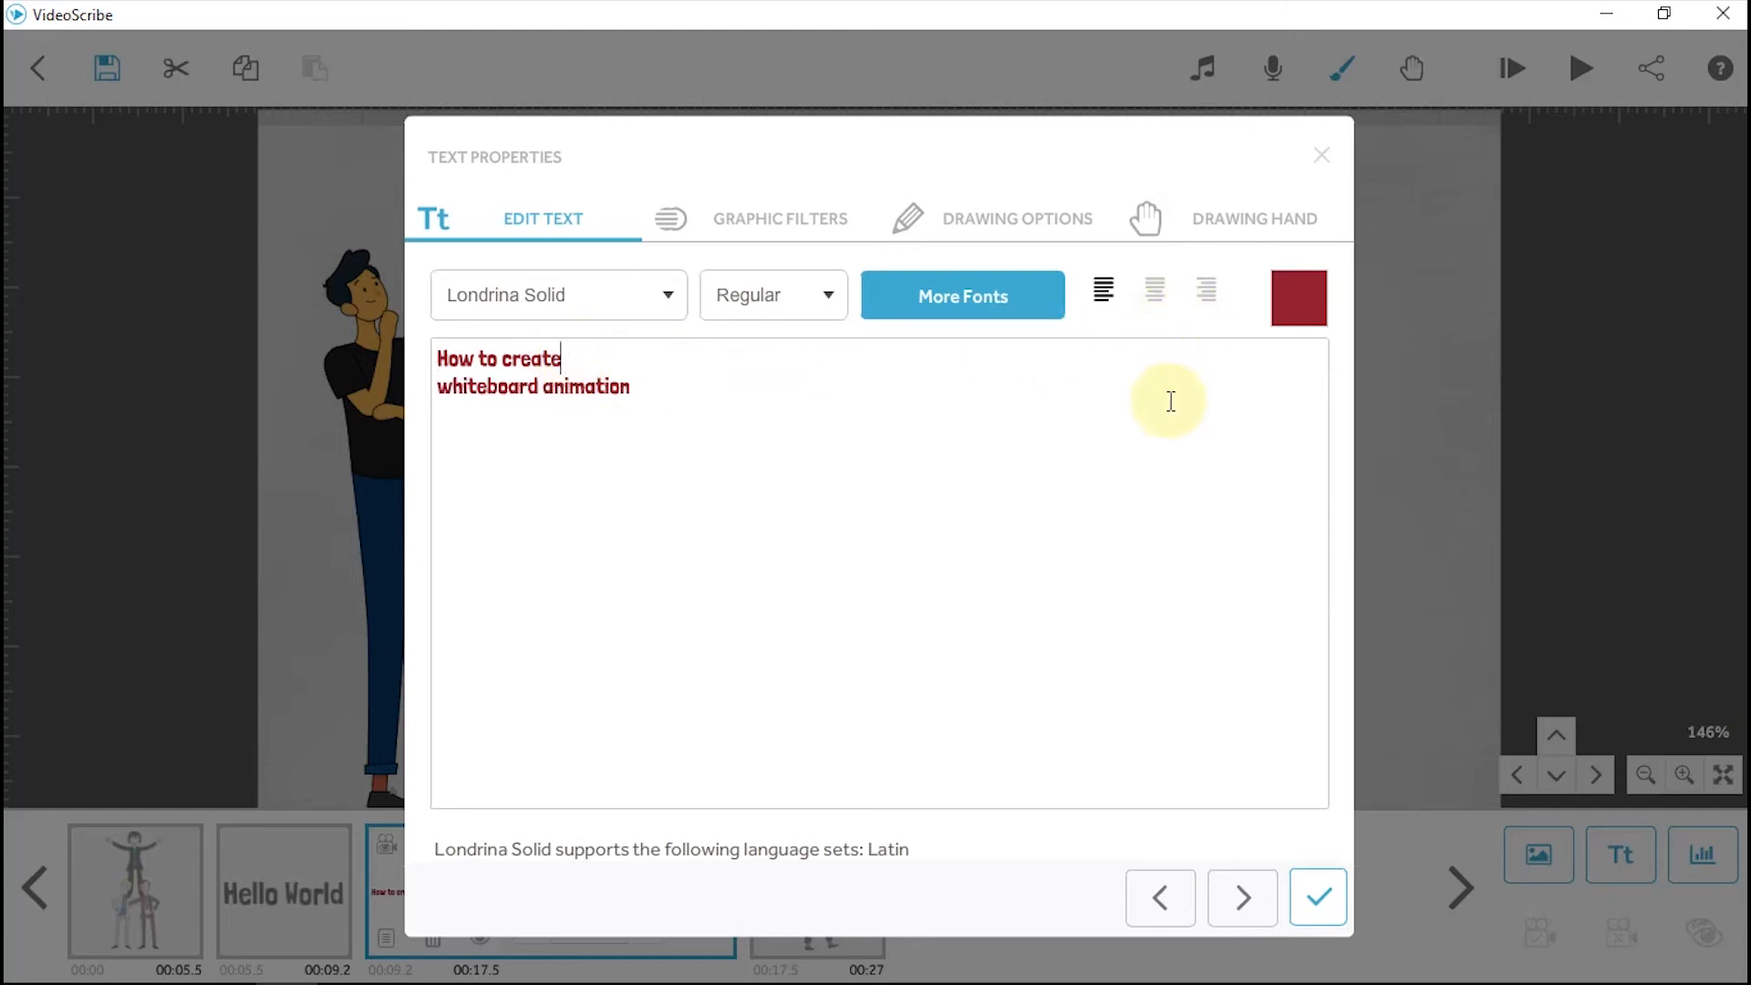
{"action": "left_click", "coordinate": [1098, 219]}
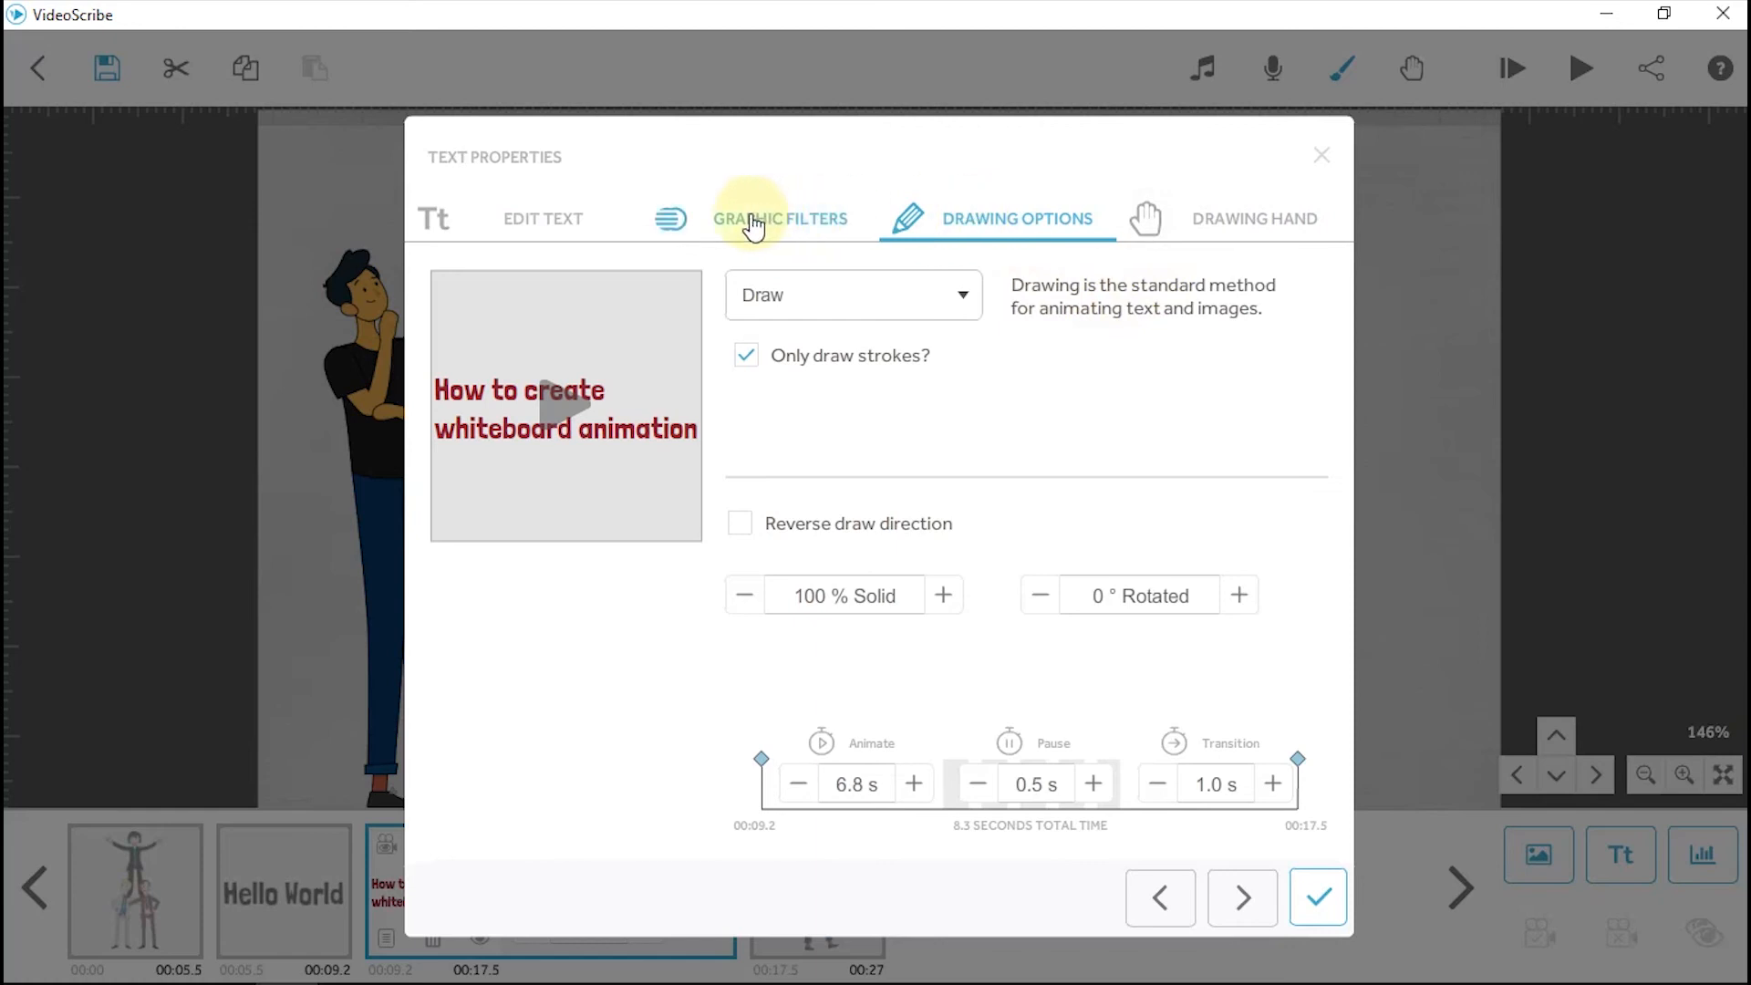
{"action": "left_click", "coordinate": [549, 220]}
{"action": "left_click", "coordinate": [1156, 297]}
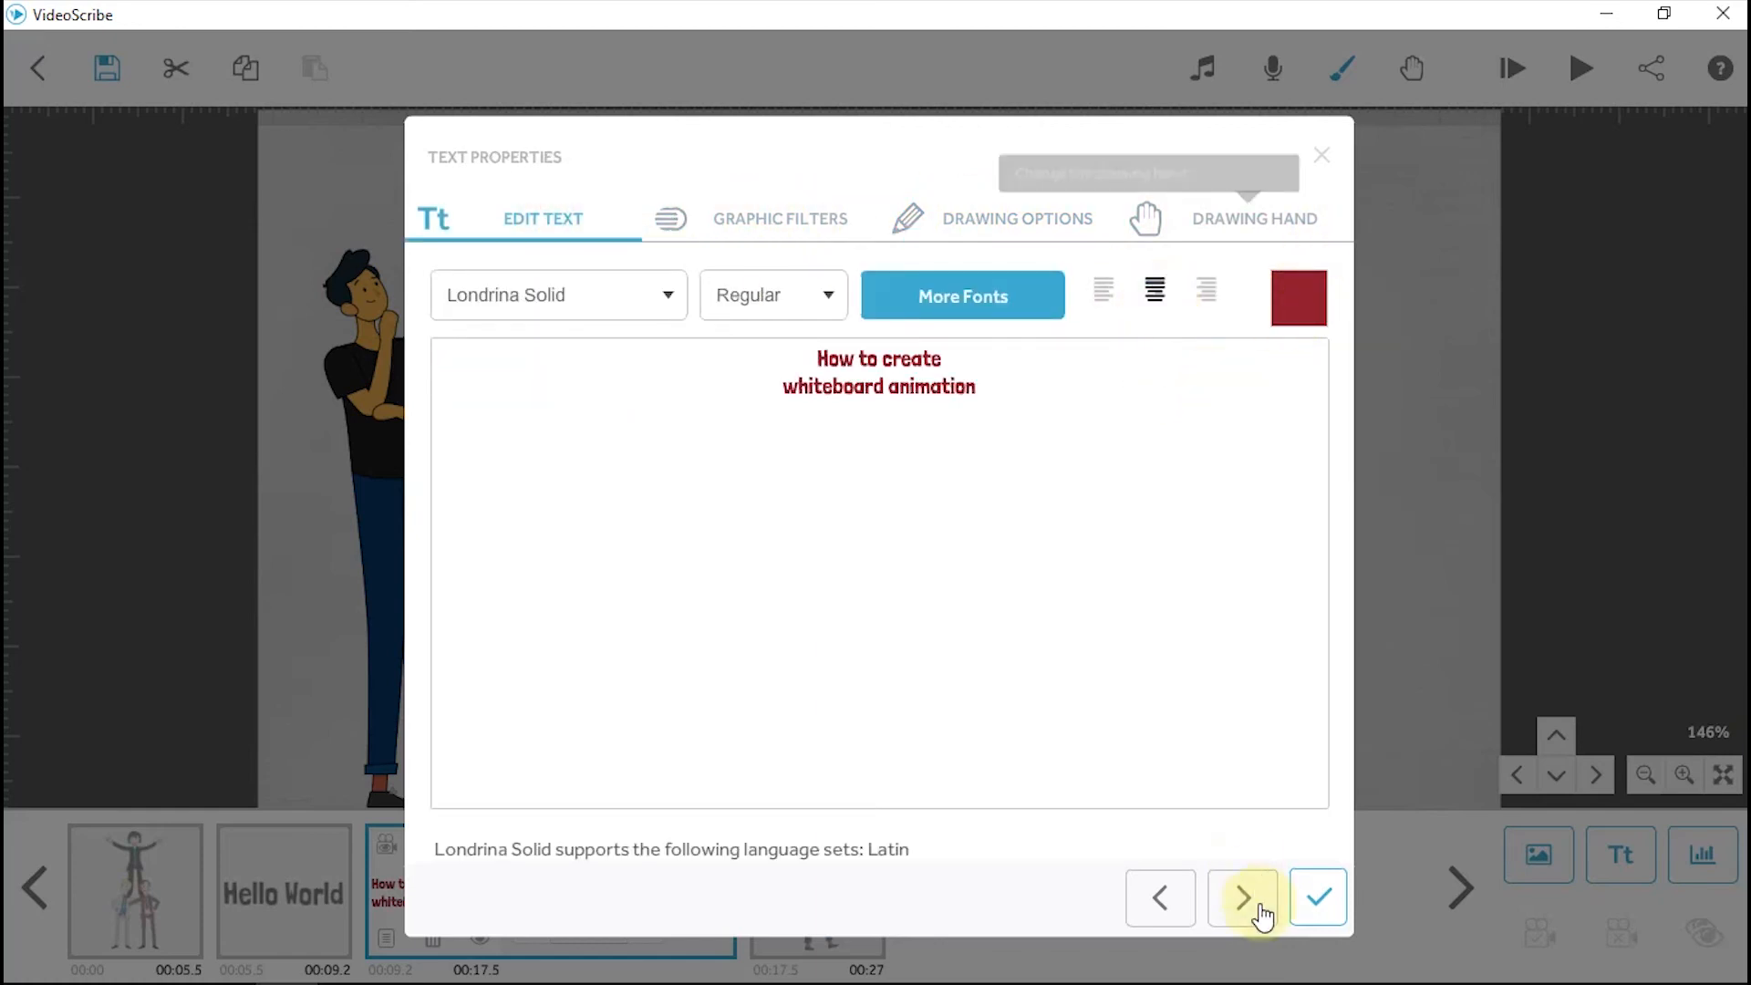
{"action": "left_click", "coordinate": [1321, 912]}
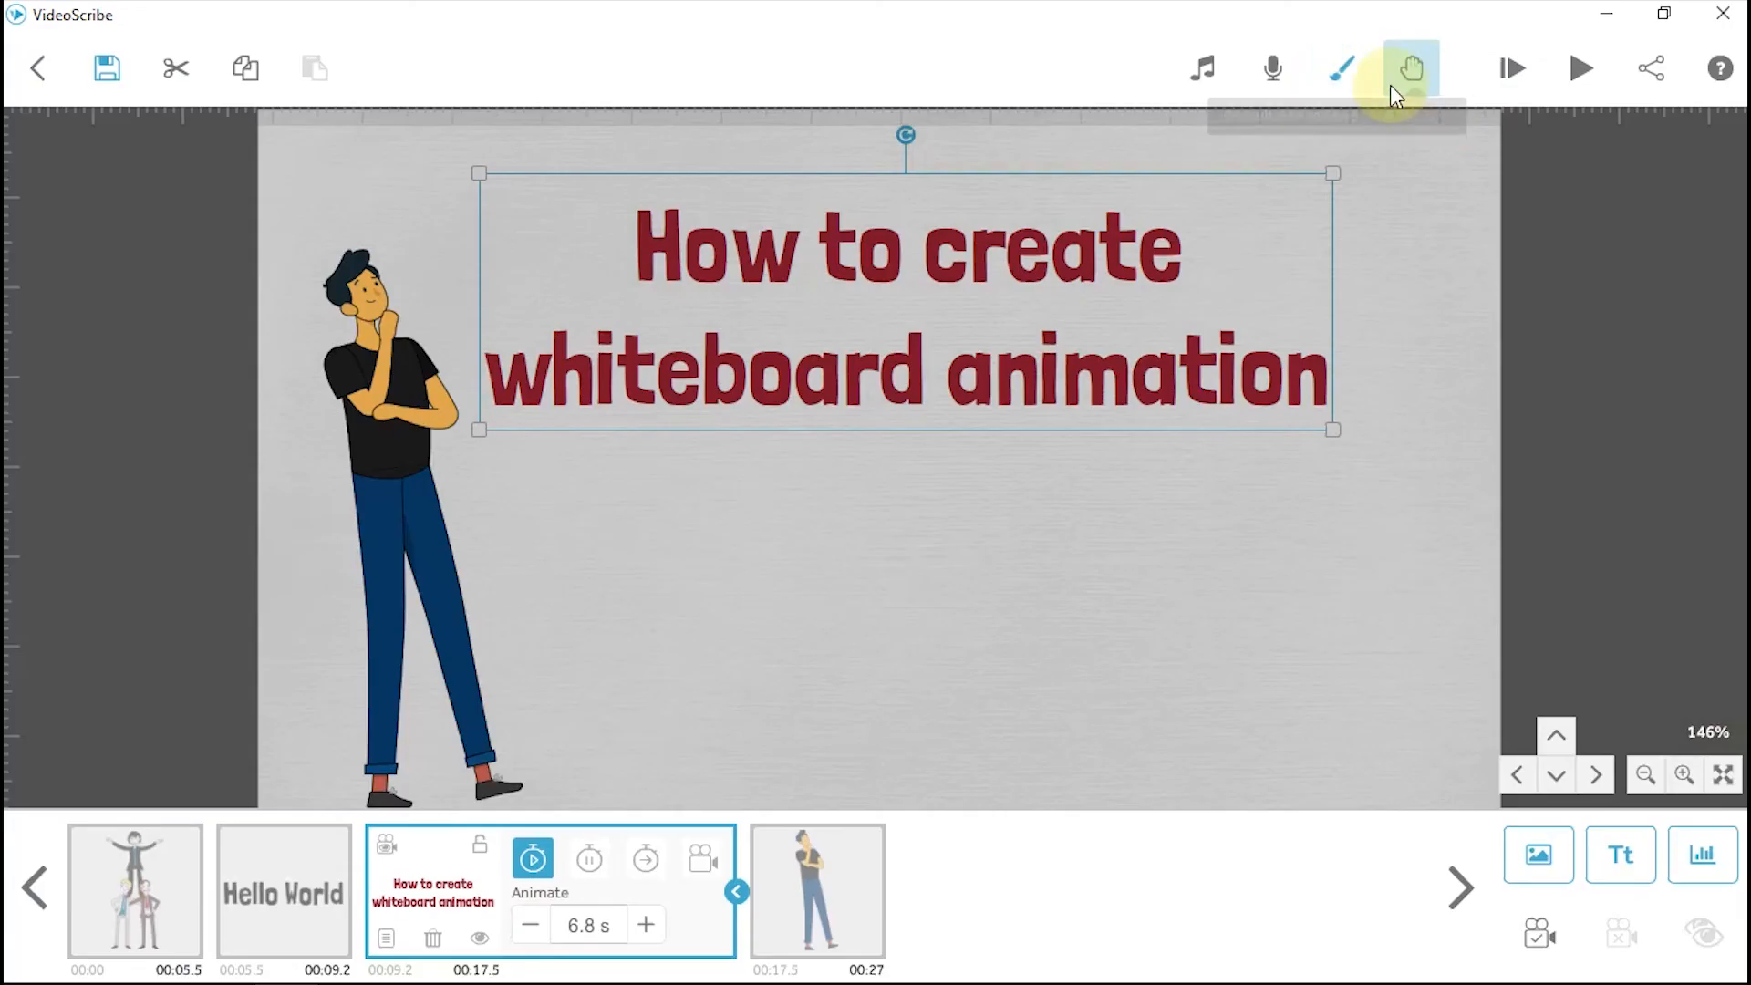
Change the title's drawing option to Move In and set its angle so it enters from below.
{"action": "double_click", "coordinate": [1139, 281]}
{"action": "left_click", "coordinate": [1151, 217]}
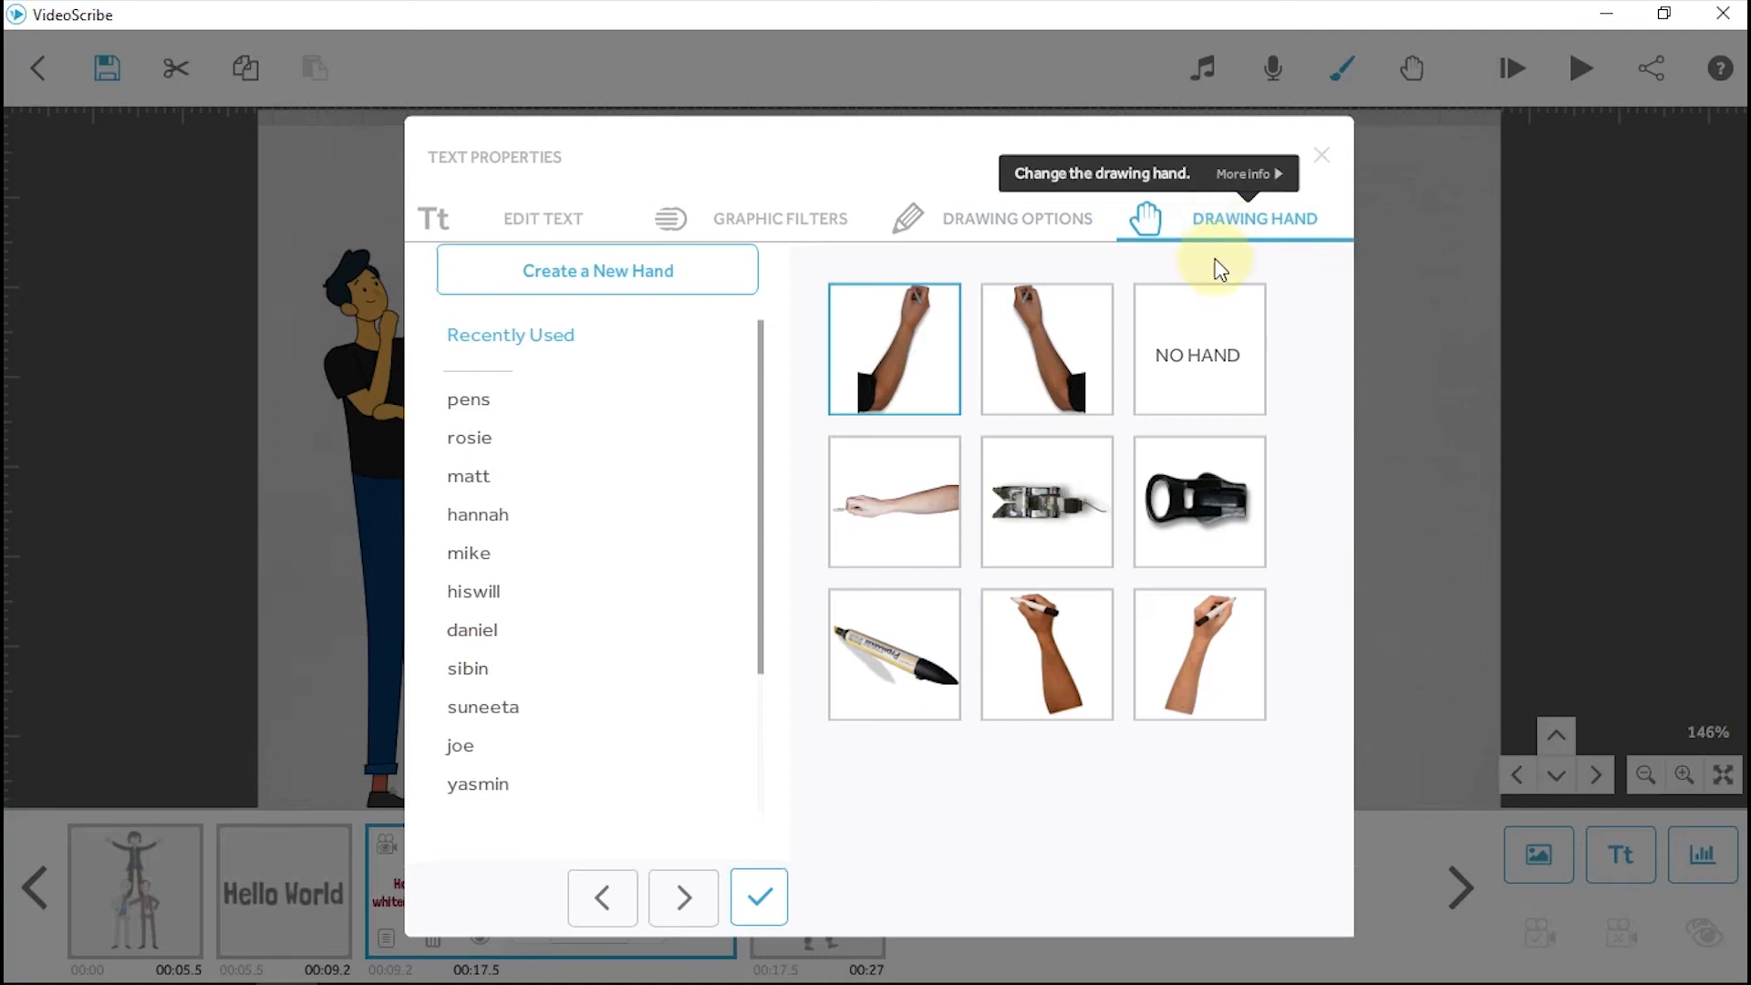
{"action": "left_click", "coordinate": [1001, 236]}
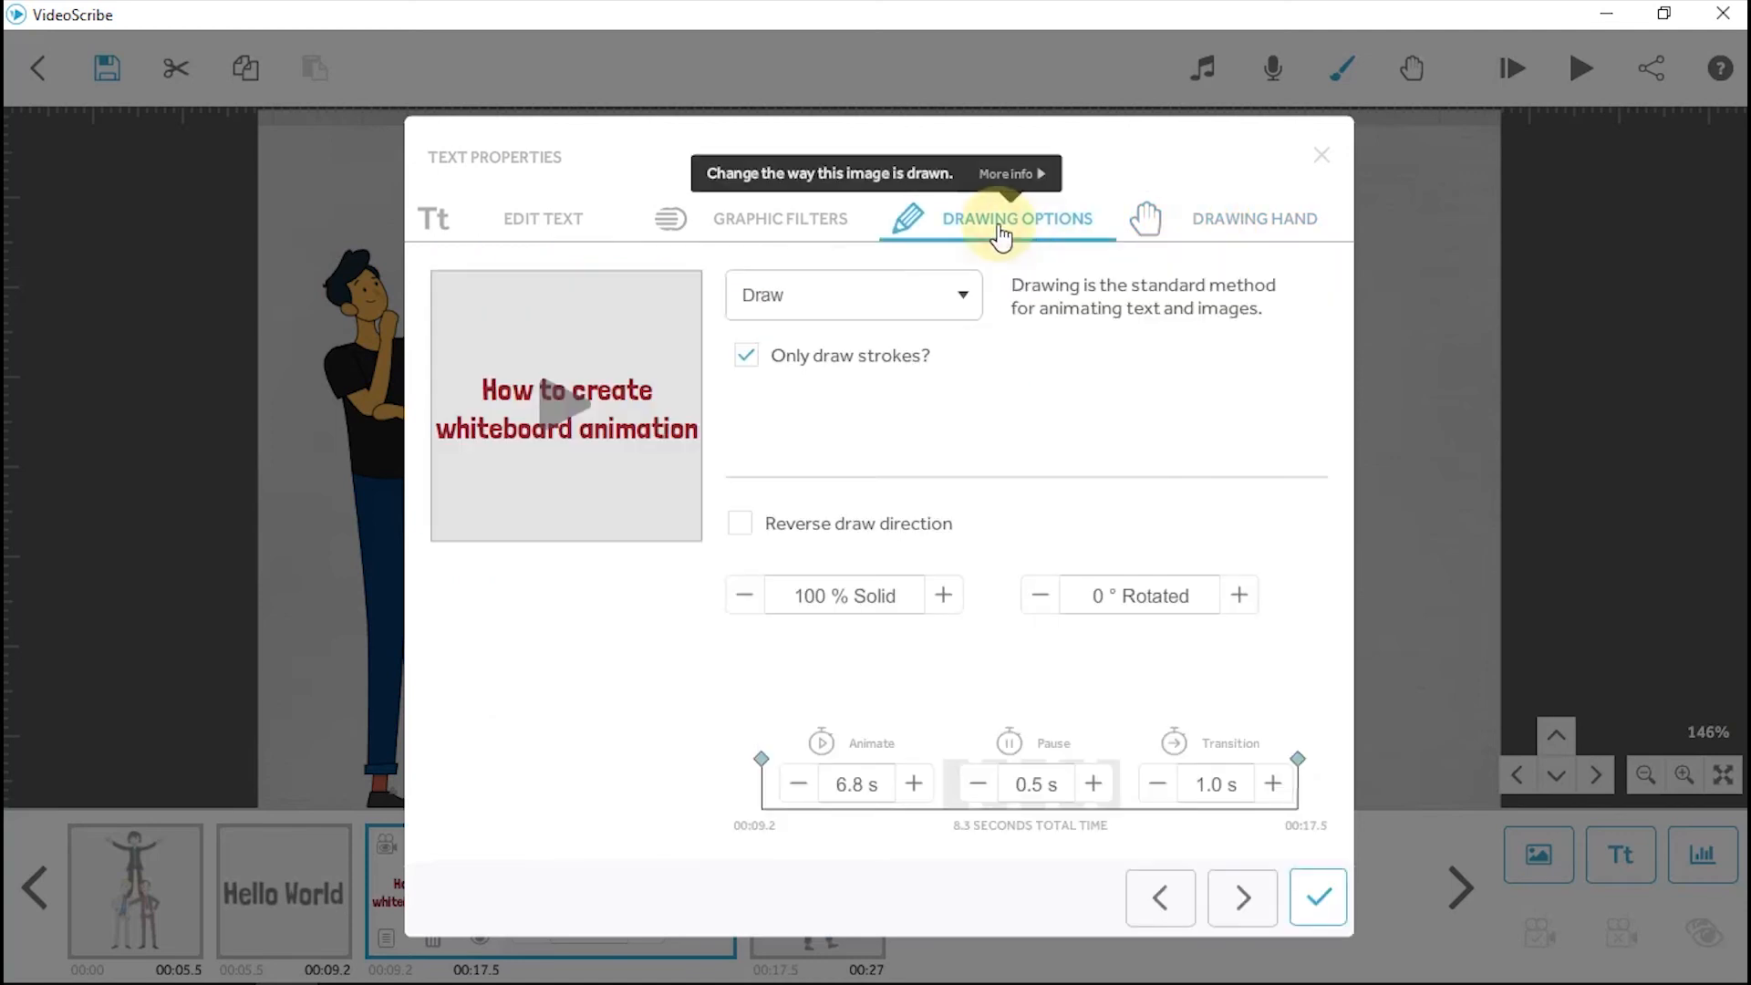
{"action": "left_click", "coordinate": [951, 308]}
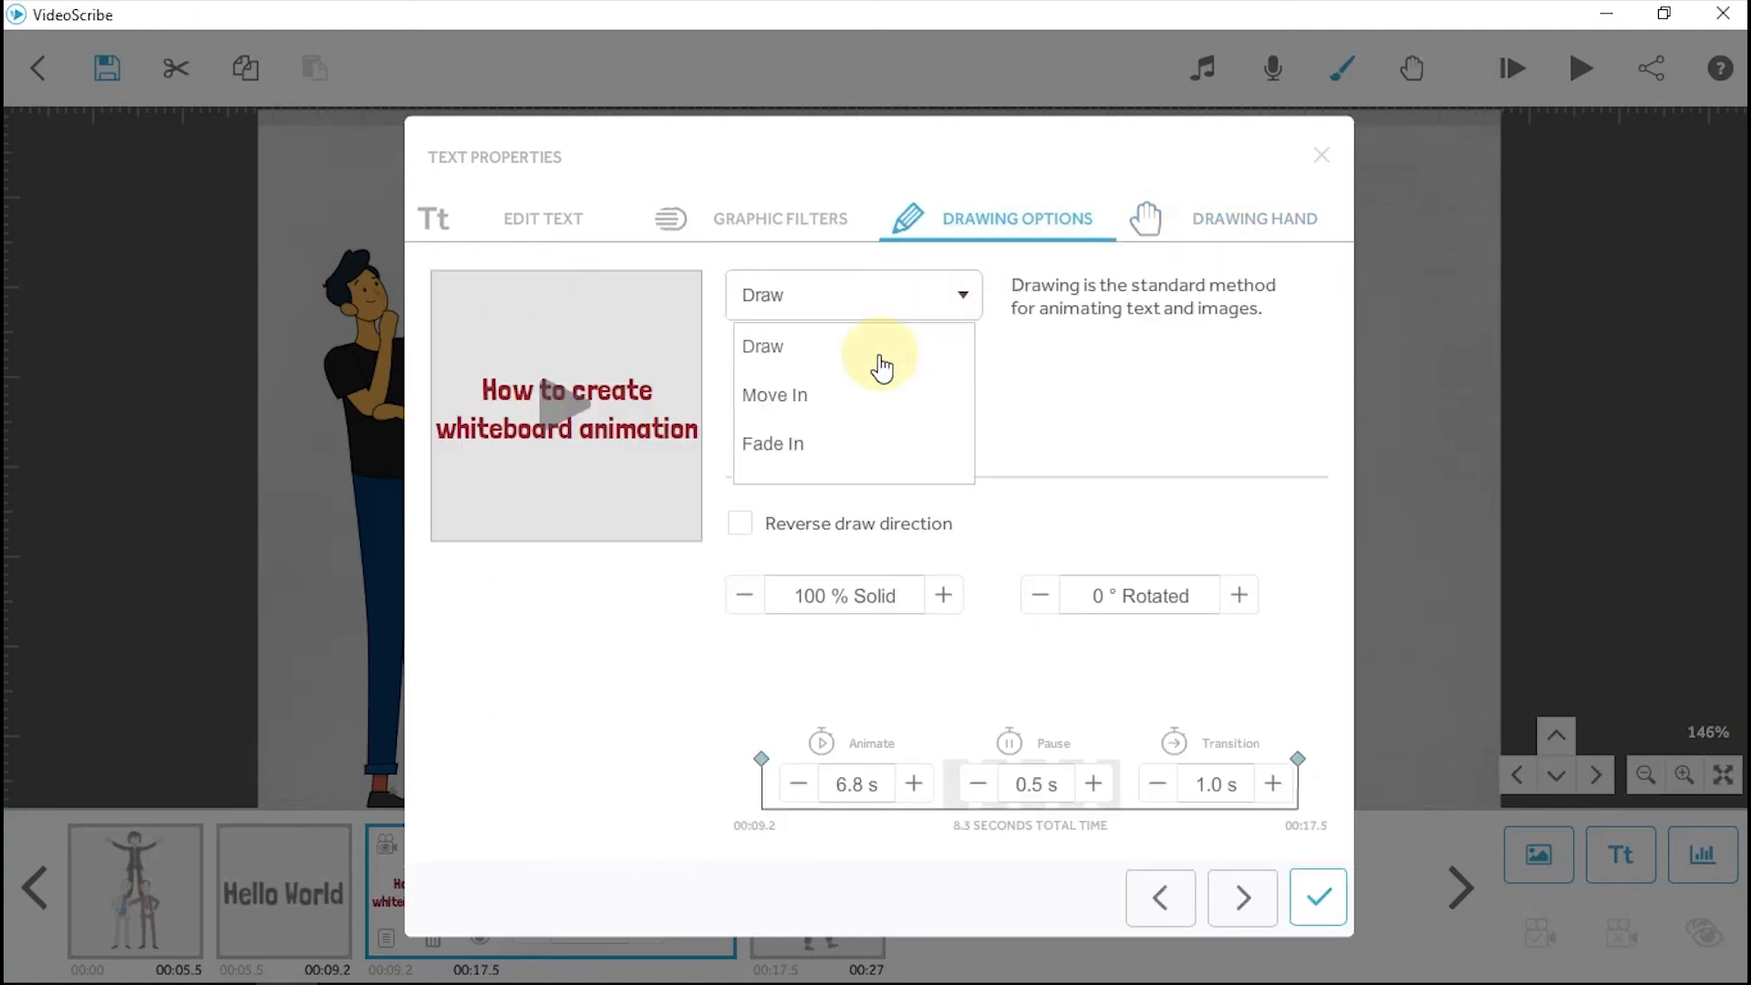
{"action": "left_click", "coordinate": [812, 415]}
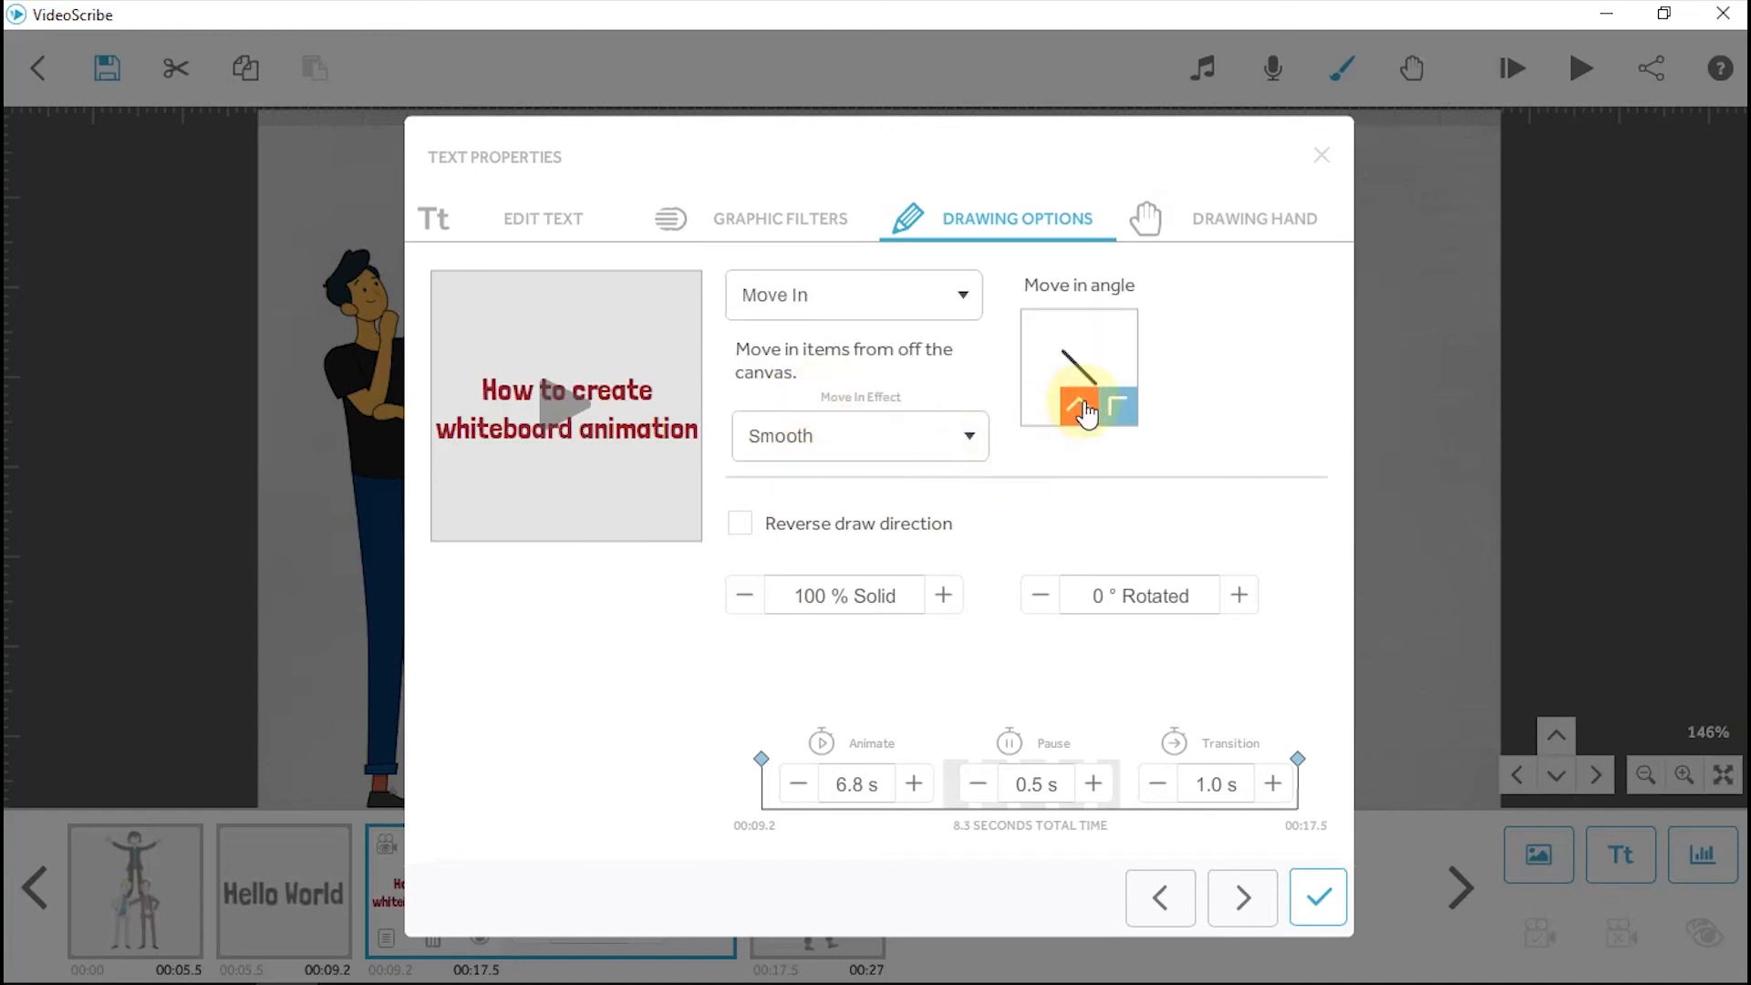
{"action": "left_click_drag", "start_coordinate": [1119, 403], "coordinate": [1079, 424]}
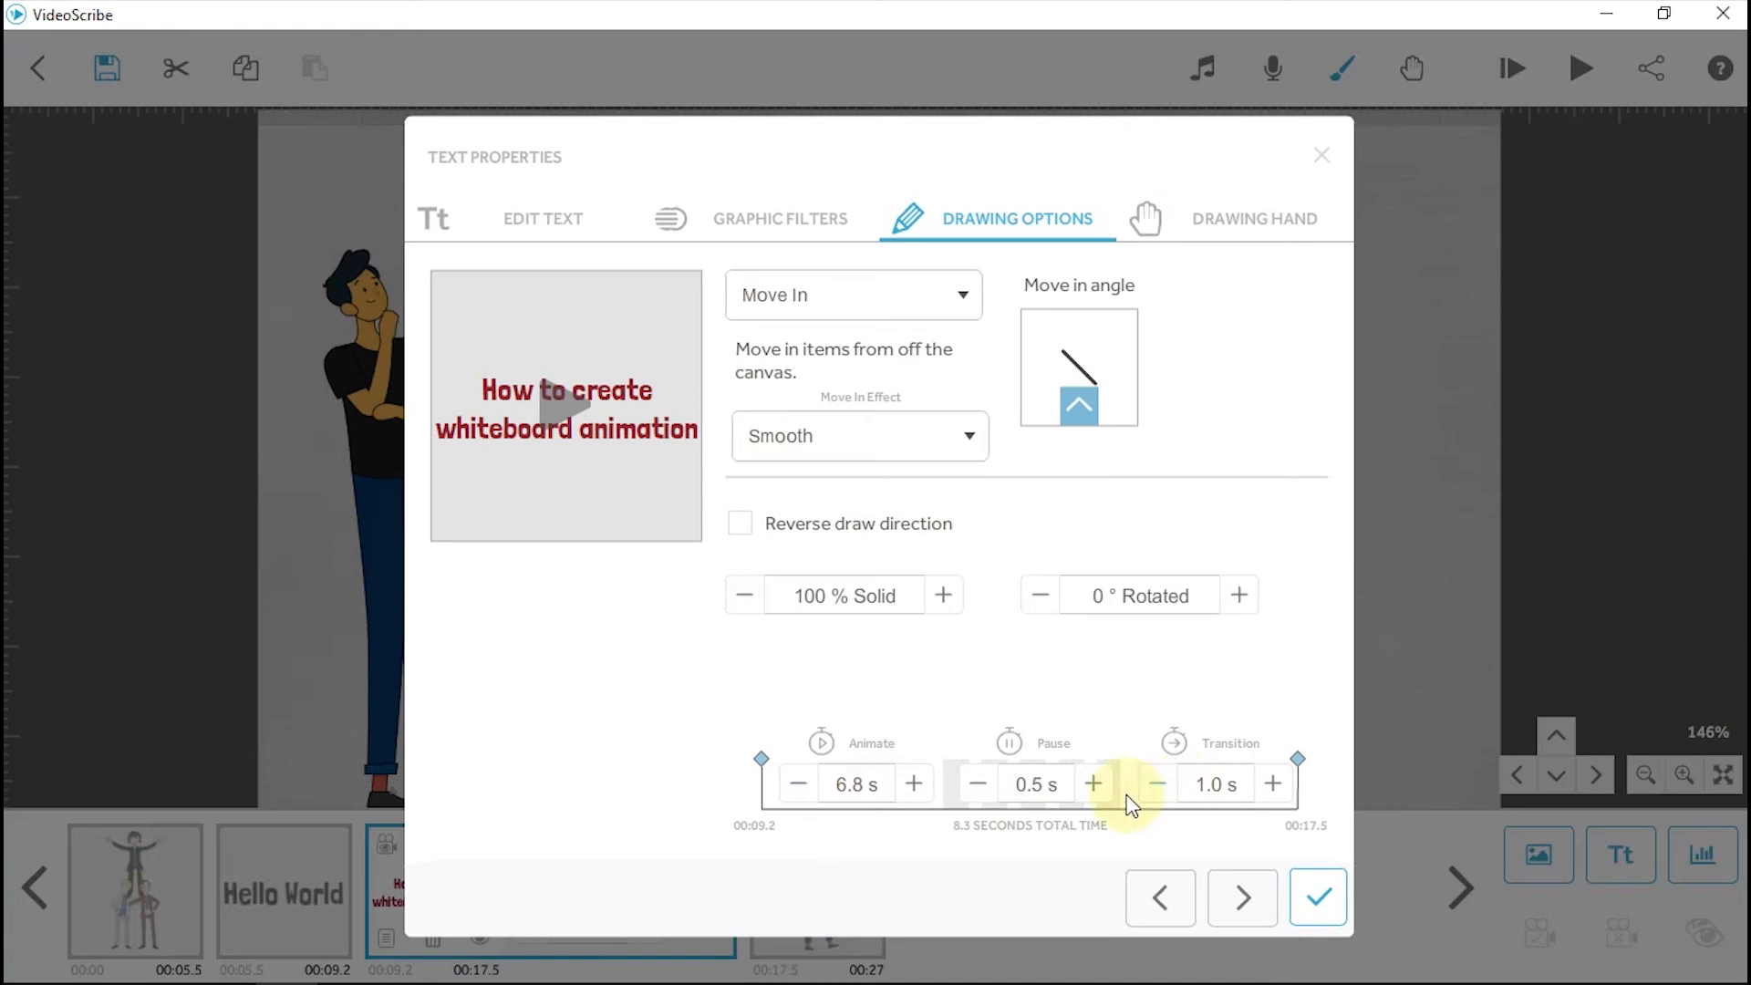
Set the title's animate time to 3.0 s, lengthen its transition, and apply the text properties.
{"action": "left_click", "coordinate": [800, 786]}
{"action": "left_click", "coordinate": [801, 786]}
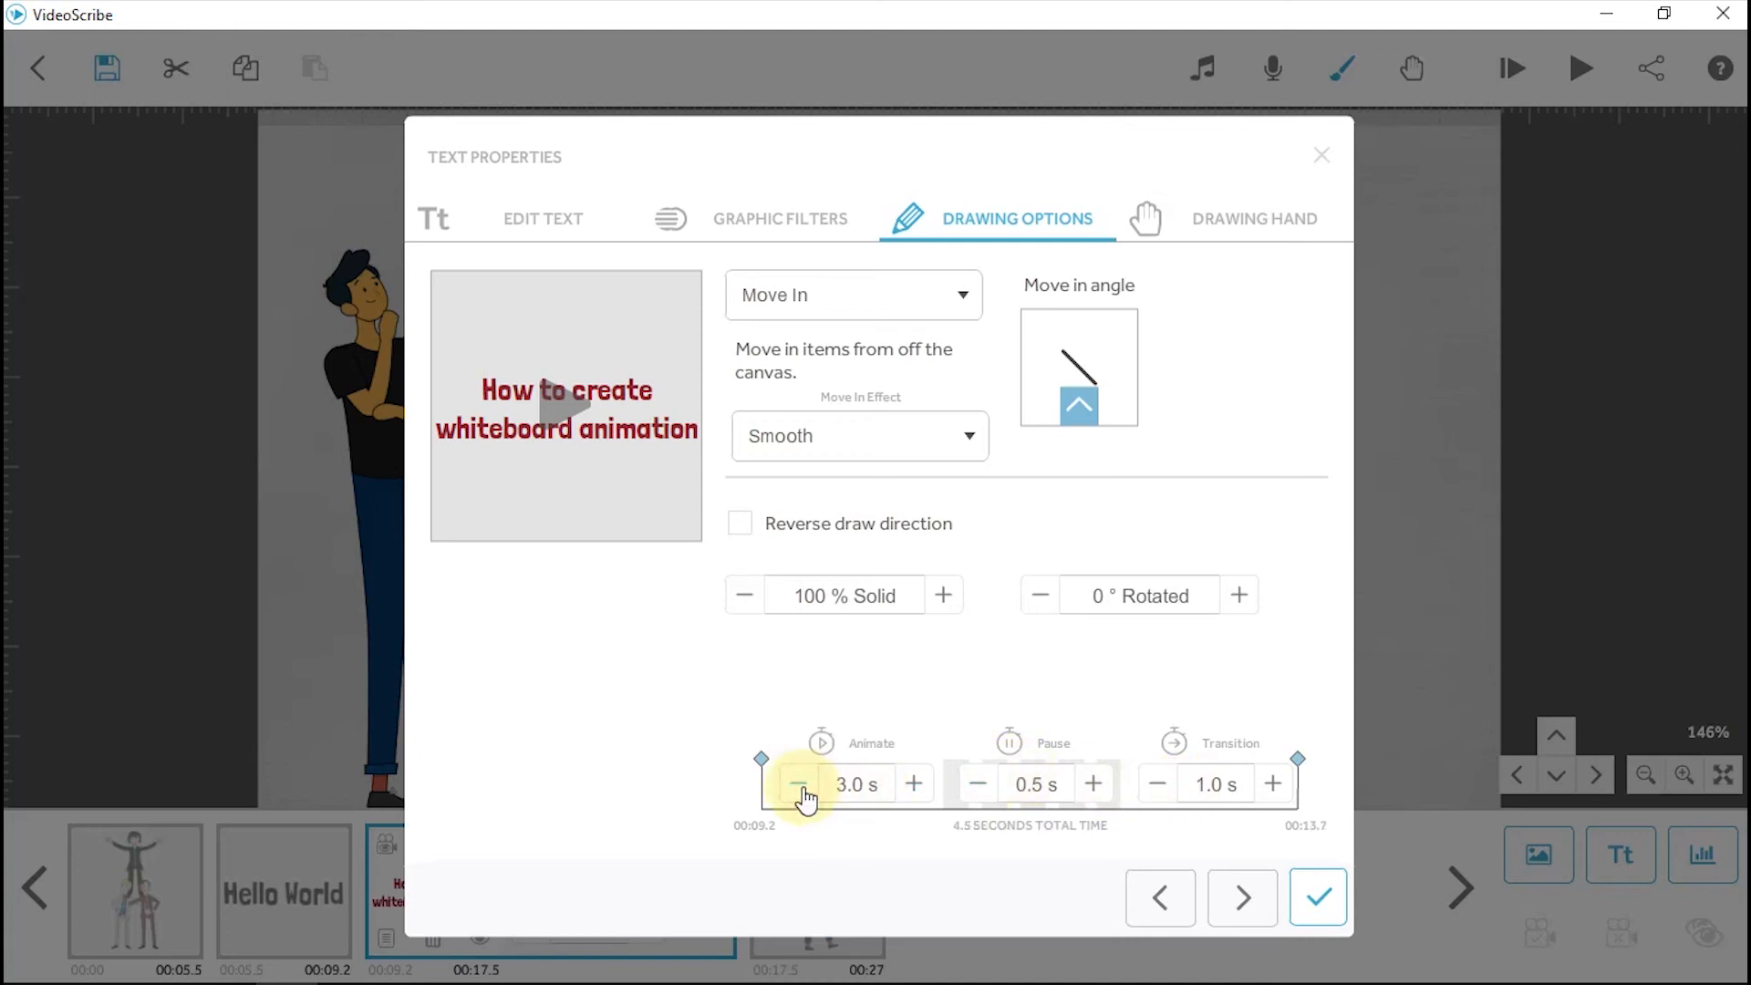
{"action": "left_click", "coordinate": [1273, 784]}
{"action": "left_click", "coordinate": [1319, 898]}
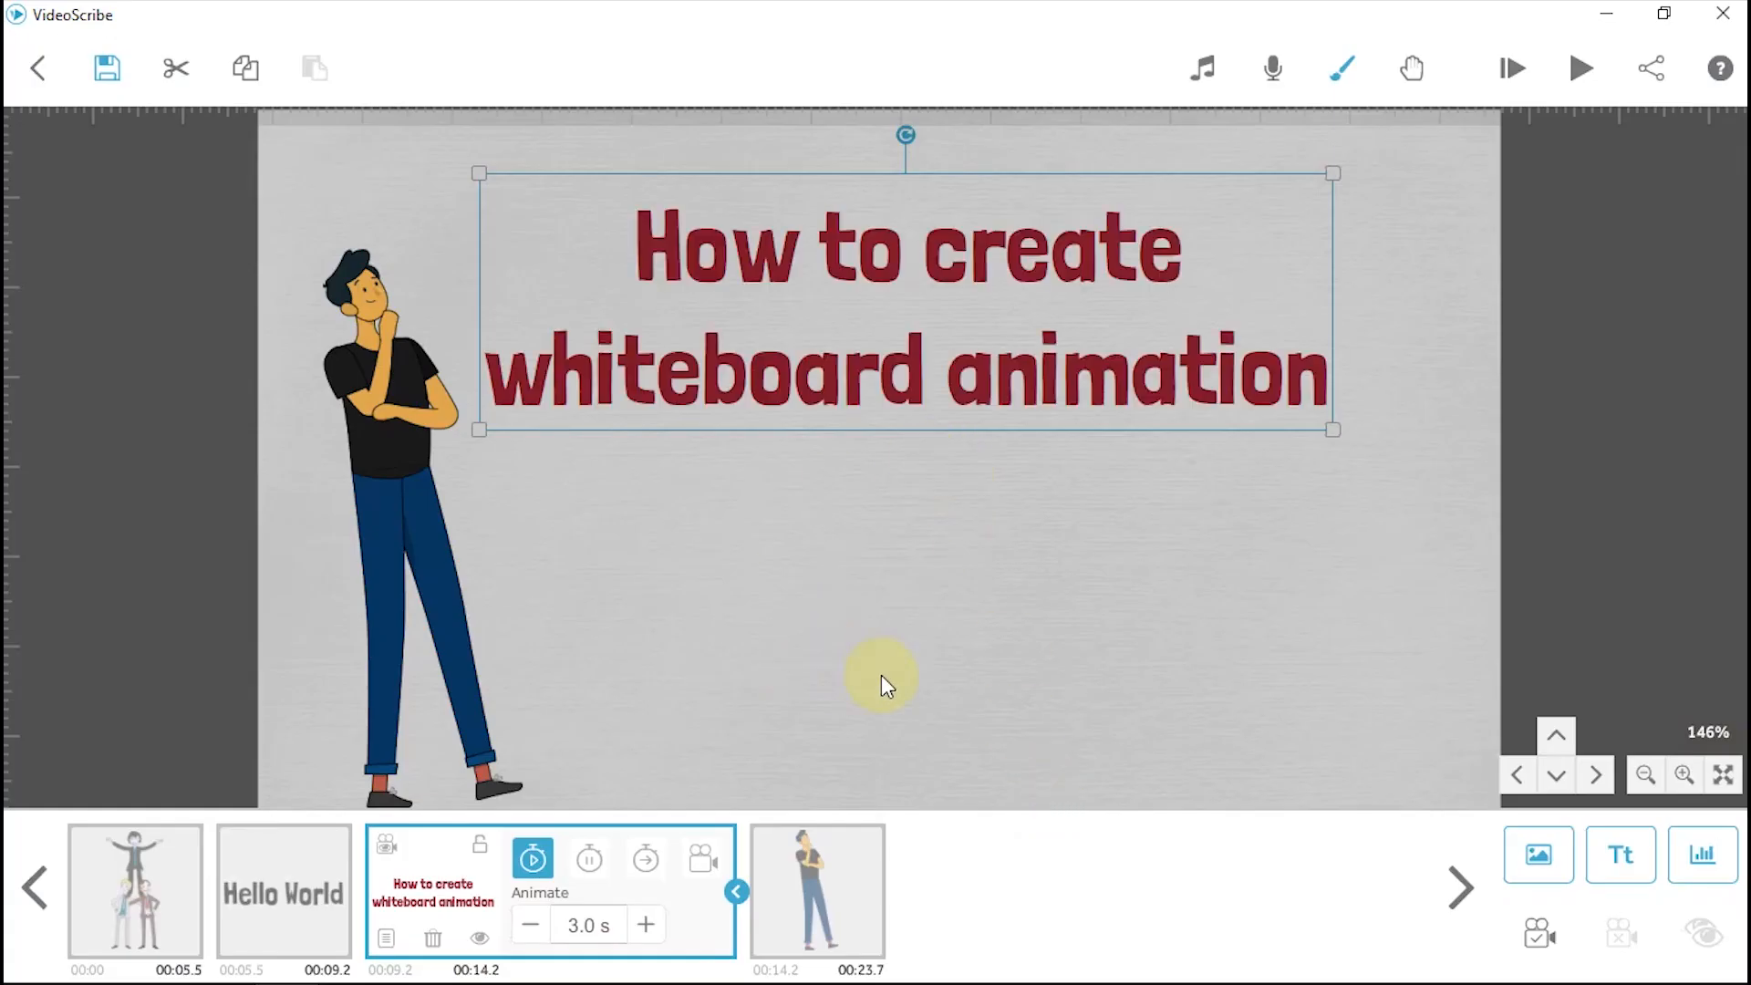
Set the thinking man's animate time to 2.0 s and preview the animation.
{"action": "left_click", "coordinate": [832, 867]}
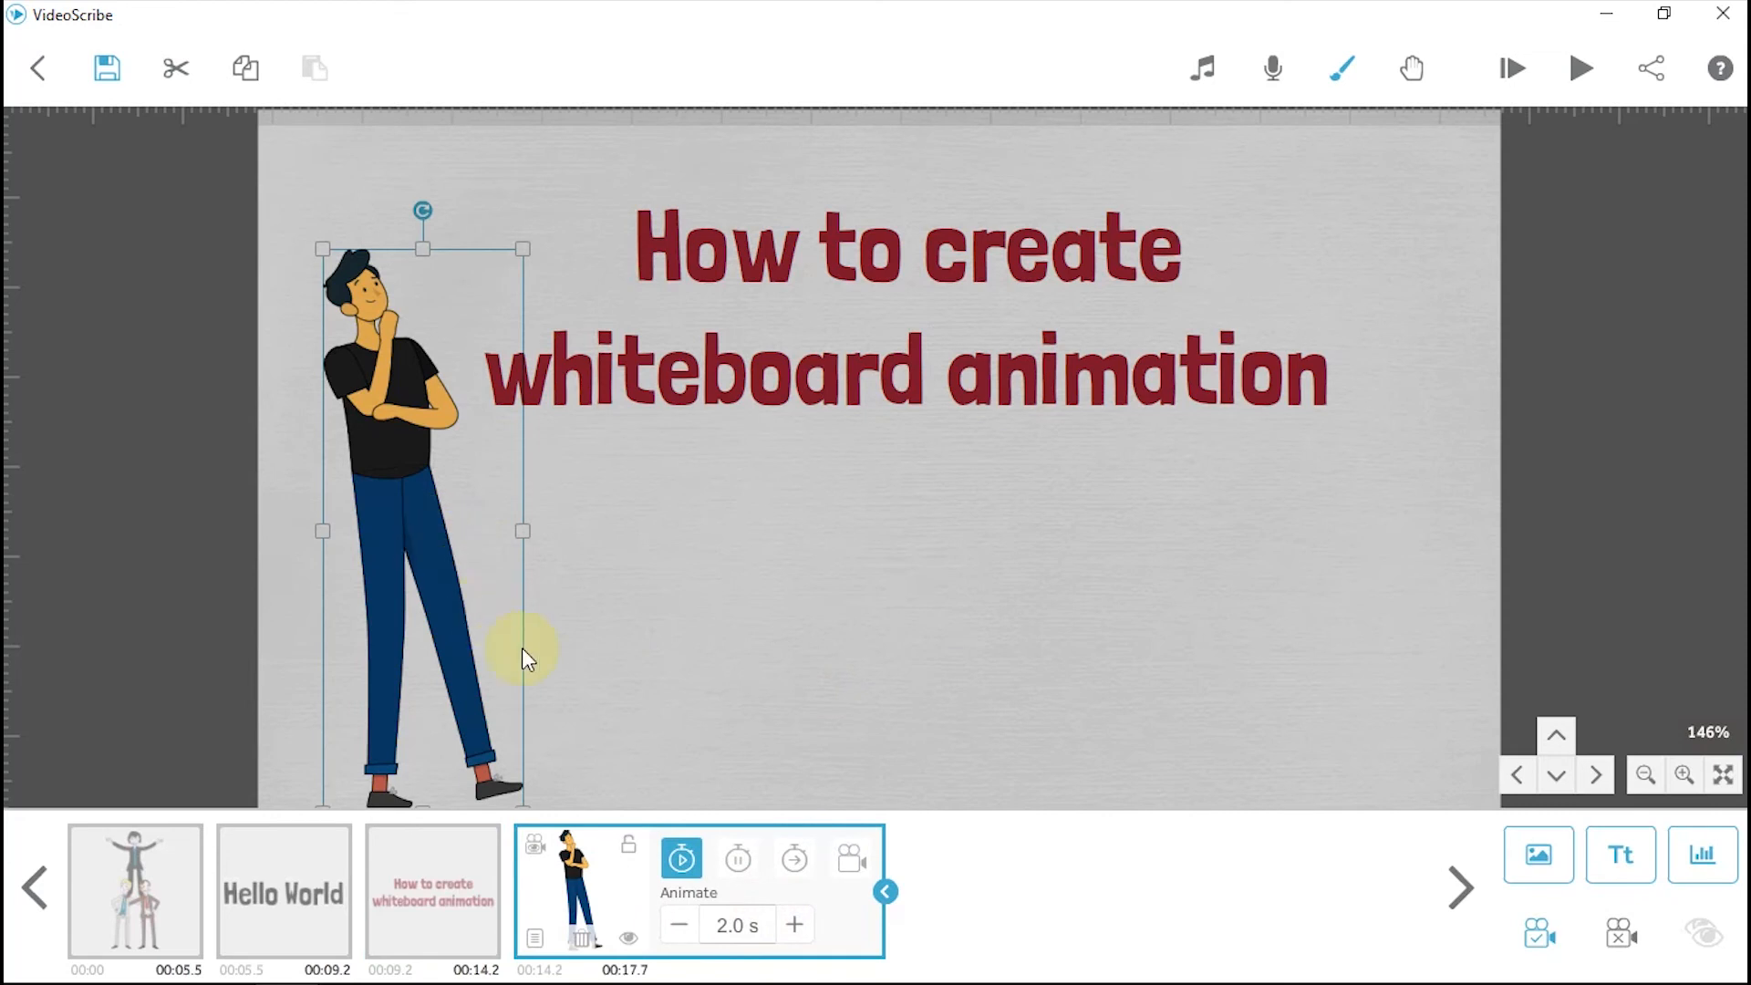
{"action": "left_click", "coordinate": [1563, 73]}
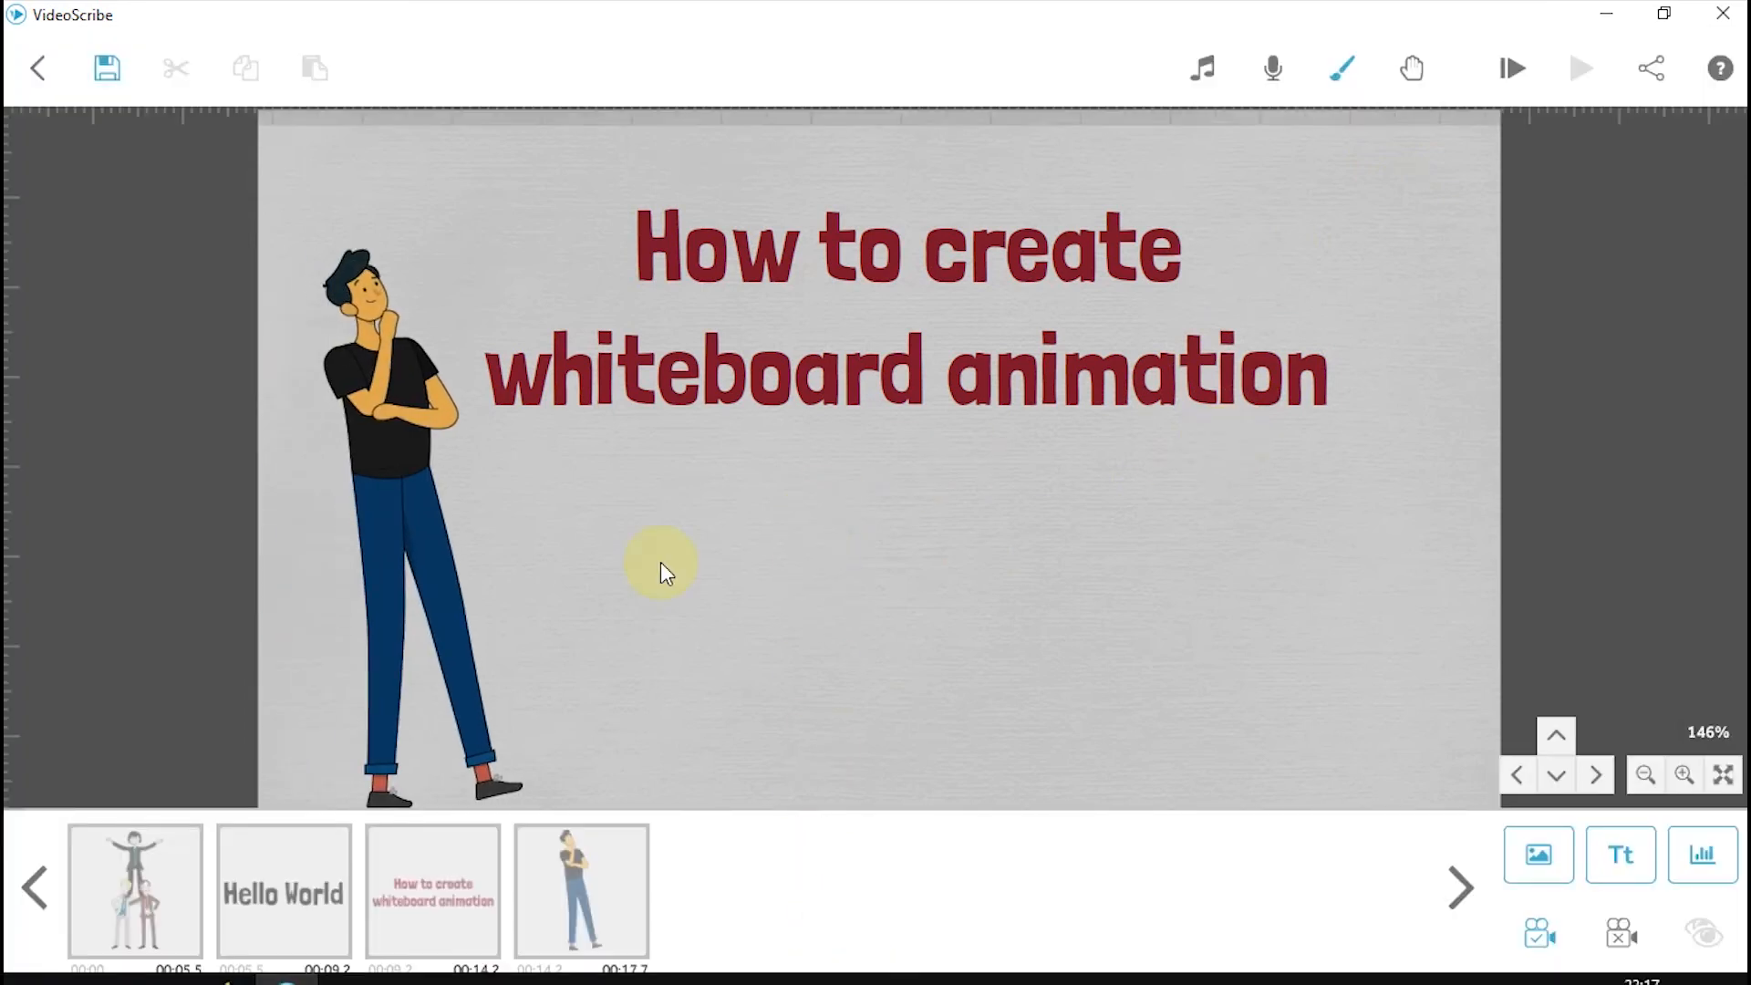
Select the title and the thinking man together and set one shared camera position for both.
{"action": "left_click", "coordinate": [384, 423]}
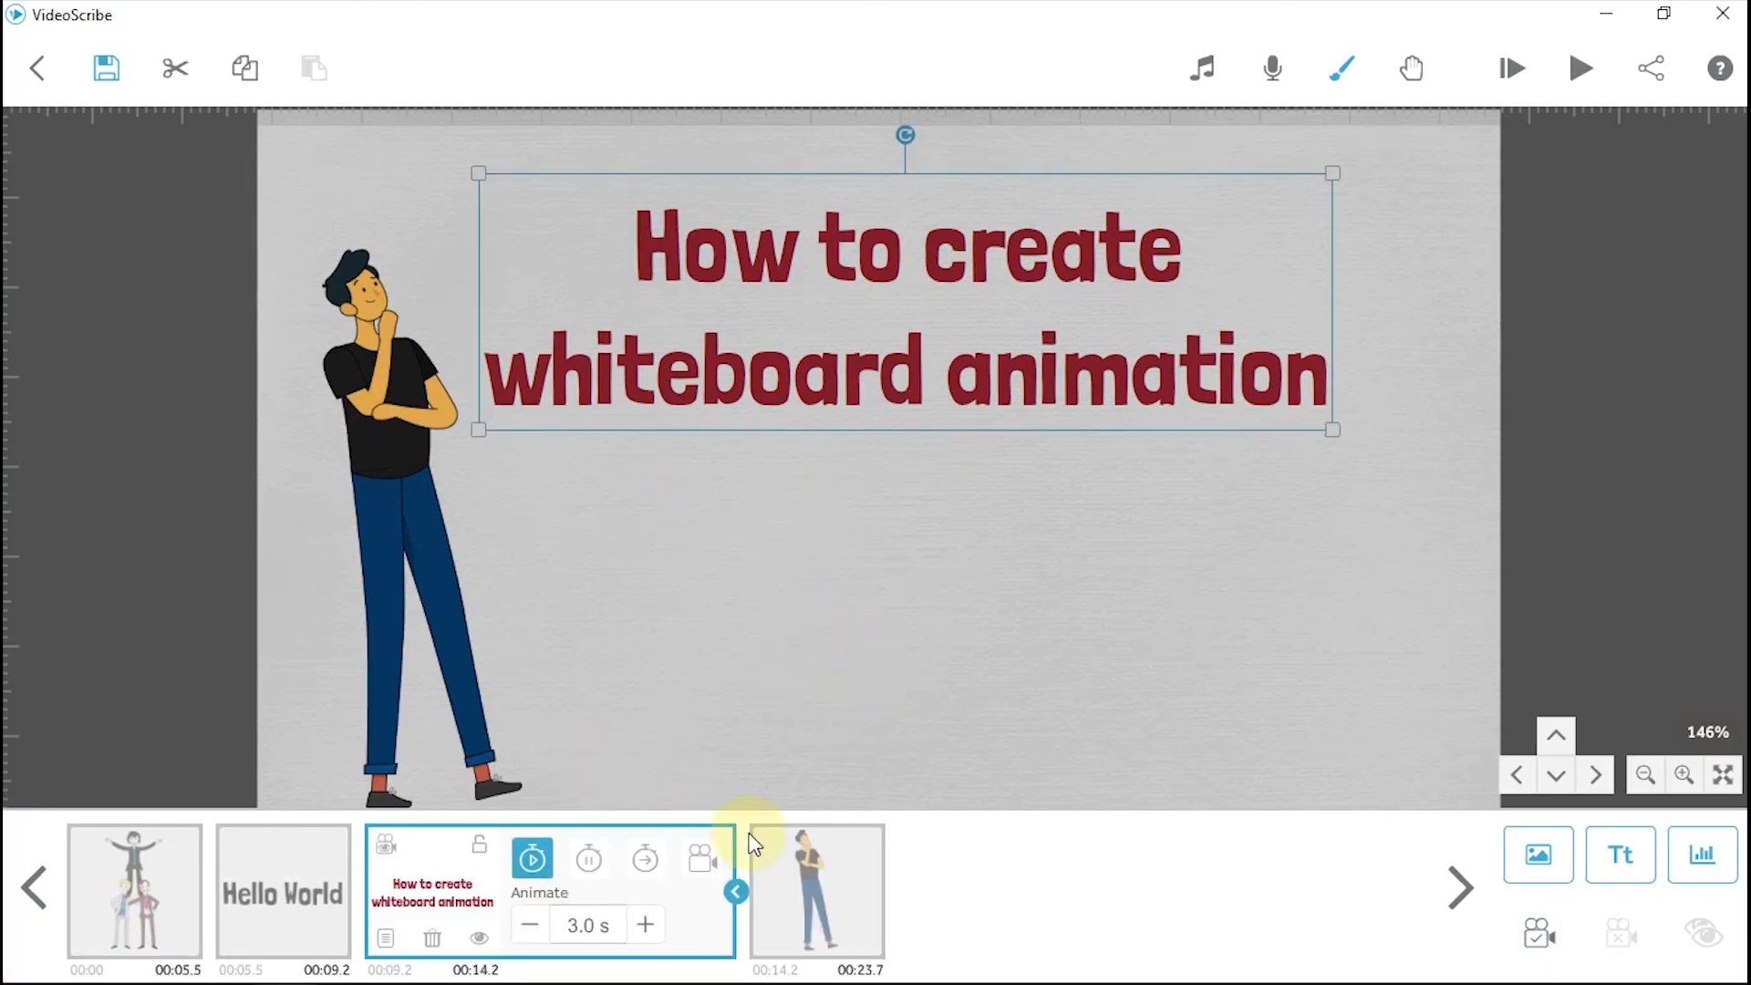
{"action": "left_click", "coordinate": [836, 873]}
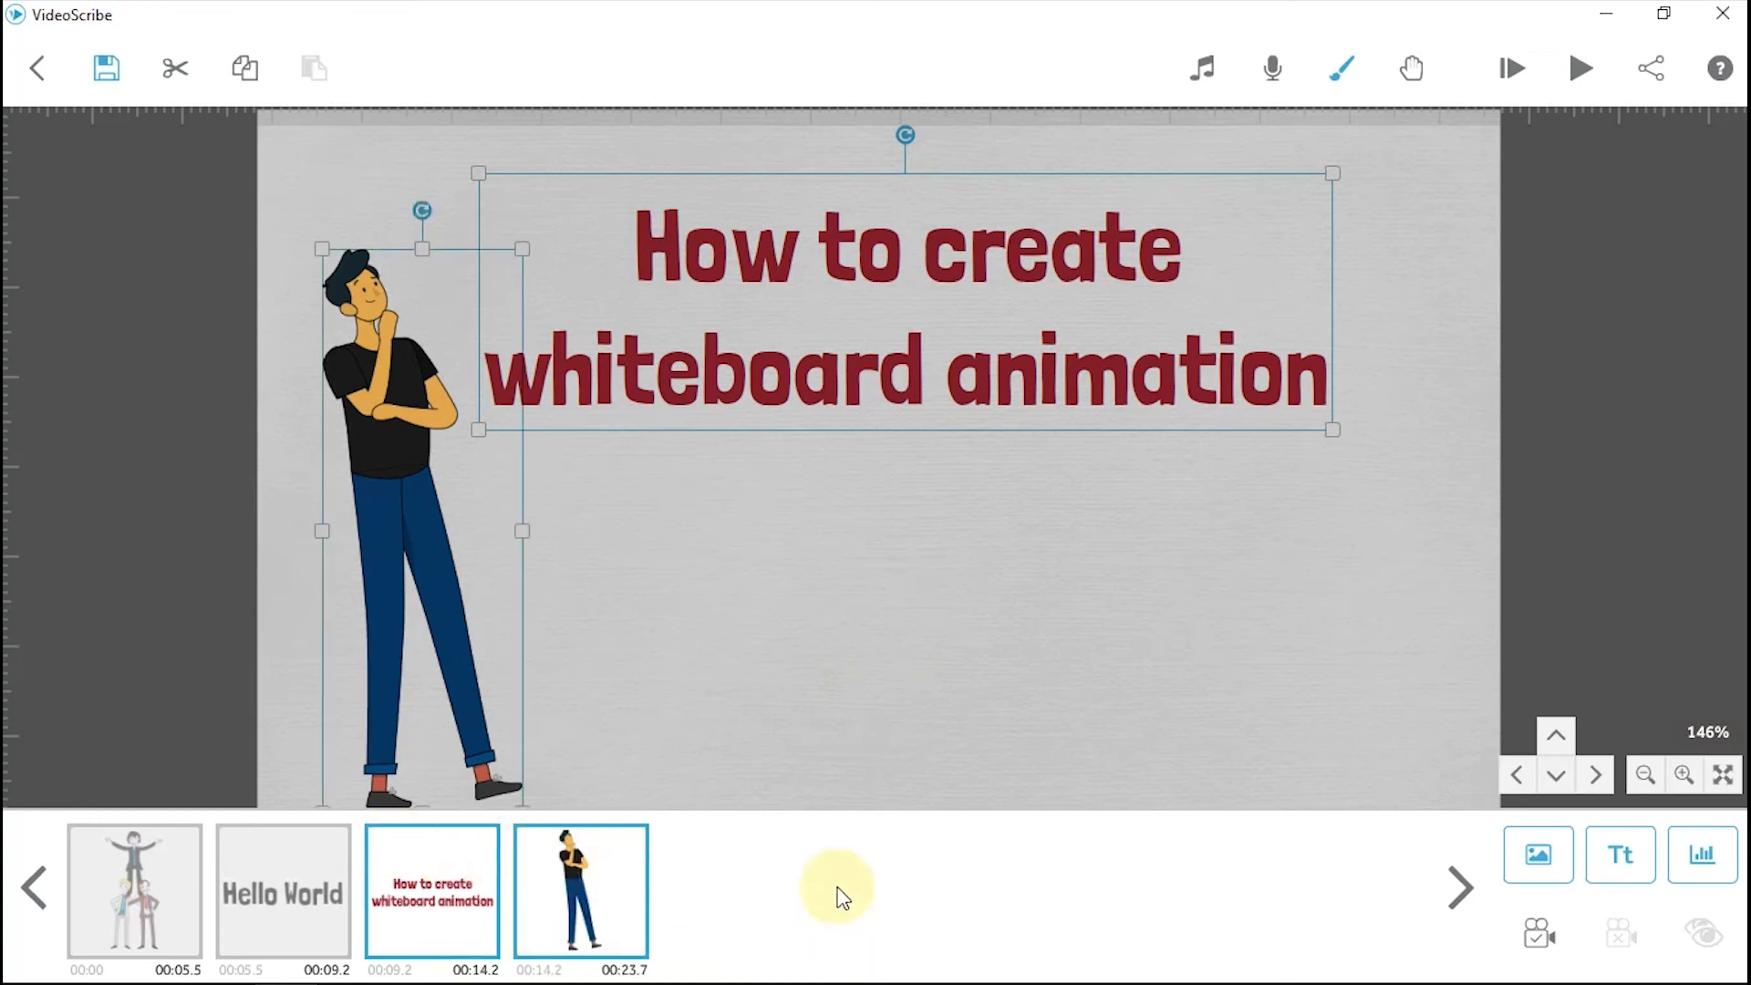
{"action": "left_click", "coordinate": [1537, 939]}
{"action": "left_click", "coordinate": [1114, 691]}
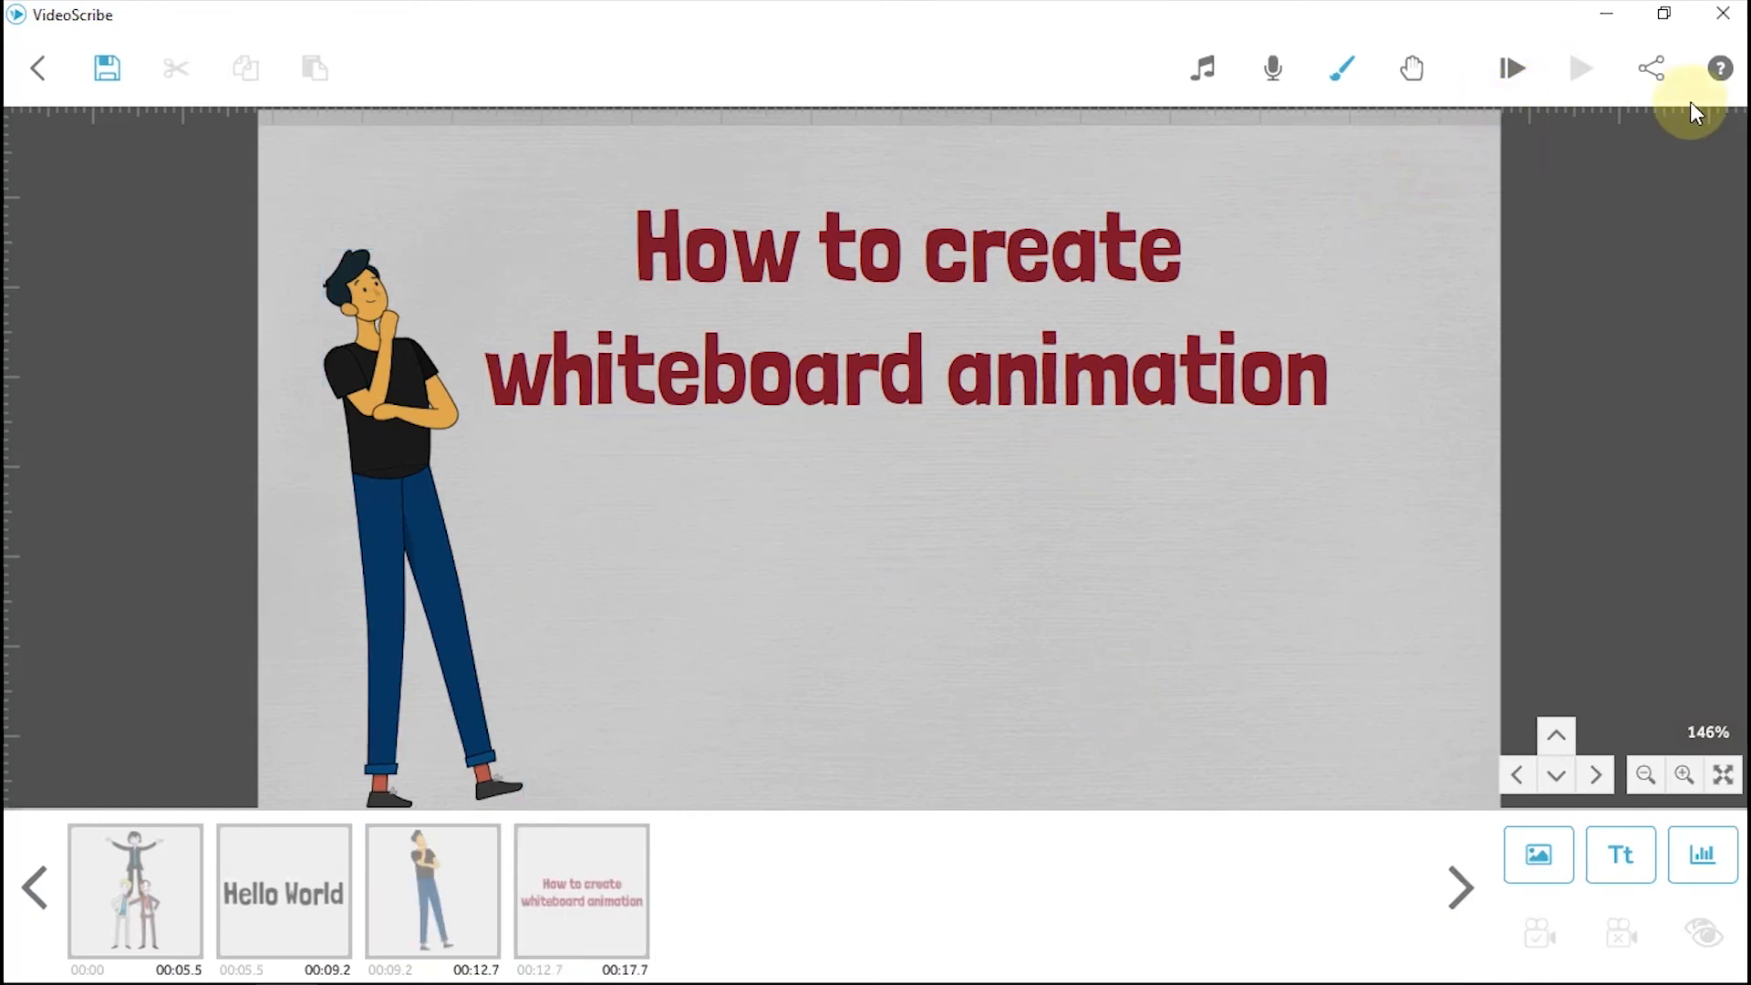
Start downloading the scribe as a video file with Zoom at end off, and choose the AVI format.
{"action": "left_click", "coordinate": [1662, 69]}
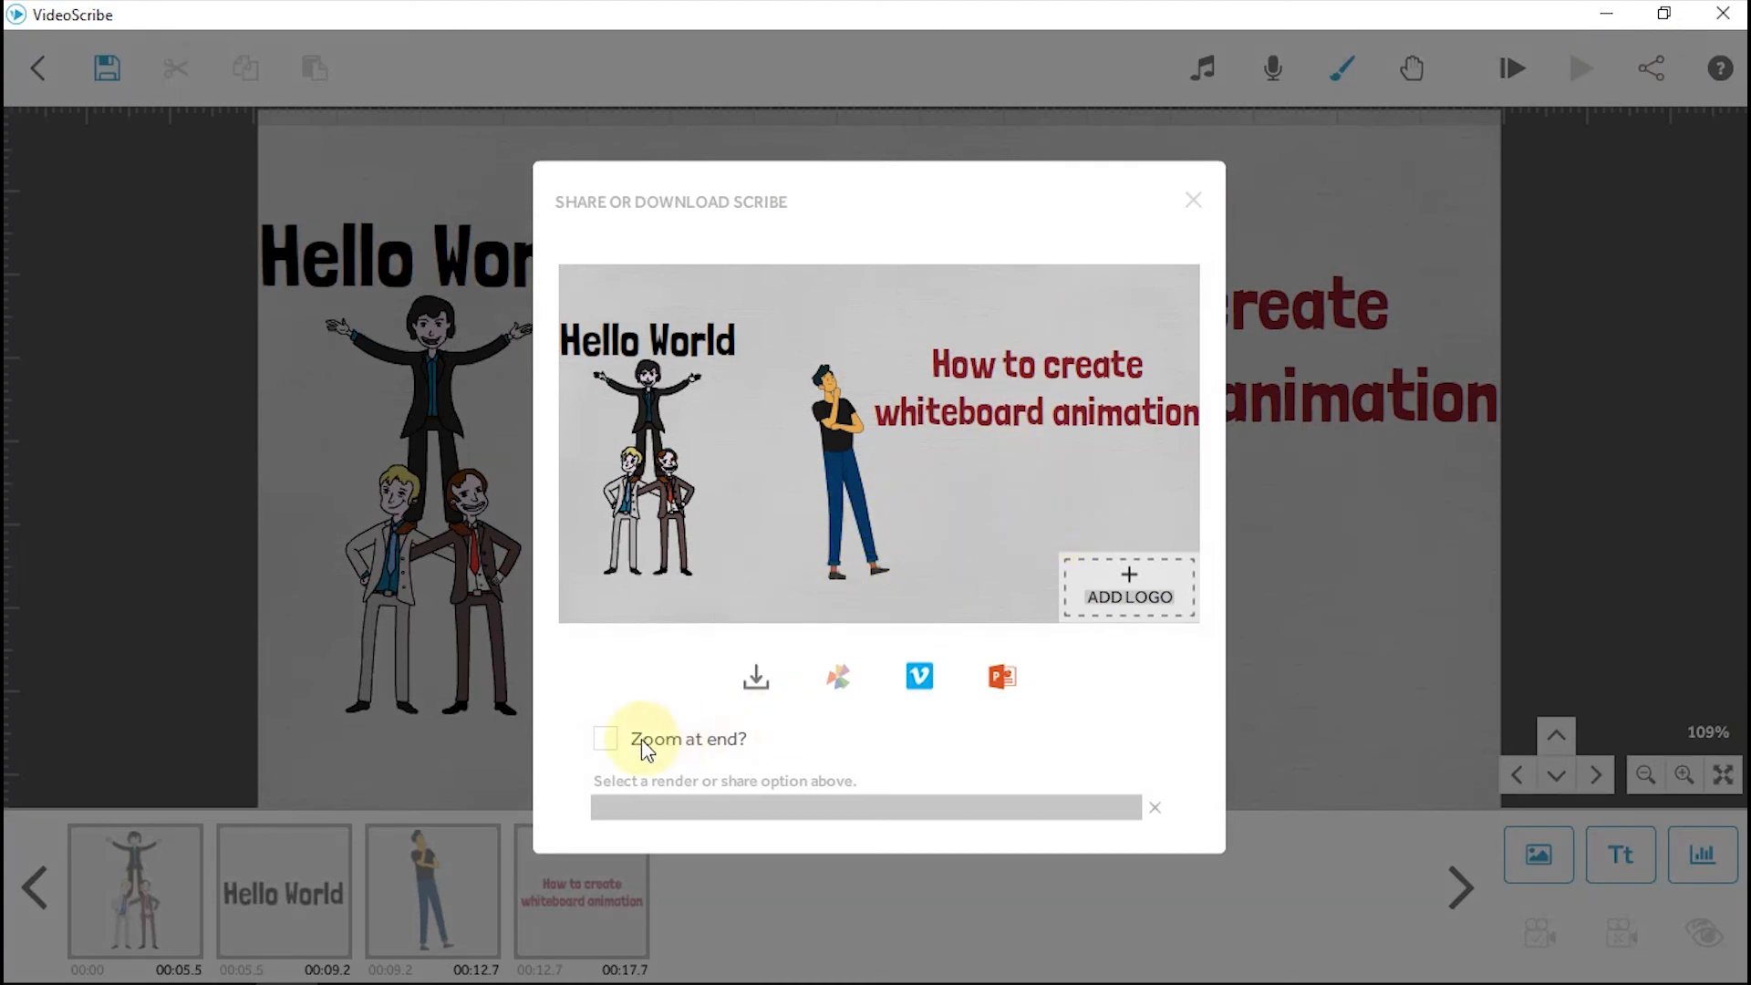
{"action": "left_click", "coordinate": [587, 736]}
{"action": "left_click", "coordinate": [709, 739]}
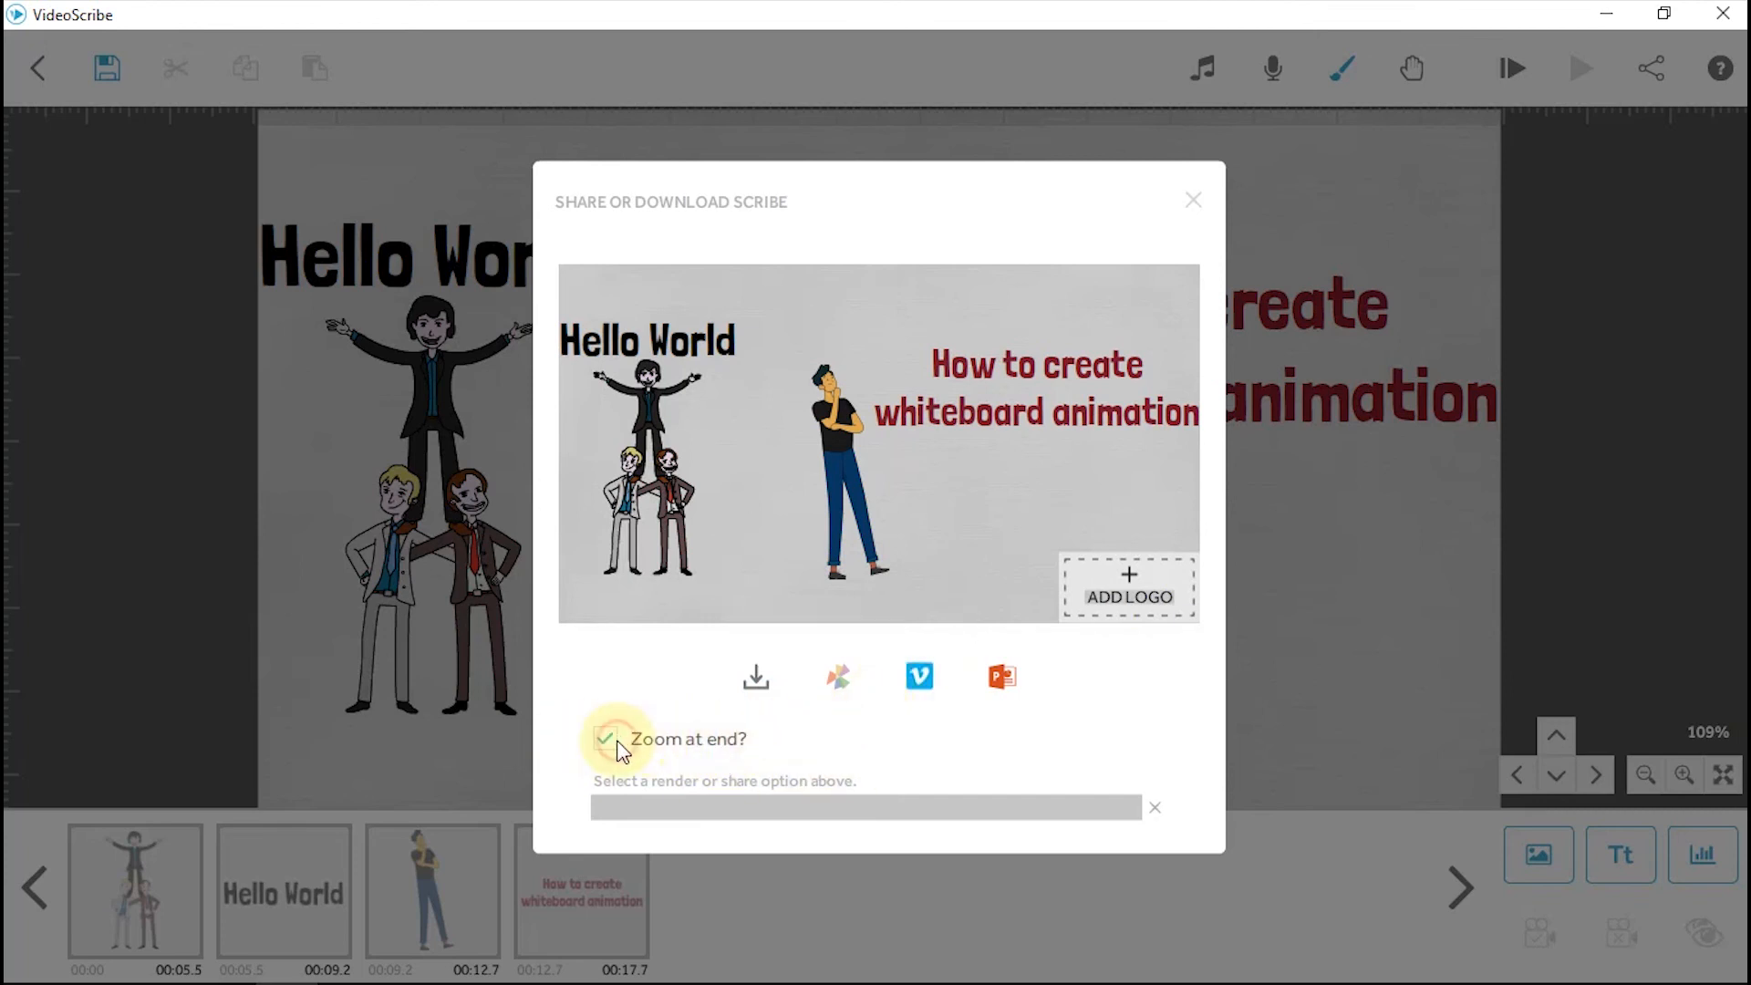
{"action": "left_click", "coordinate": [759, 686]}
{"action": "left_click", "coordinate": [866, 376]}
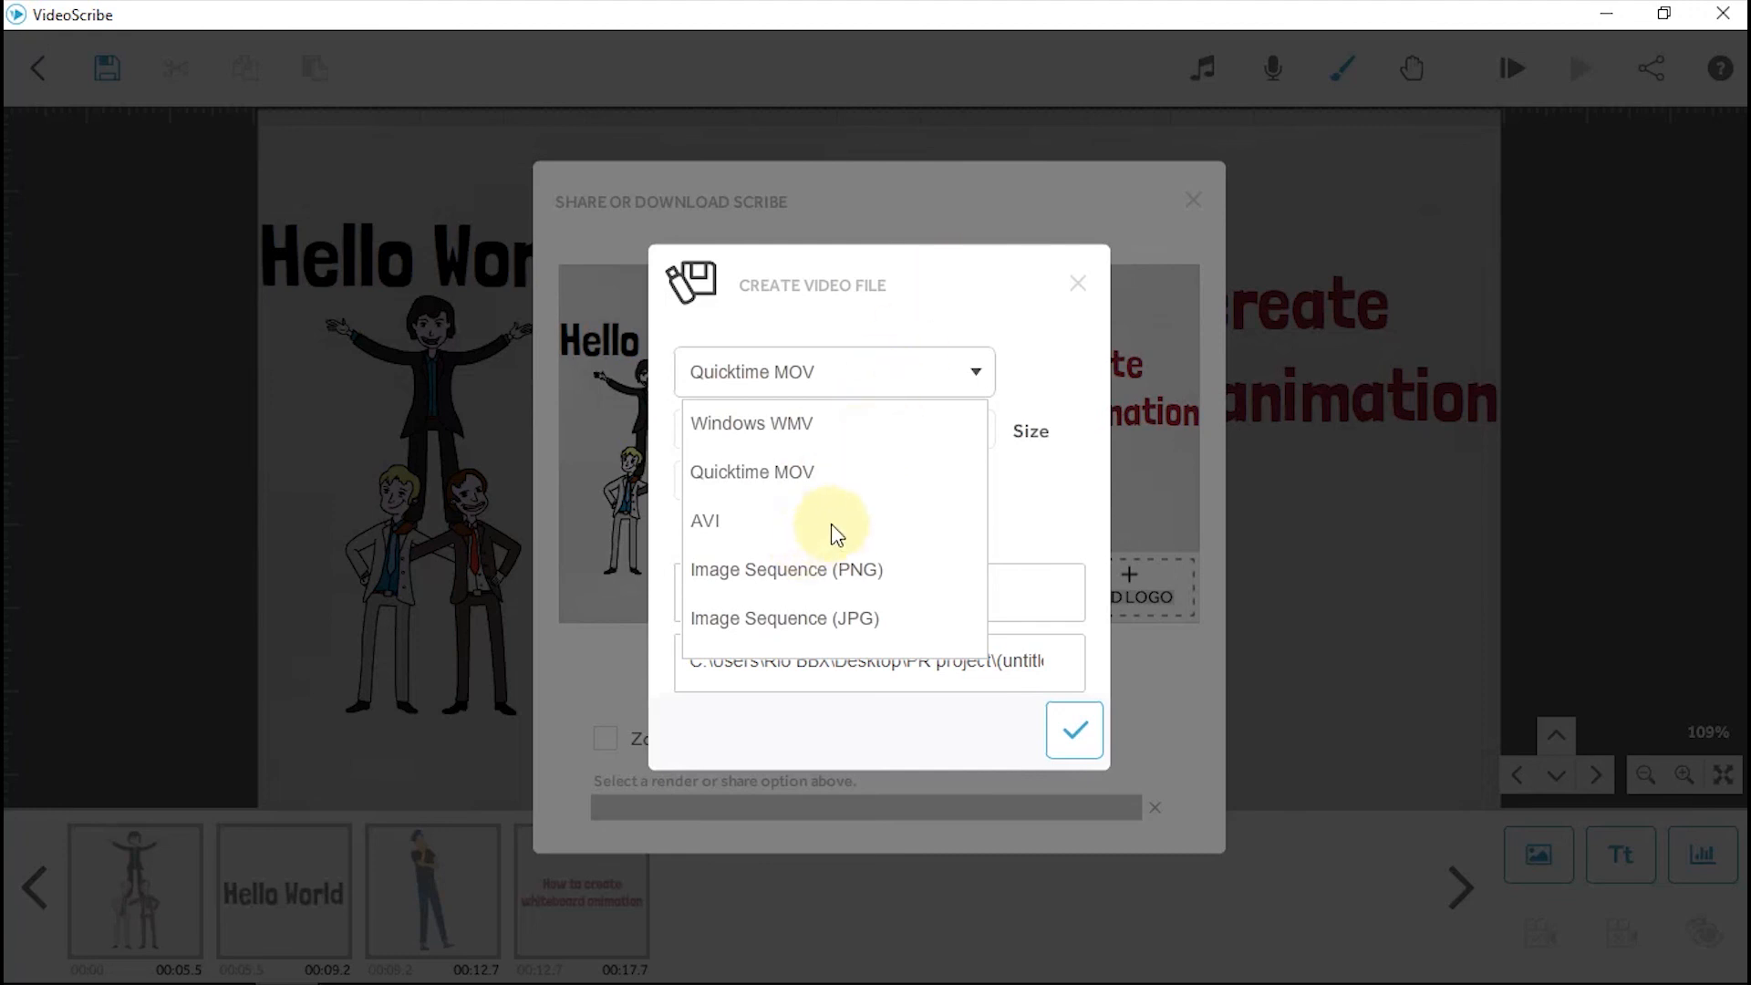
{"action": "left_click", "coordinate": [760, 520]}
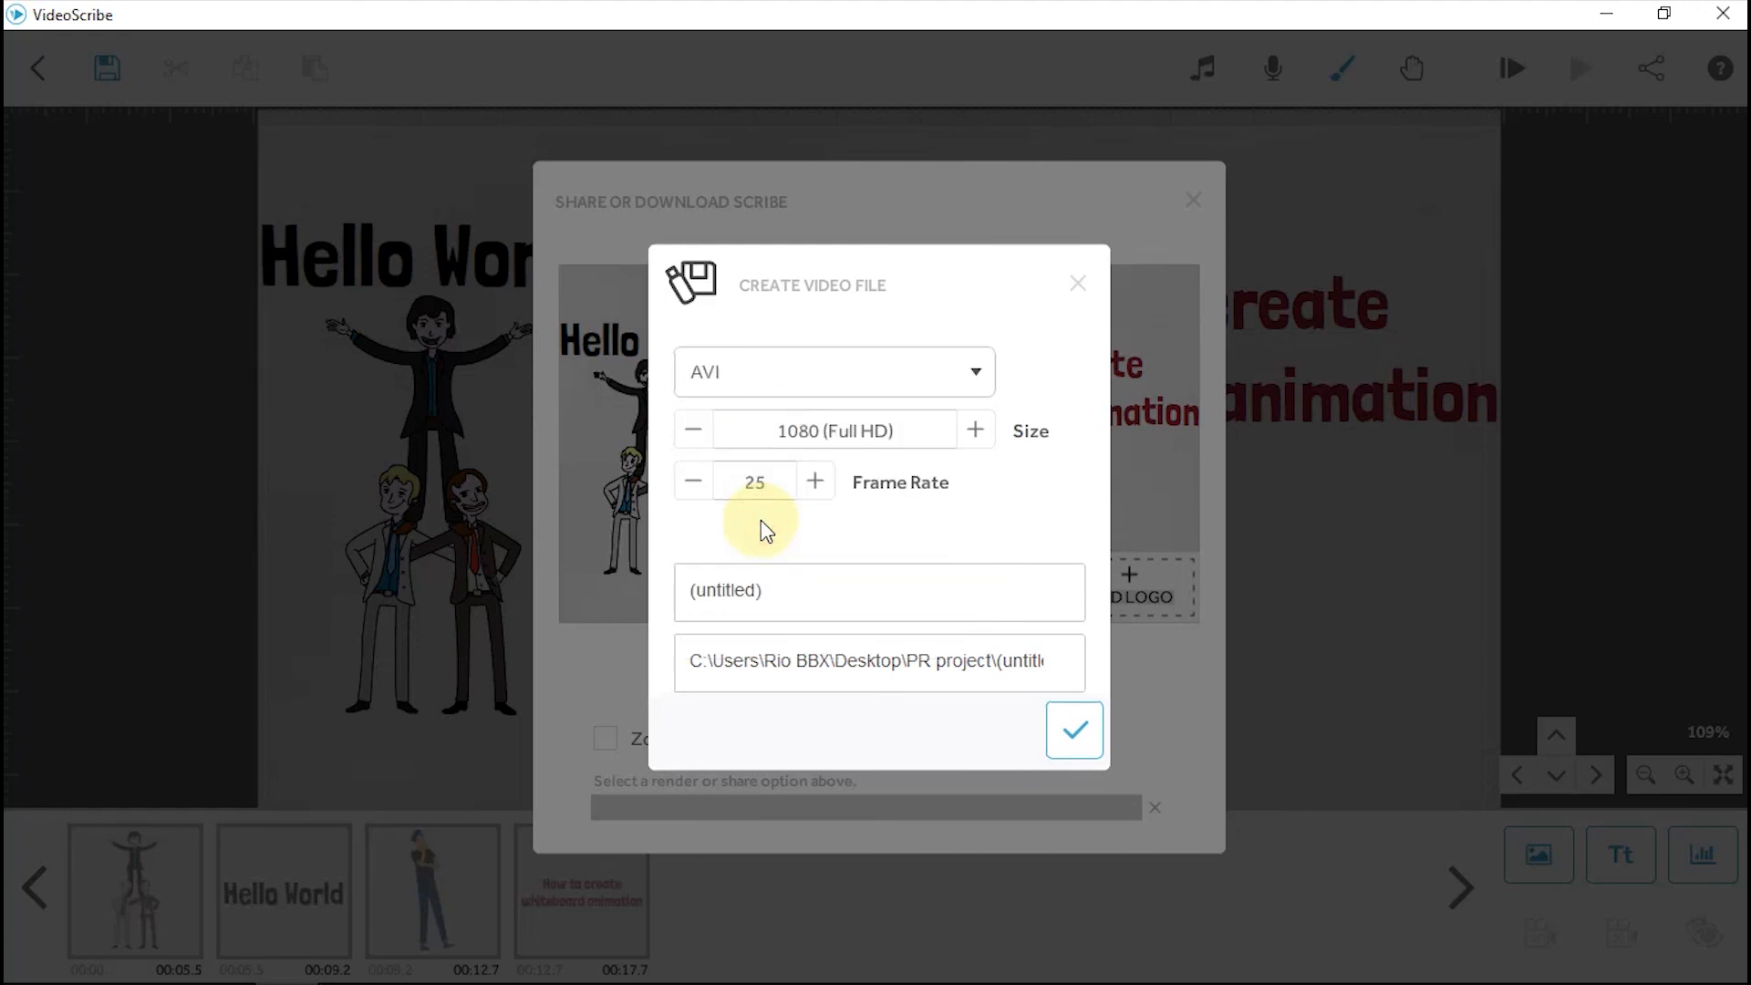
{"action": "left_click", "coordinate": [817, 371]}
{"action": "left_click", "coordinate": [724, 513]}
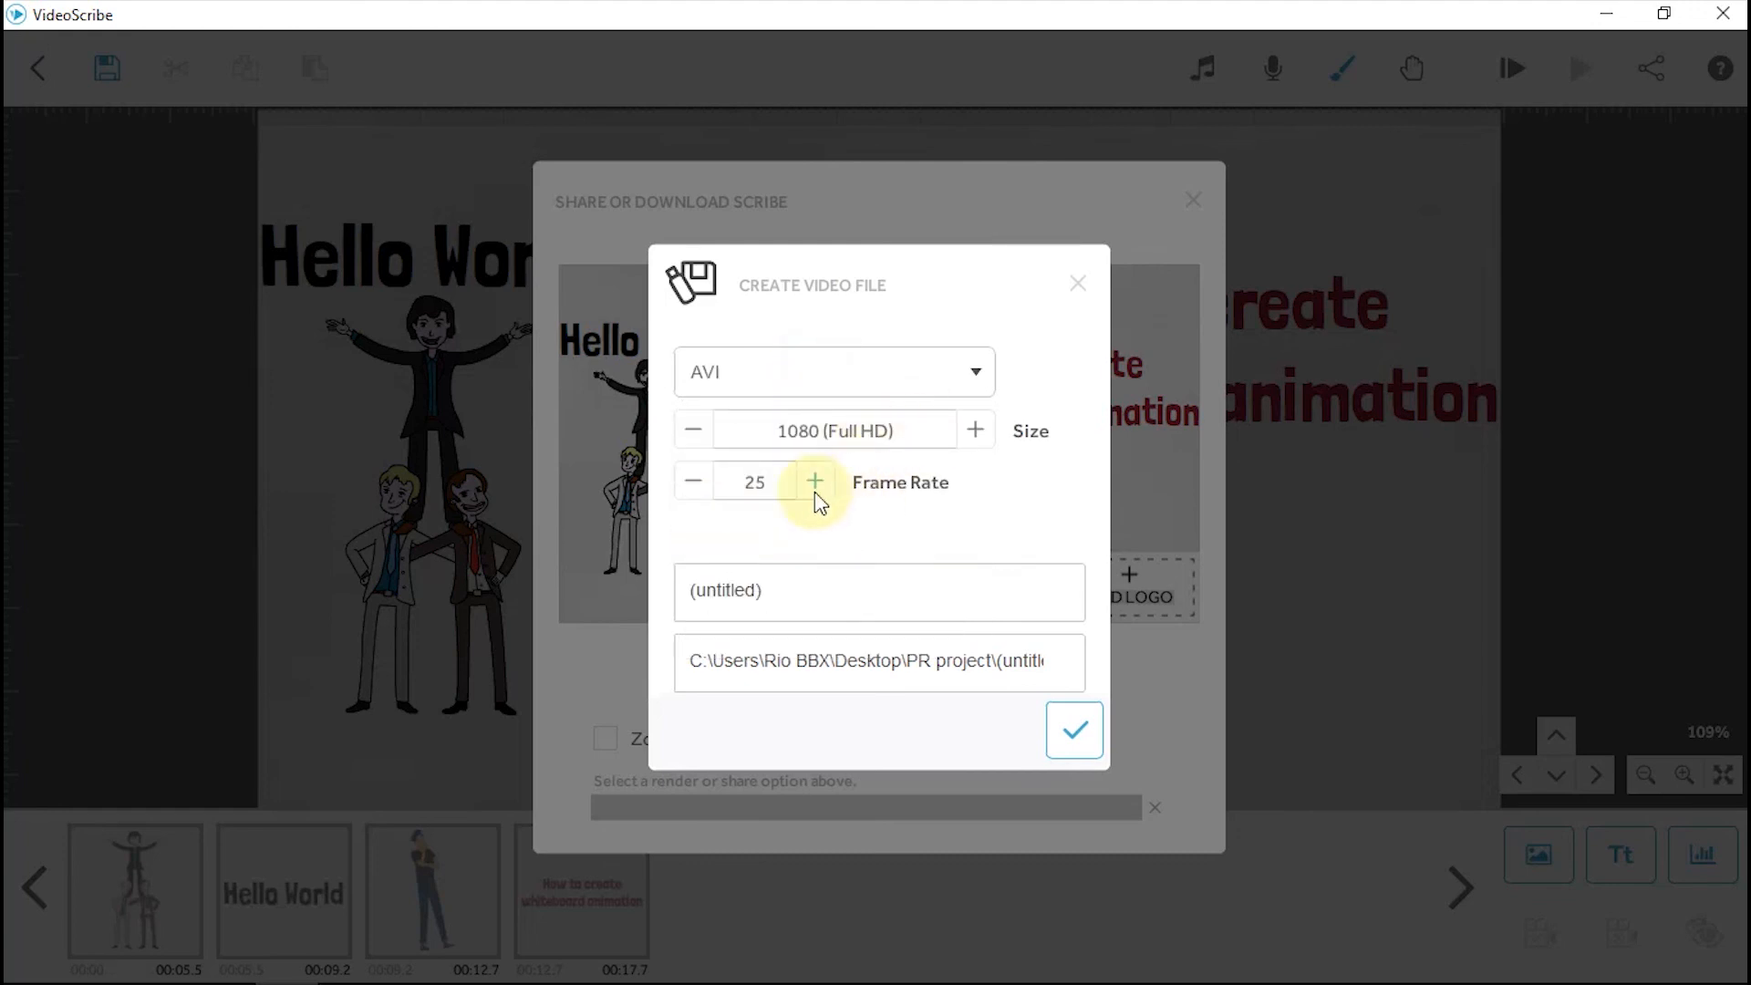
Name the video file "Vidoescribe Tutorial".
{"action": "left_click_drag", "start_coordinate": [793, 593], "coordinate": [638, 589]}
{"action": "type", "text": "T"}
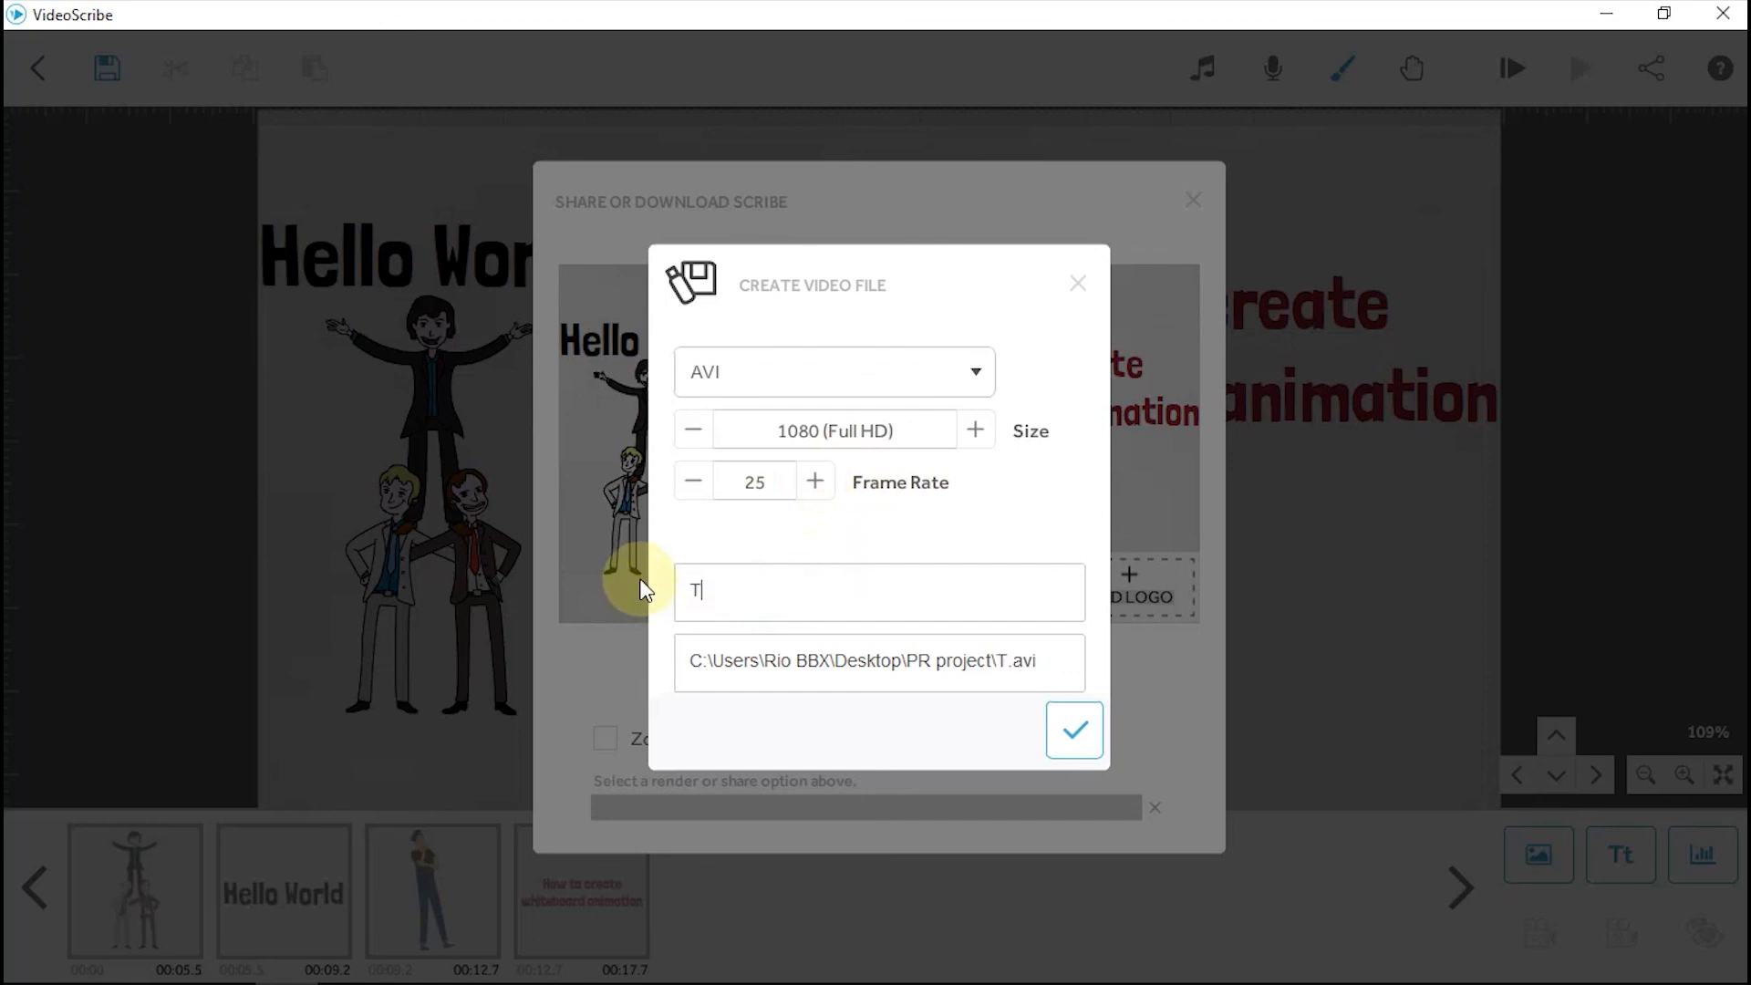
{"action": "key", "text": "BackSpace"}
{"action": "type", "text": "Vidoe"}
{"action": "key", "text": "BackSpace"}
{"action": "key", "text": "BackSpace"}
{"action": "type", "text": "e"}
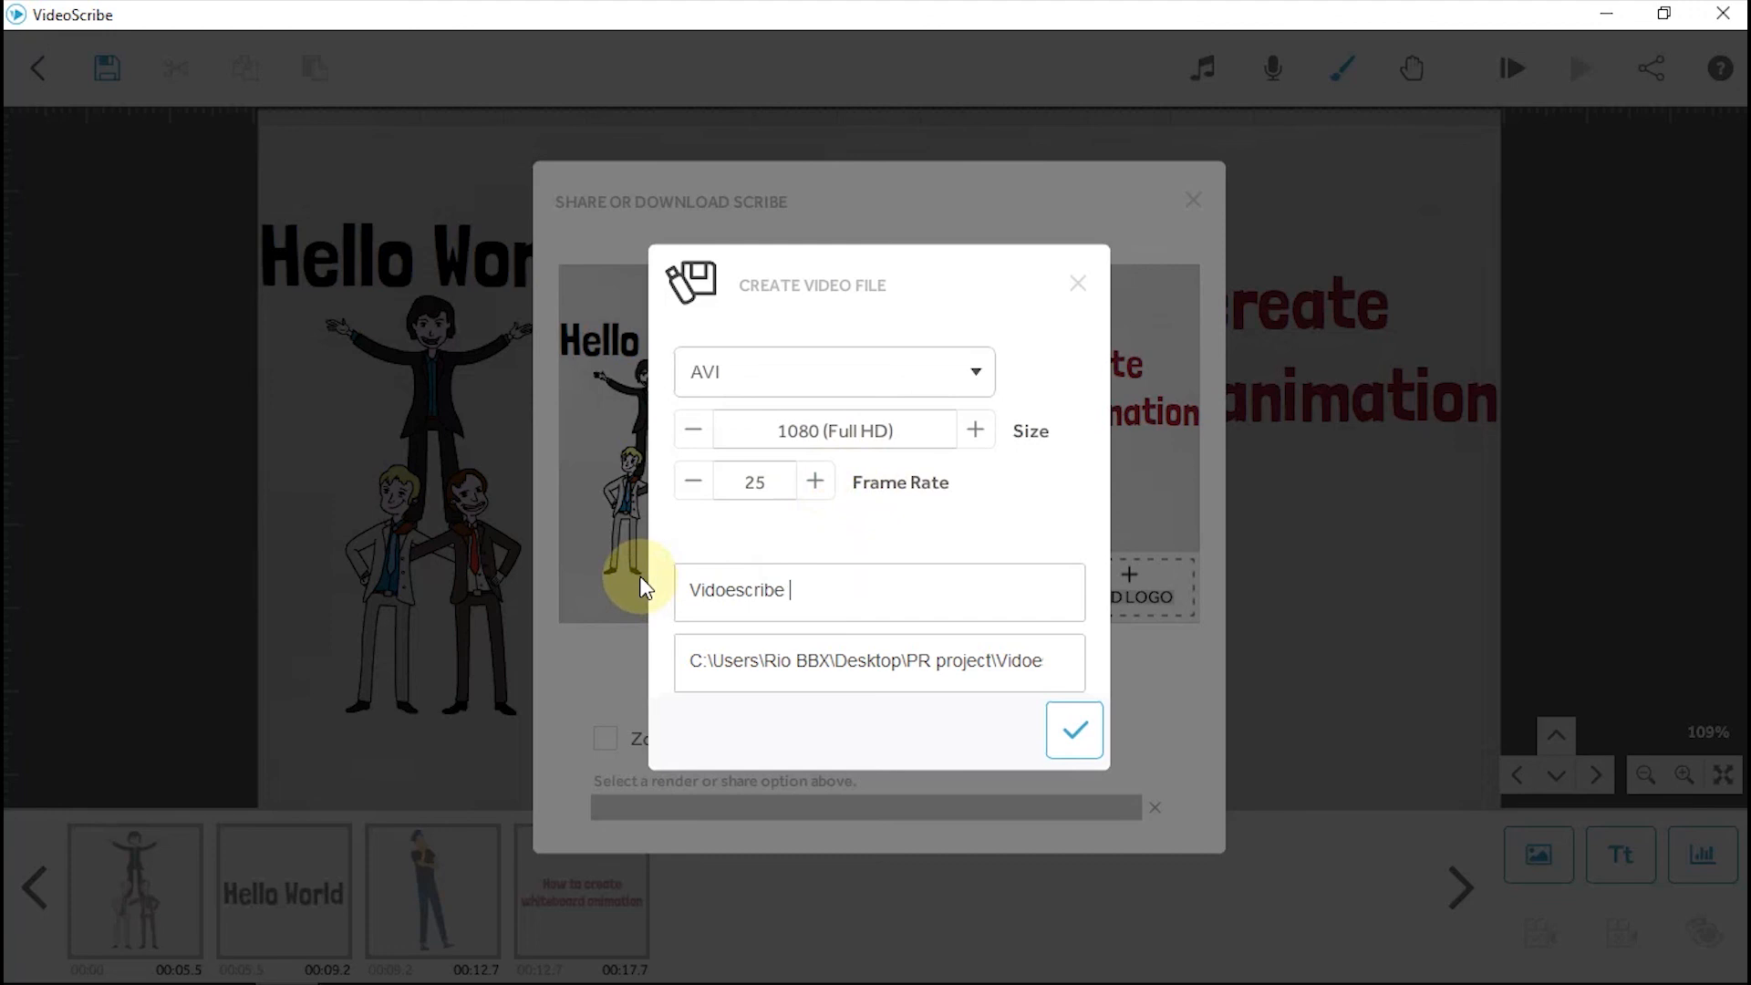
{"action": "type", "text": "oscribe Tutorial"}
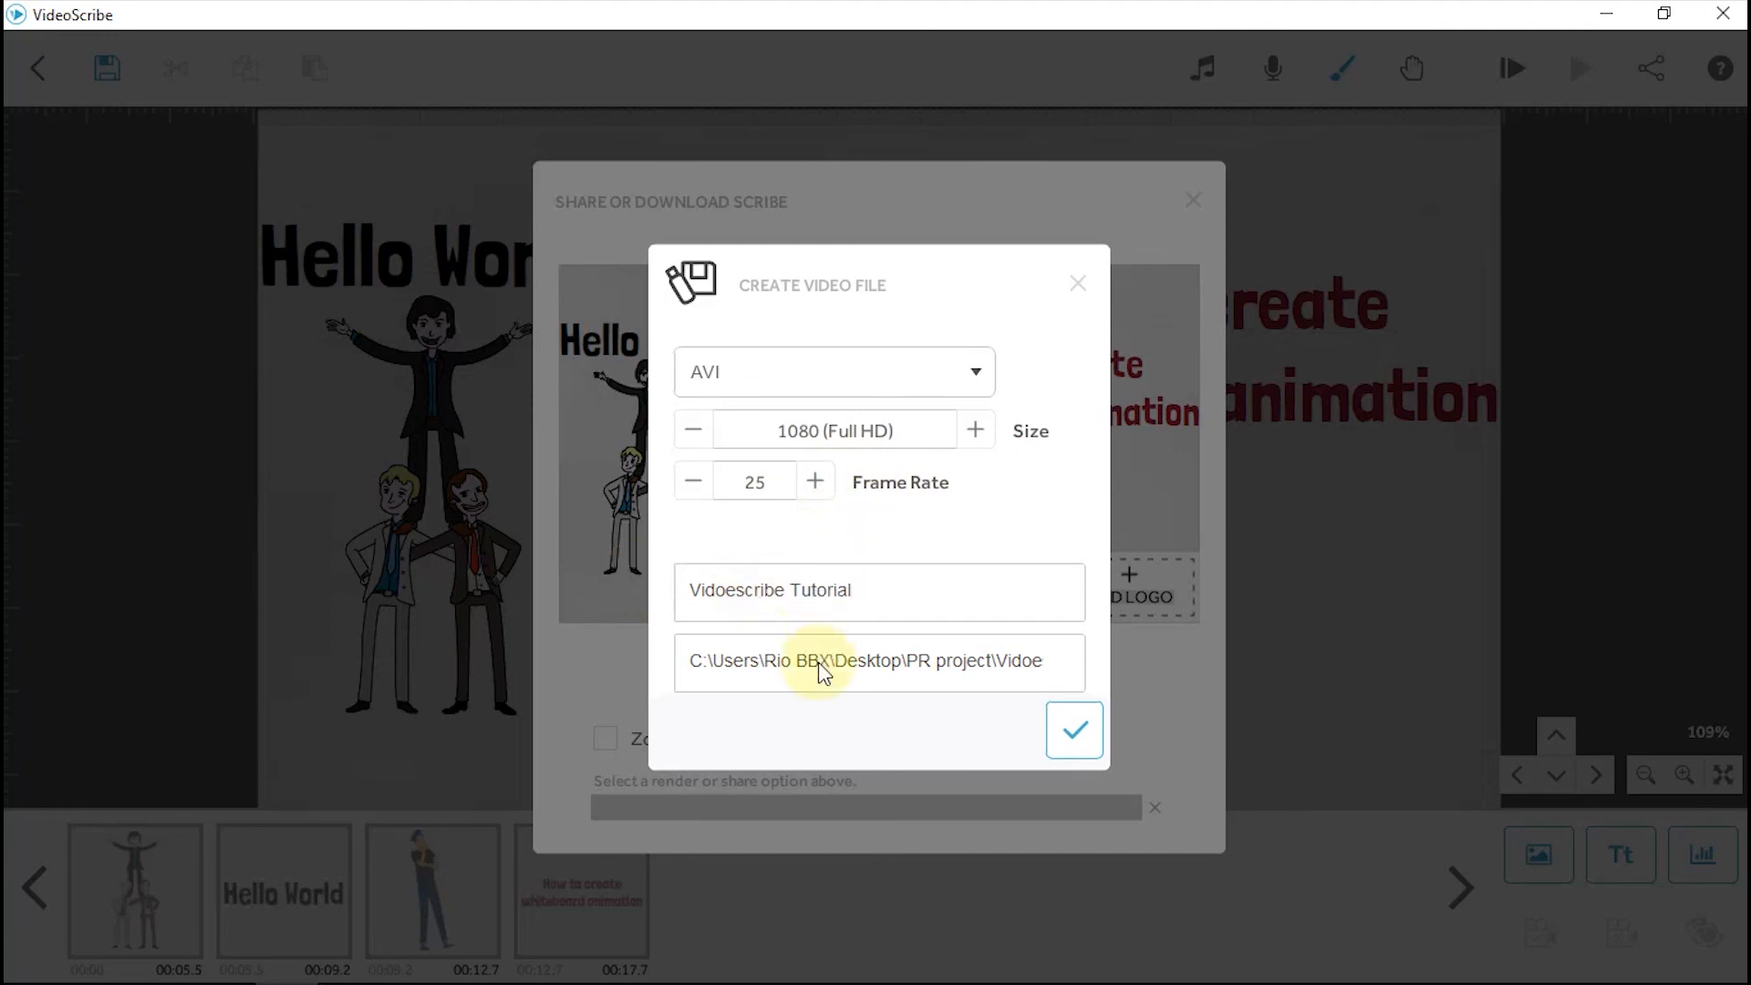
Choose the Videos folder as the save location and start rendering the video.
{"action": "left_click", "coordinate": [855, 675]}
{"action": "left_click", "coordinate": [178, 402]}
{"action": "left_click", "coordinate": [686, 605]}
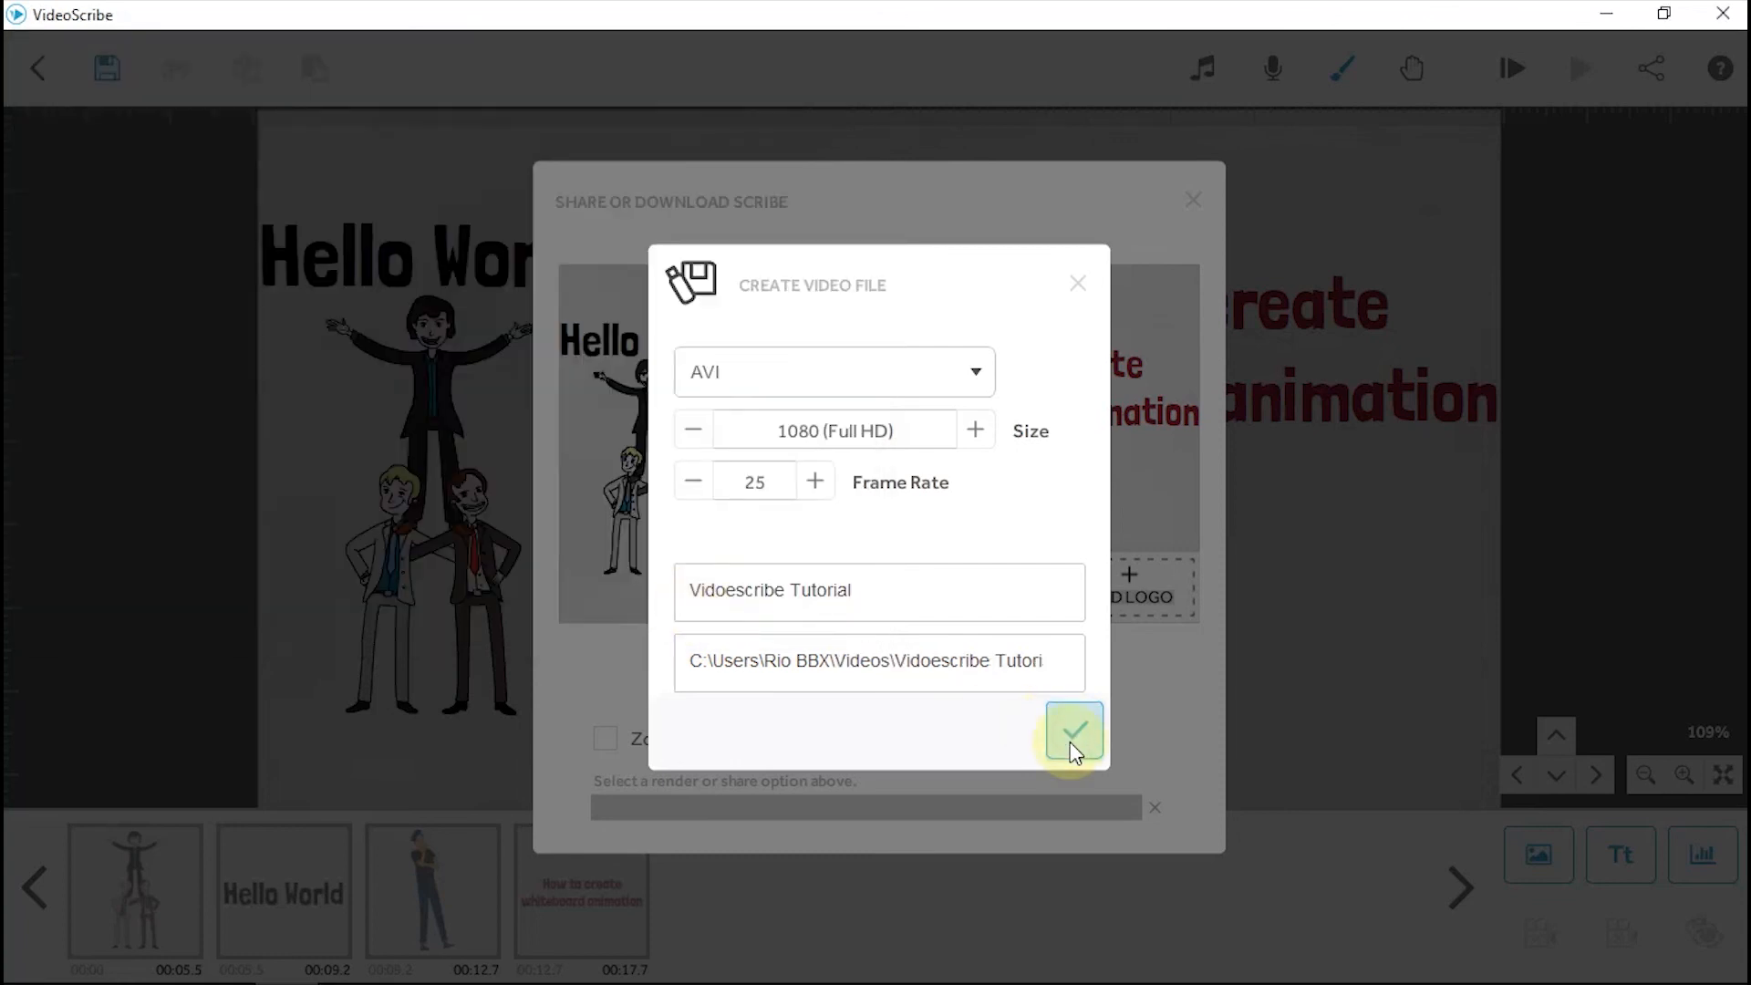
{"action": "left_click", "coordinate": [1071, 734]}
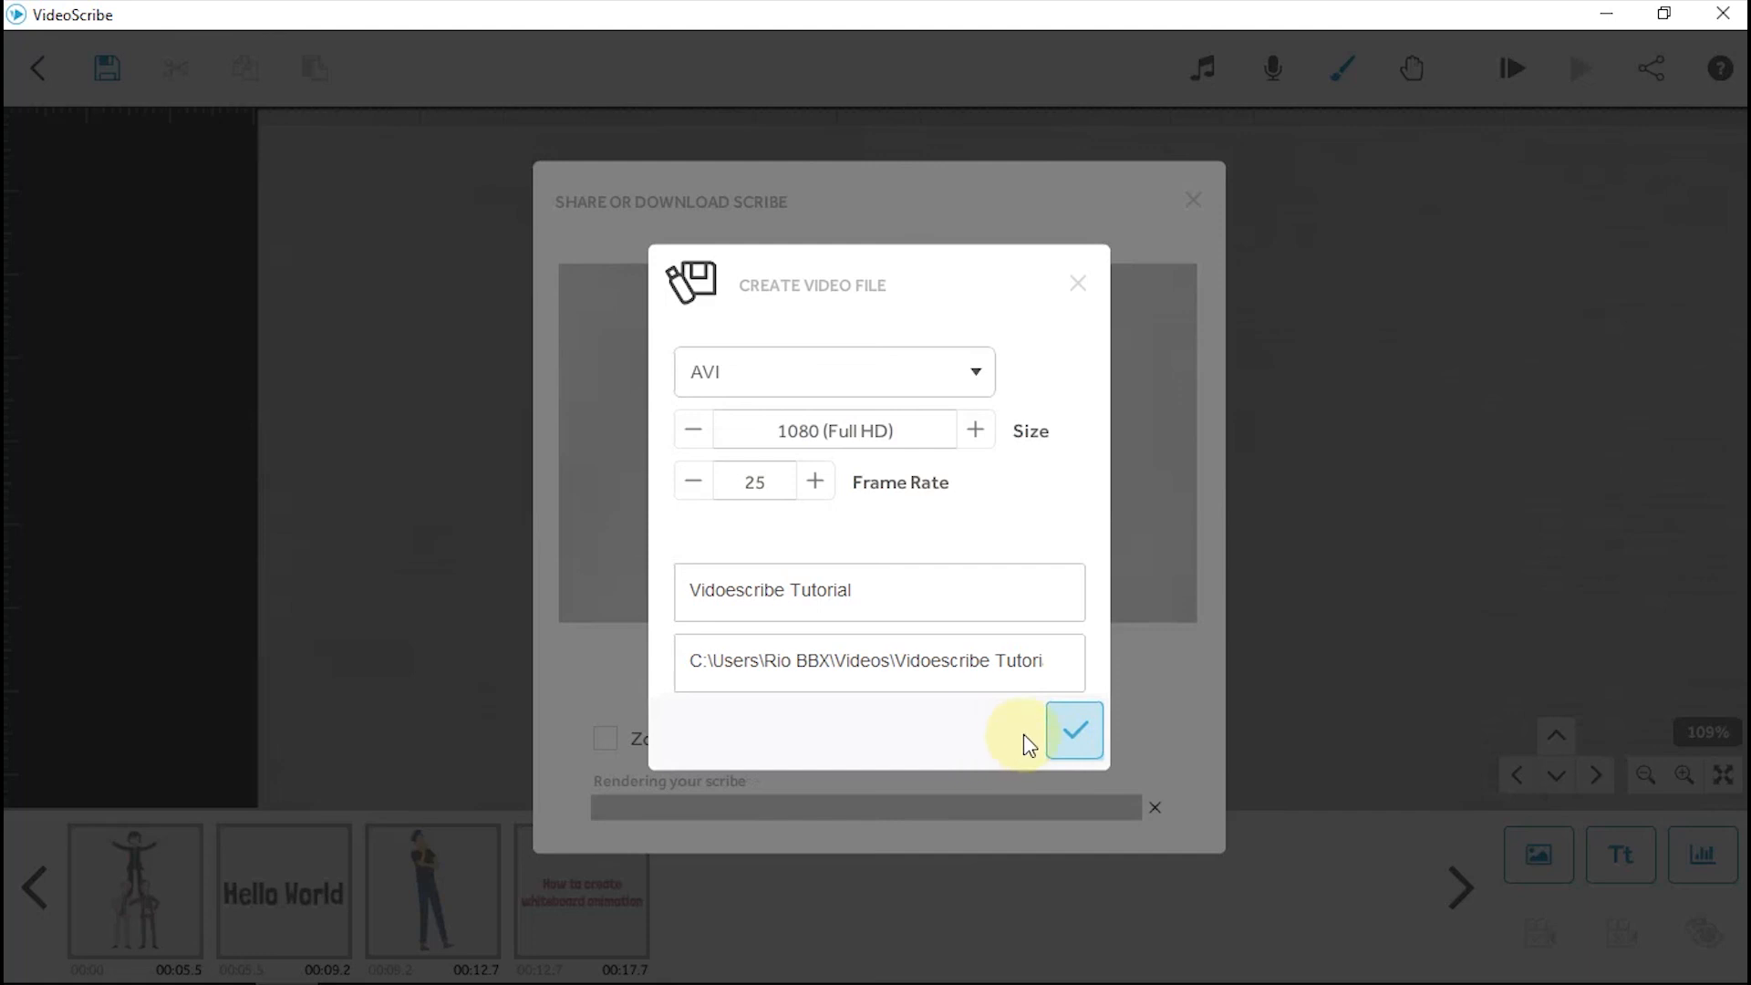
{"action": "left_click", "coordinate": [1068, 735]}
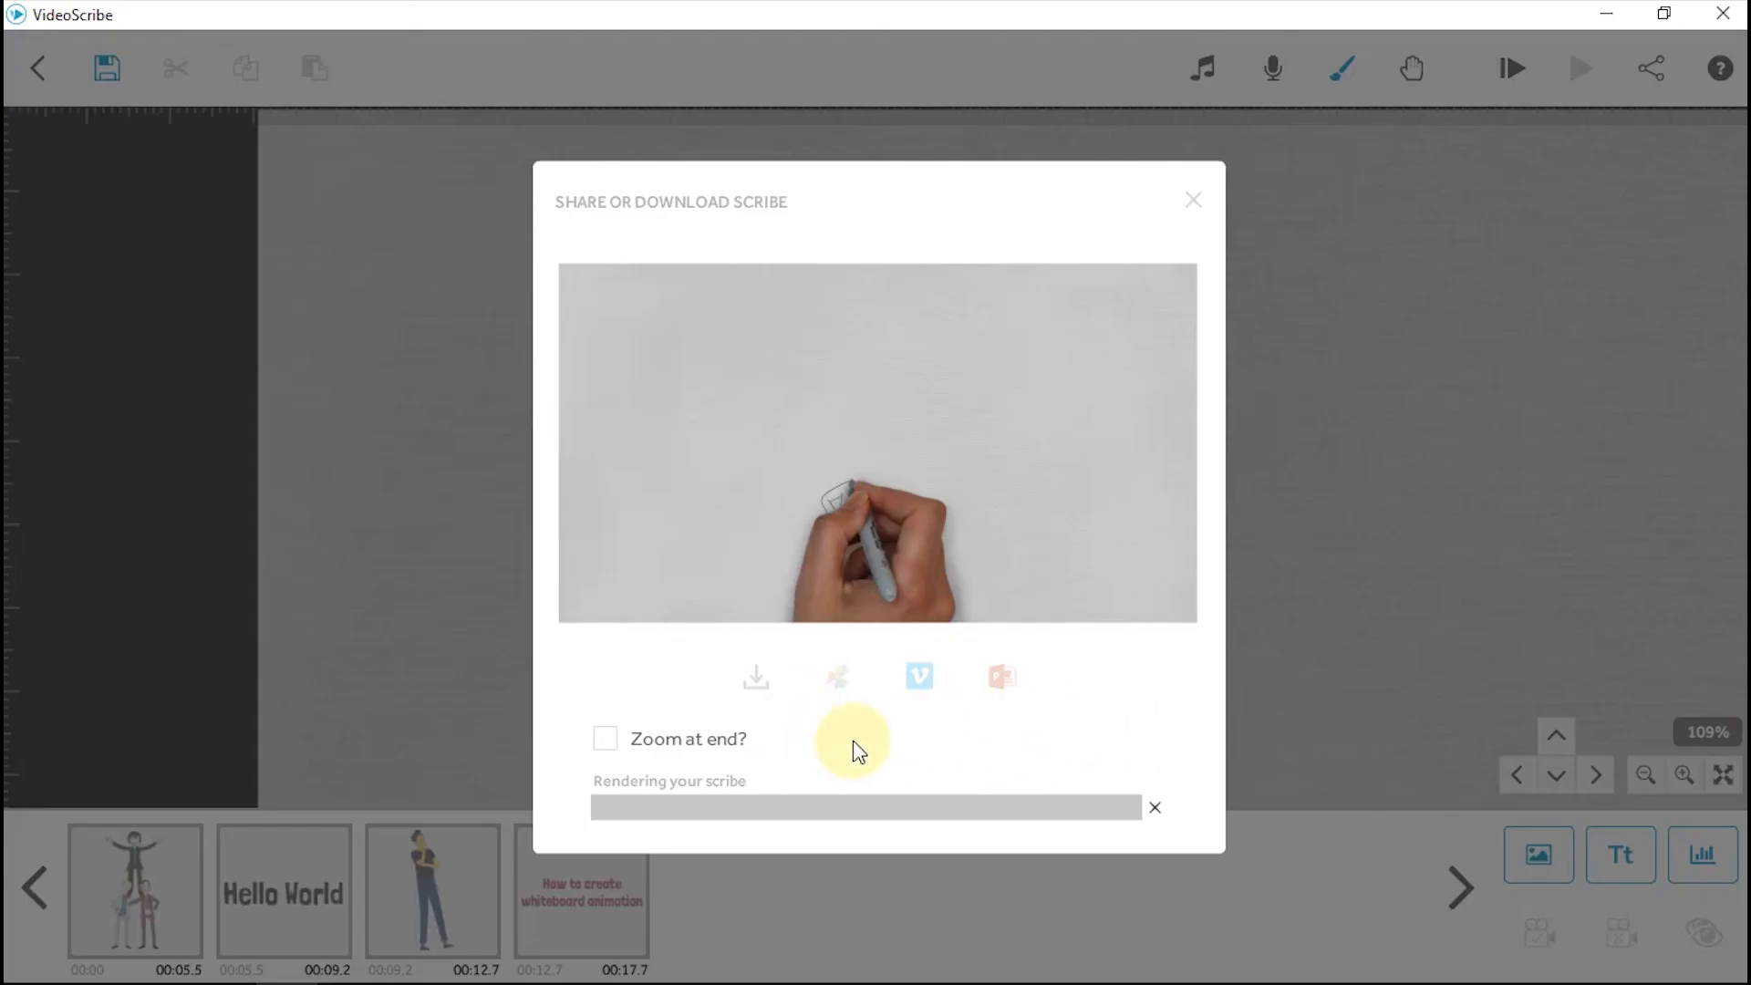